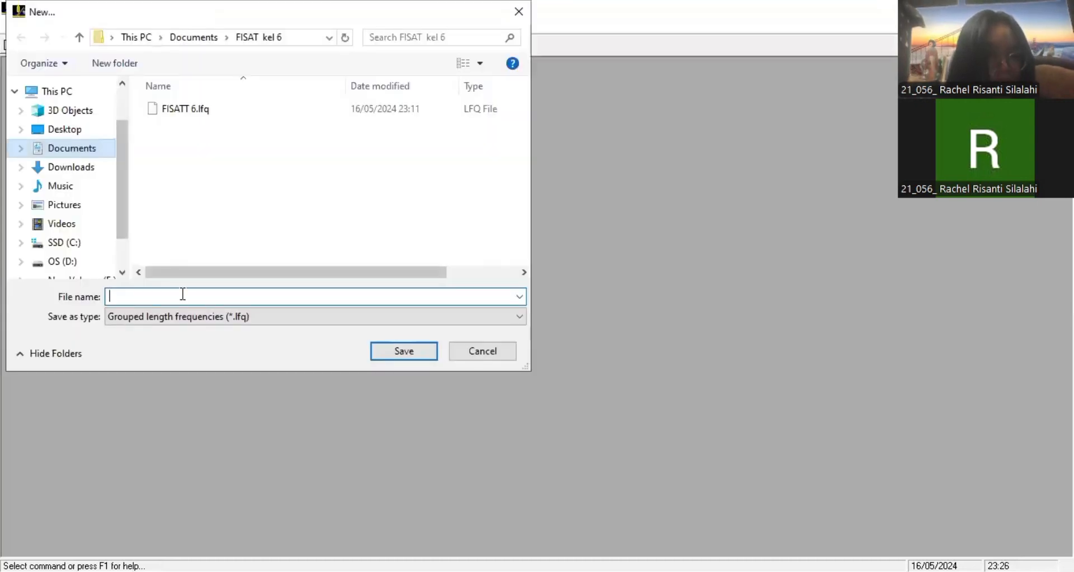
Save the new grouped length frequencies file as .FISATT 6.lfq in the FISAT kel 6 folder
left_click(195, 112)
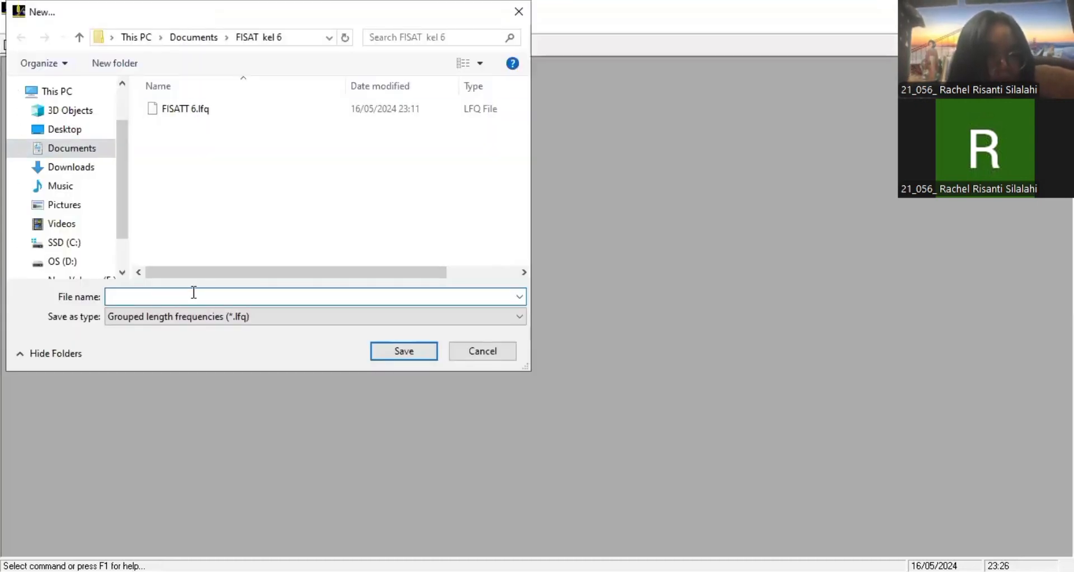
left_click(148, 297)
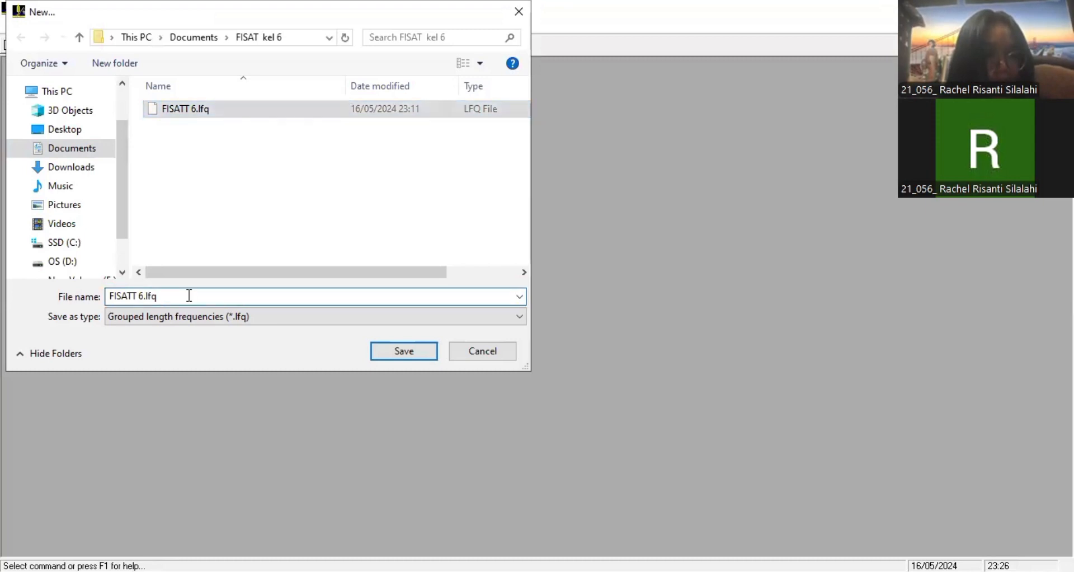
type(".")
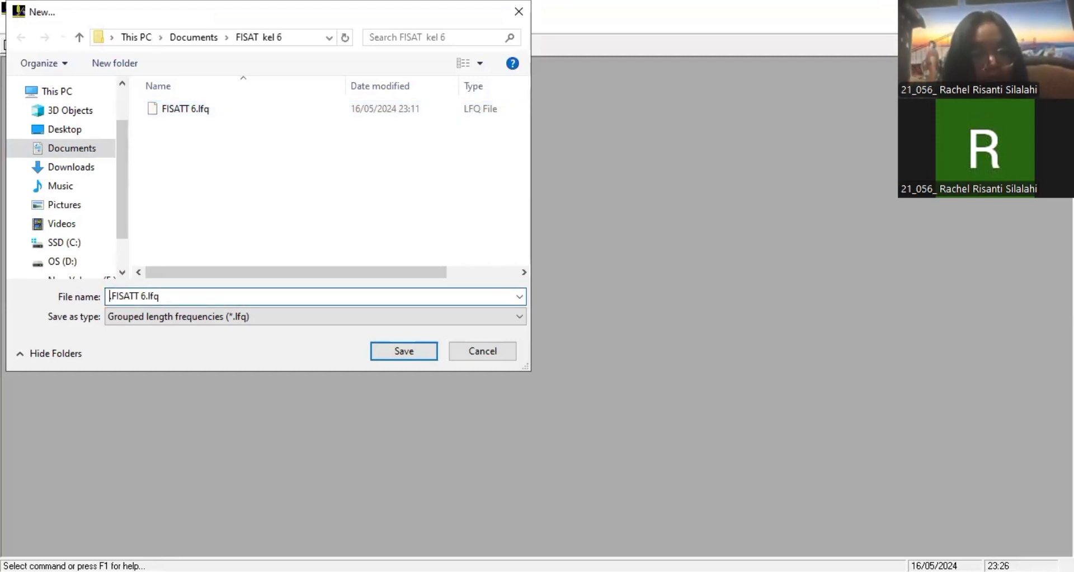
left_click(427, 354)
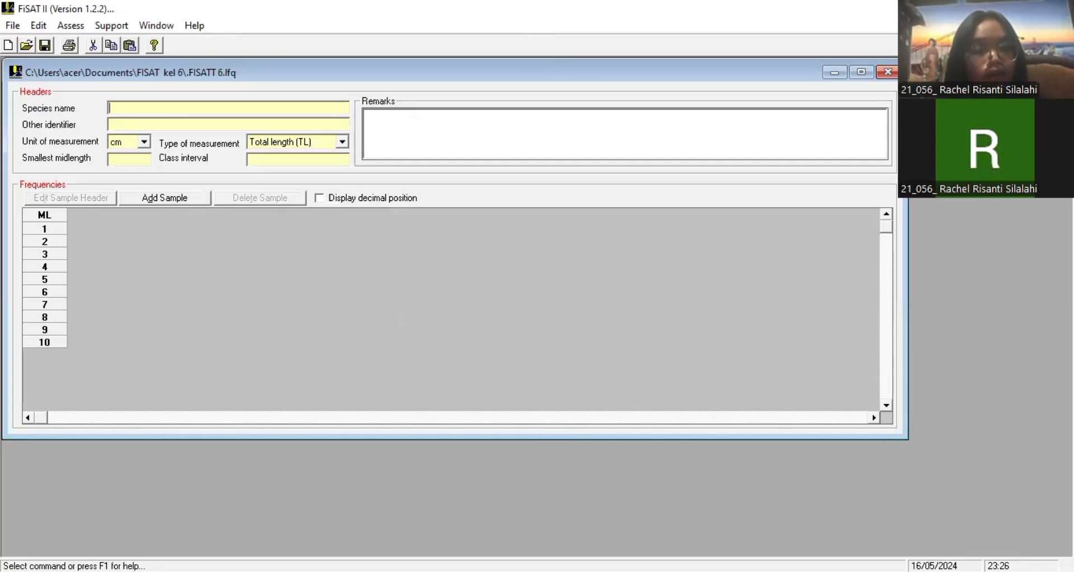
Fill in the species name as Harpadon nehereus and the other identifier as IKAN NOMEI
key("alt+Tab")
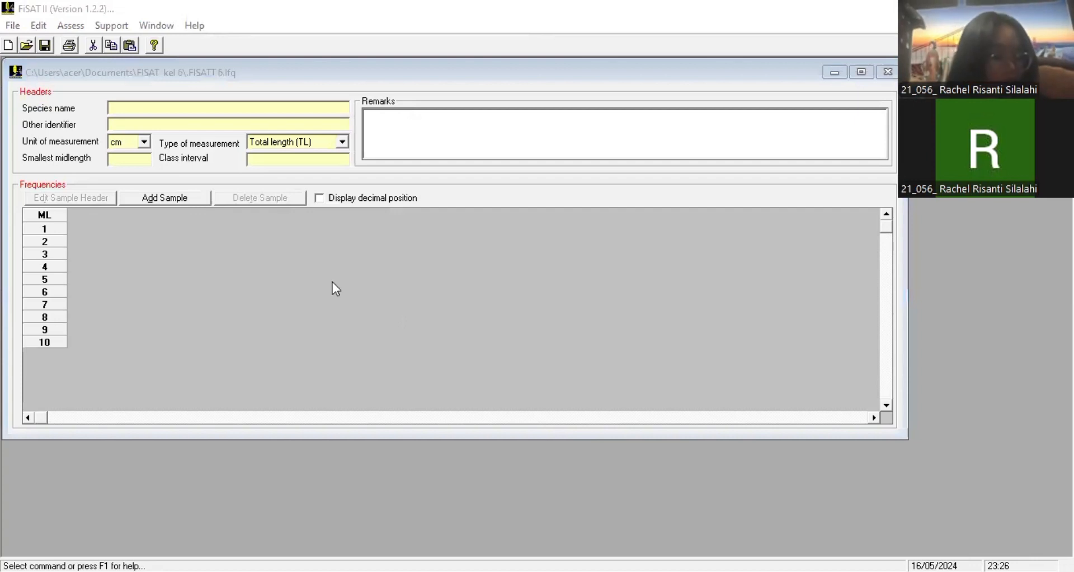
left_click(207, 108)
type("Harpadon nehereus")
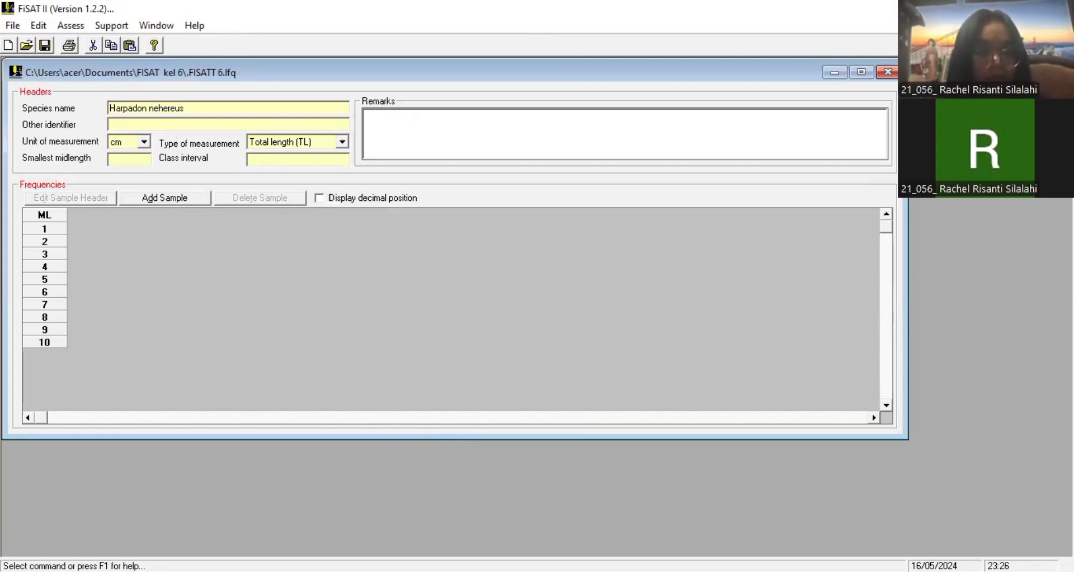
key("alt+Tab")
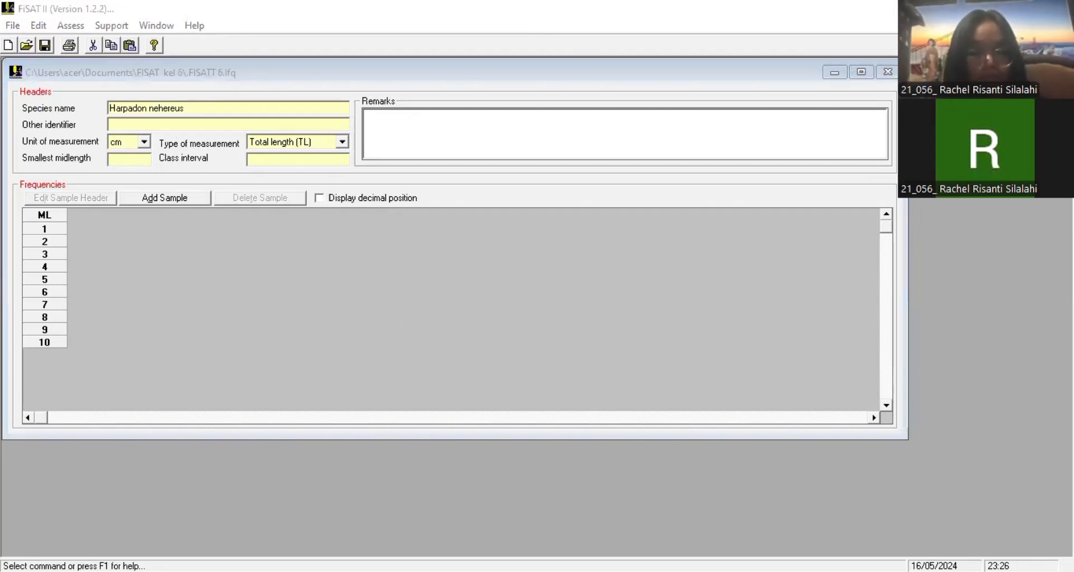
left_click(150, 122)
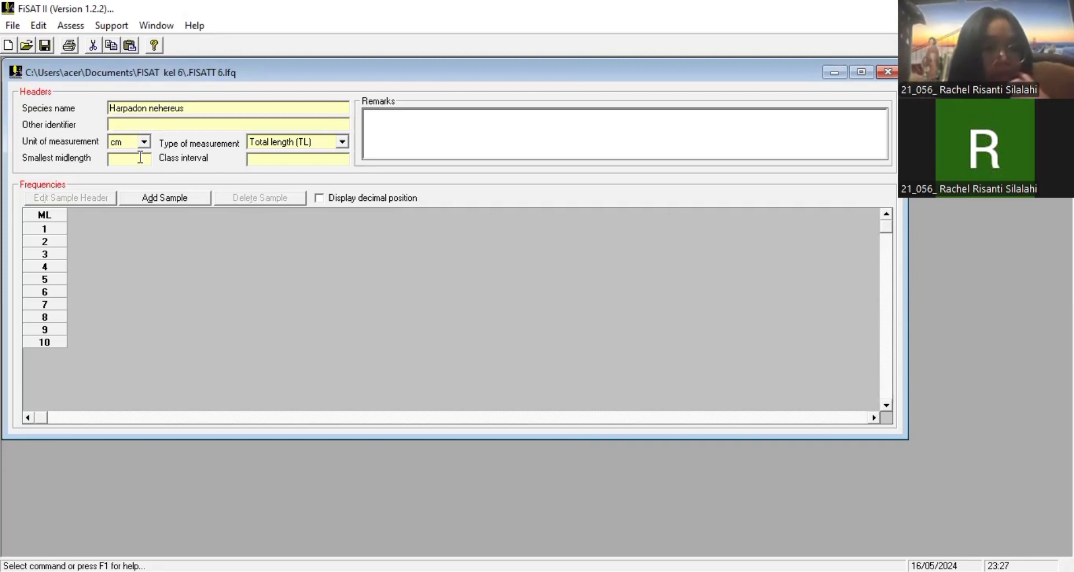
type("IKAN NOMEI")
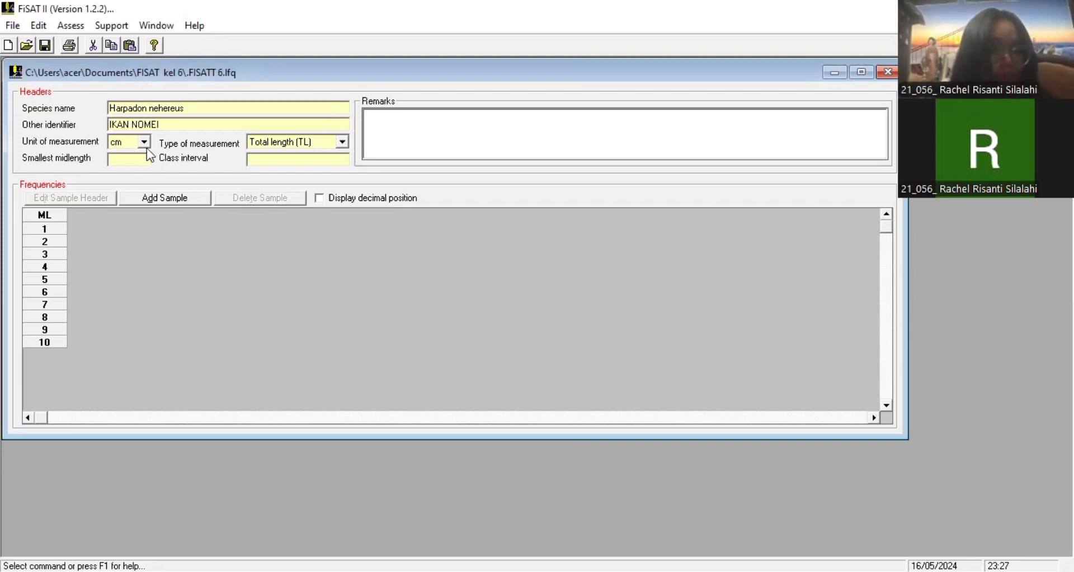
left_click(144, 142)
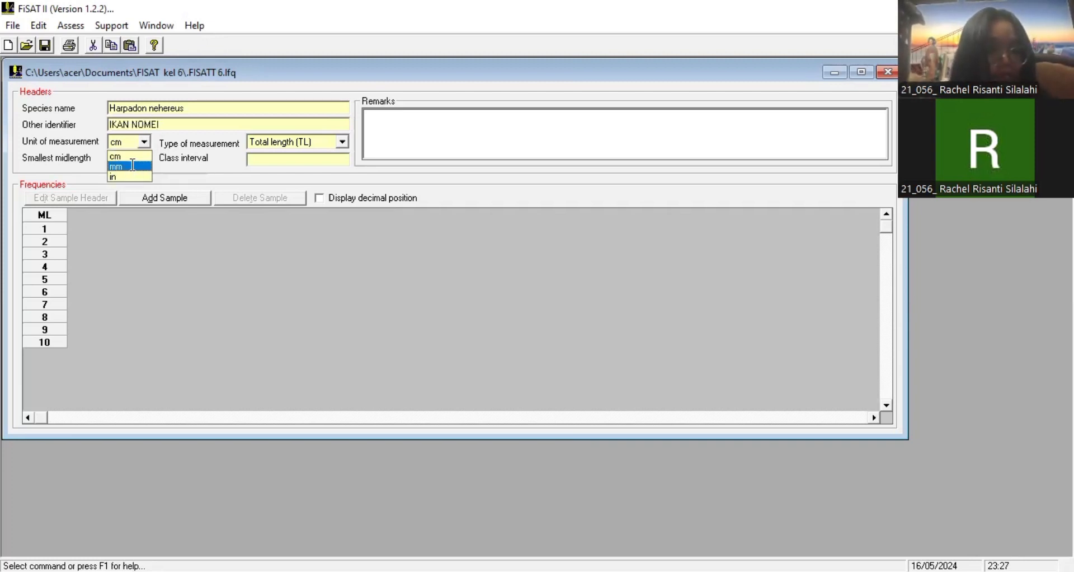
left_click(131, 167)
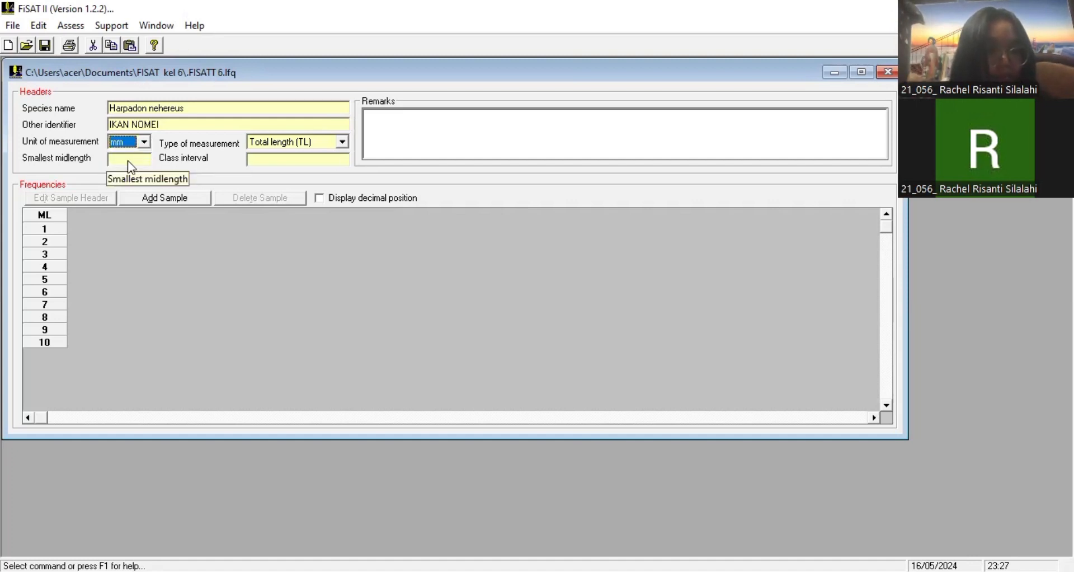
key("Up")
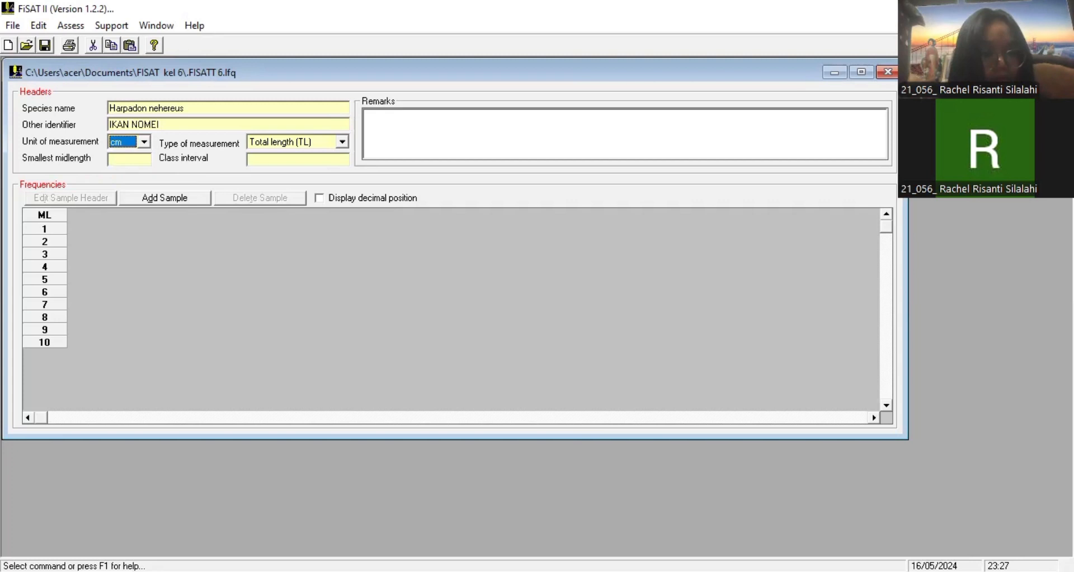
Switch to the Excel workbook and look through the Panjang Total (mm) column of the Pola Pertumbuhan sheet for the smallest length
key("alt+Tab")
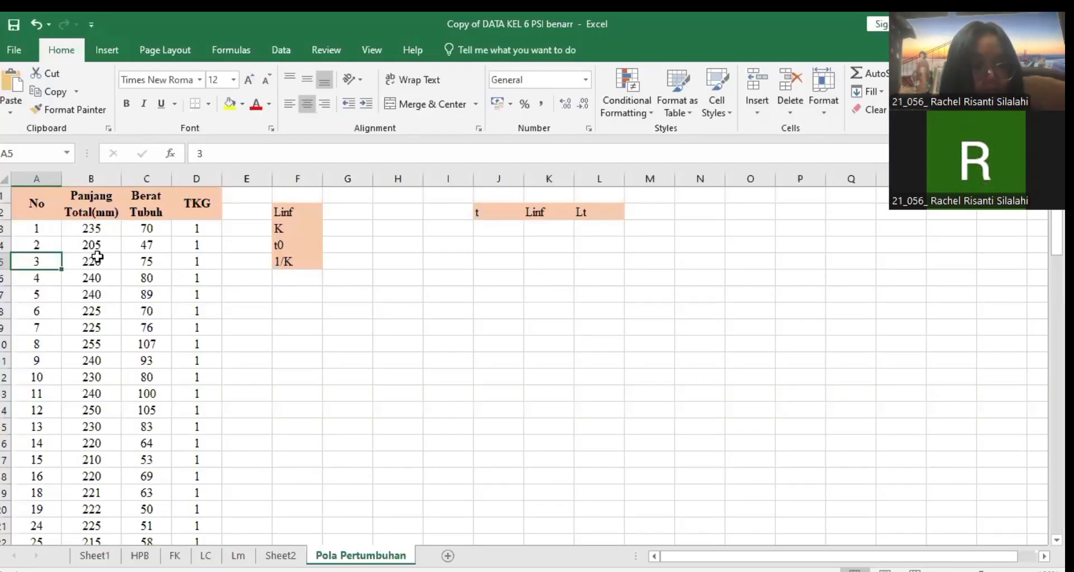
scroll(97, 256, "down", 2)
scroll(97, 256, "down", 1)
key("Down")
key("Down")
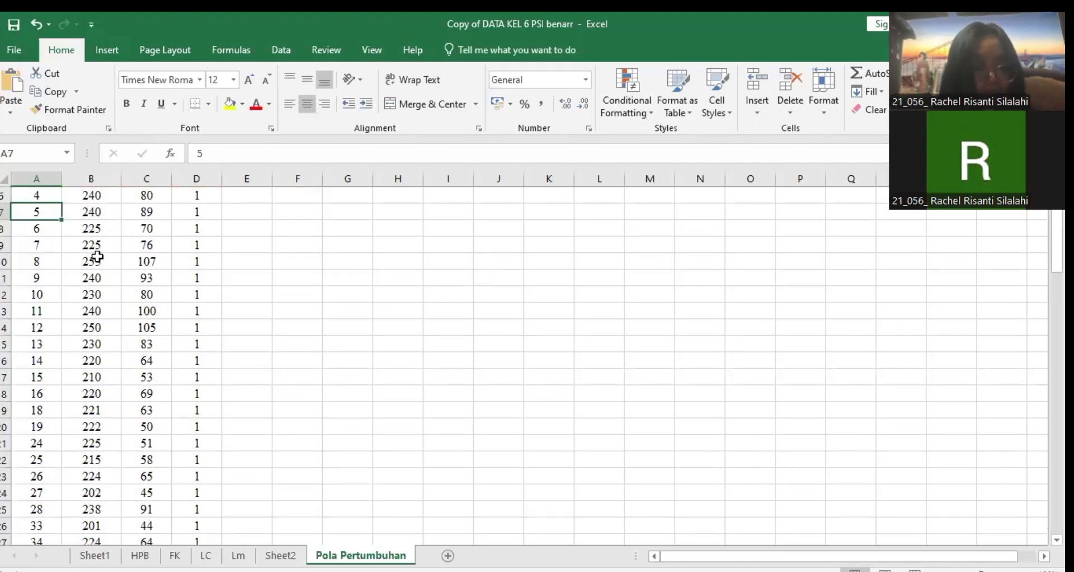
key("Down")
key("Down")
key("Down")
key("Down")
key("Down")
key("Down")
key("Down")
key("Down")
key("Down")
key("Down")
key("Down")
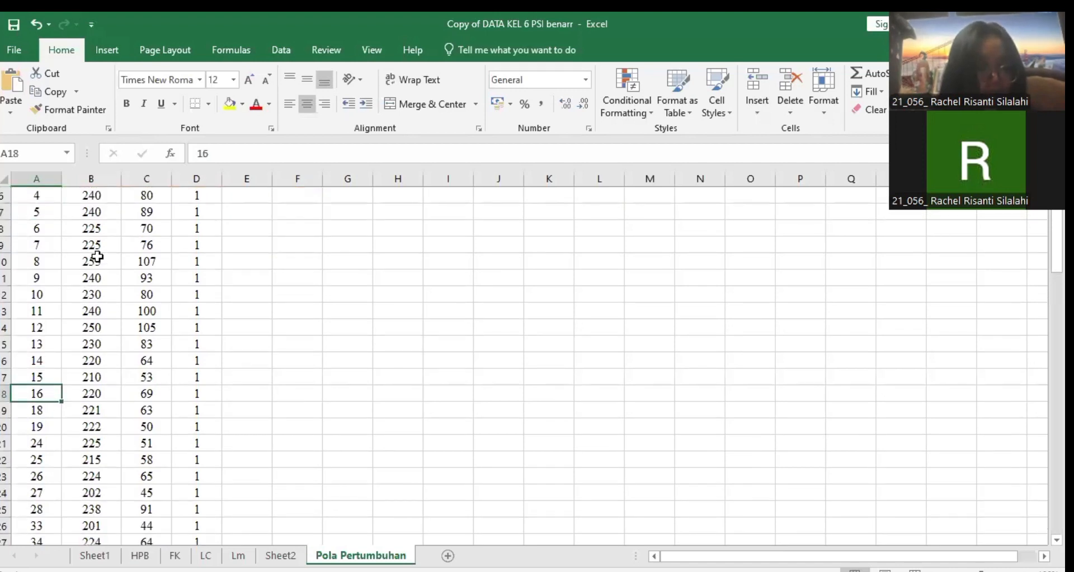
key("Down")
key("Down")
key("Down")
key("Down")
key("Down")
key("Down")
key("Down")
key("Down")
key("Down")
key("Down")
key("Down")
key("Down")
key("Down")
key("Down")
key("Down")
key("Down")
key("Down")
key("Down")
key("Down")
key("Down")
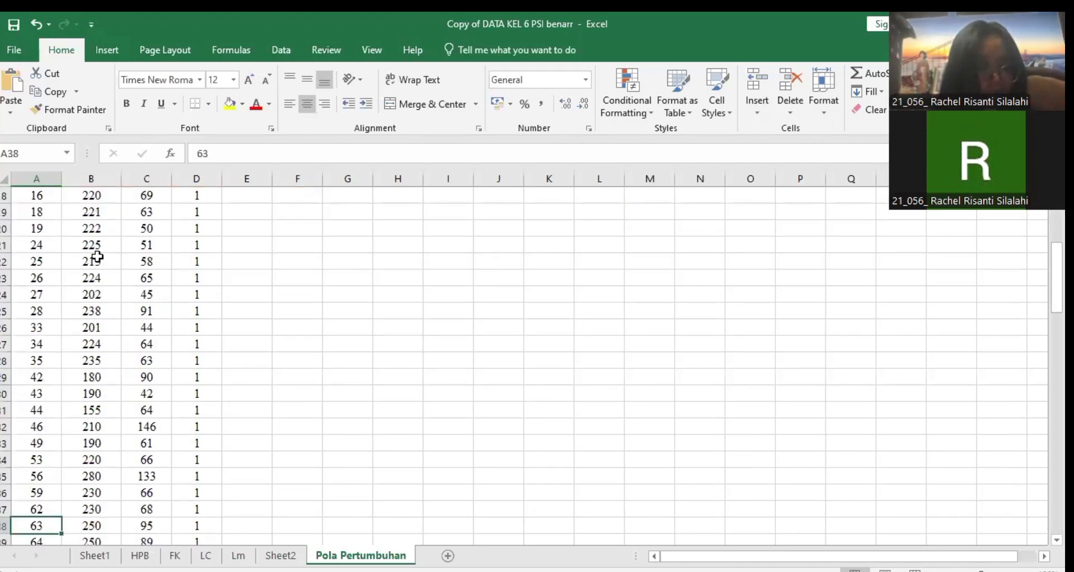
key("Down")
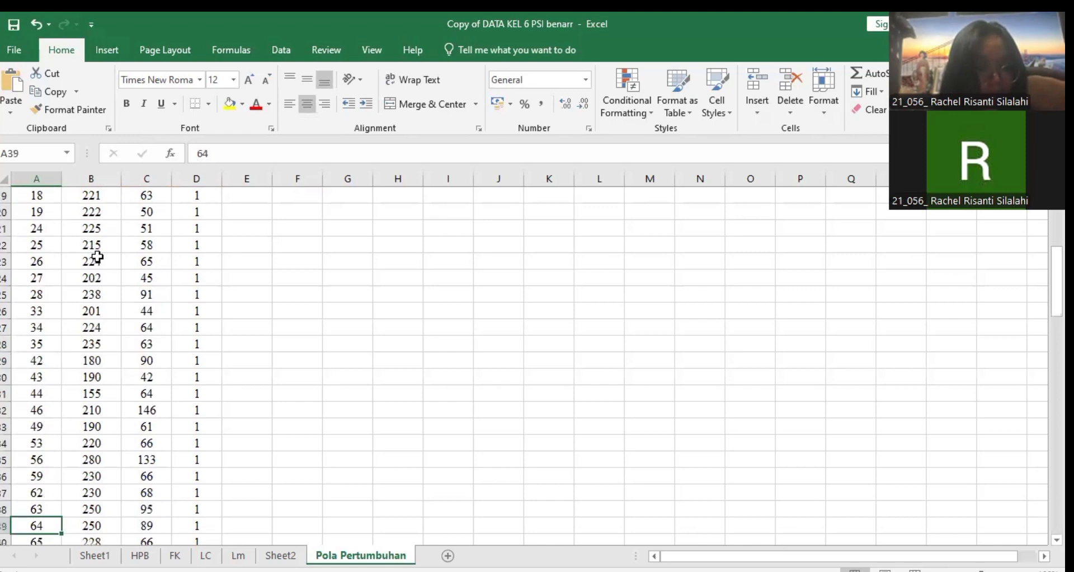
Copy the total length value 155 from cell B31 of the Pola Pertumbuhan sheet
left_click(98, 396)
key("Left")
key("Right")
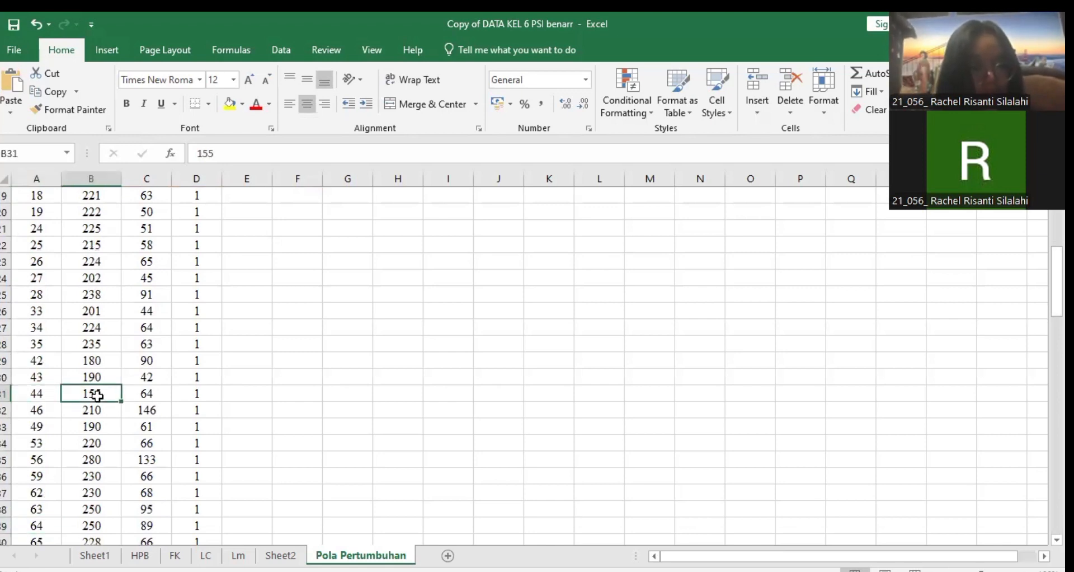
key("ctrl+c")
key("Left")
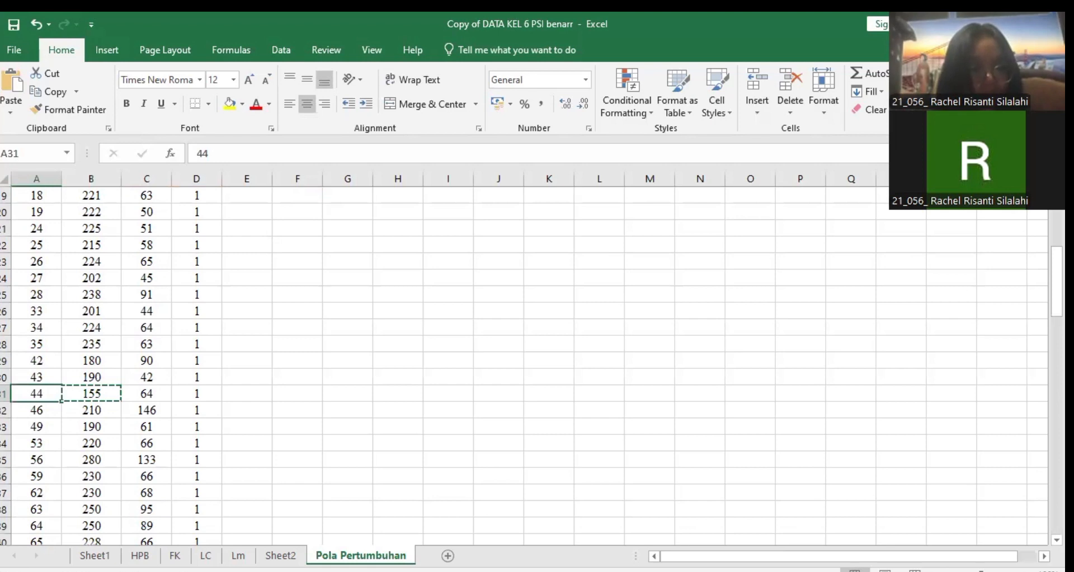
Return to FiSAT II, set the unit of measurement to mm and enter 155 as the smallest midlength
key("alt+Tab")
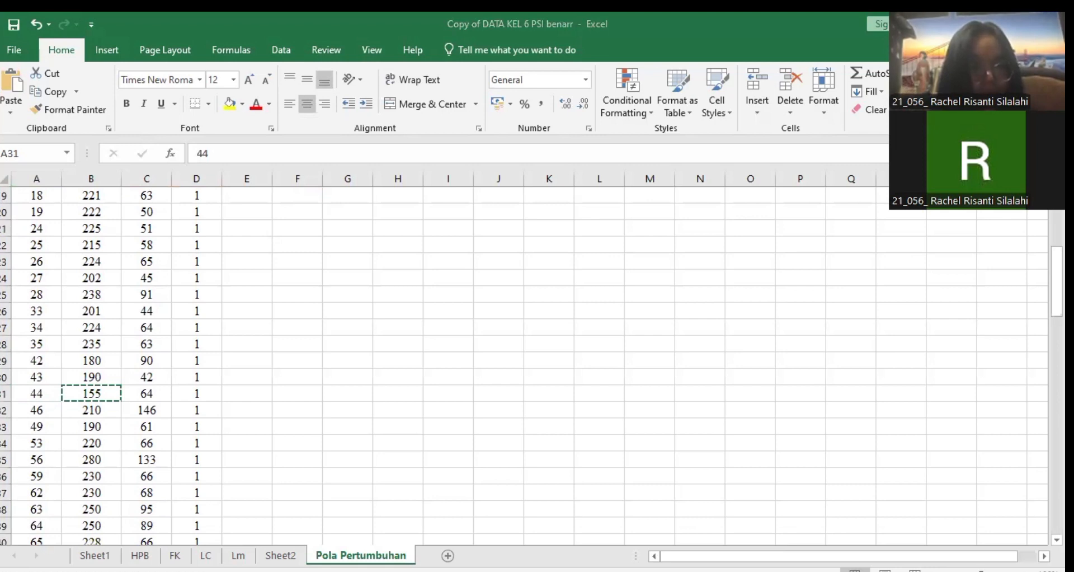
key("alt+Tab")
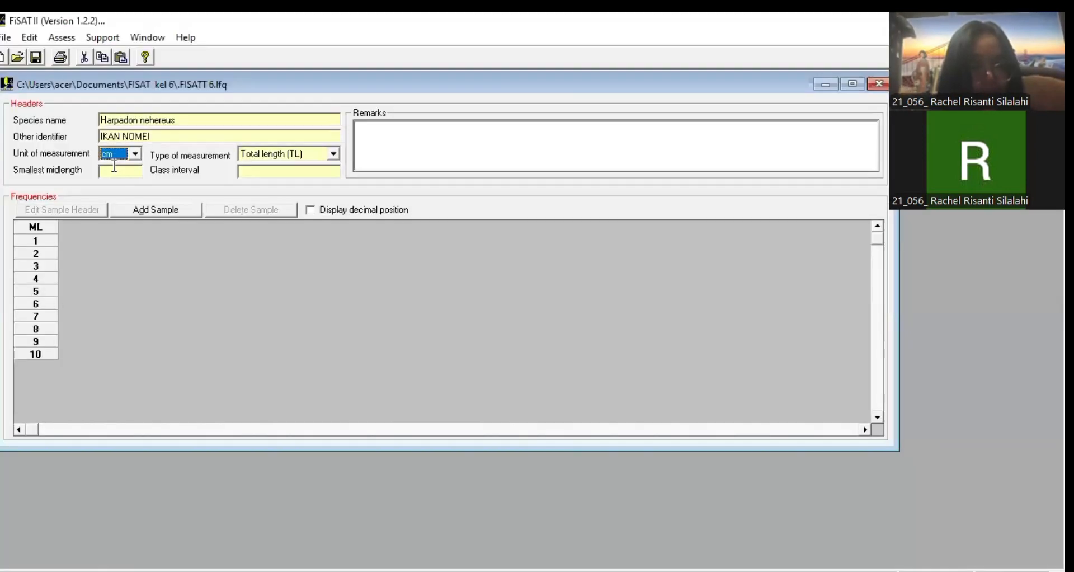
left_click(137, 155)
left_click(131, 176)
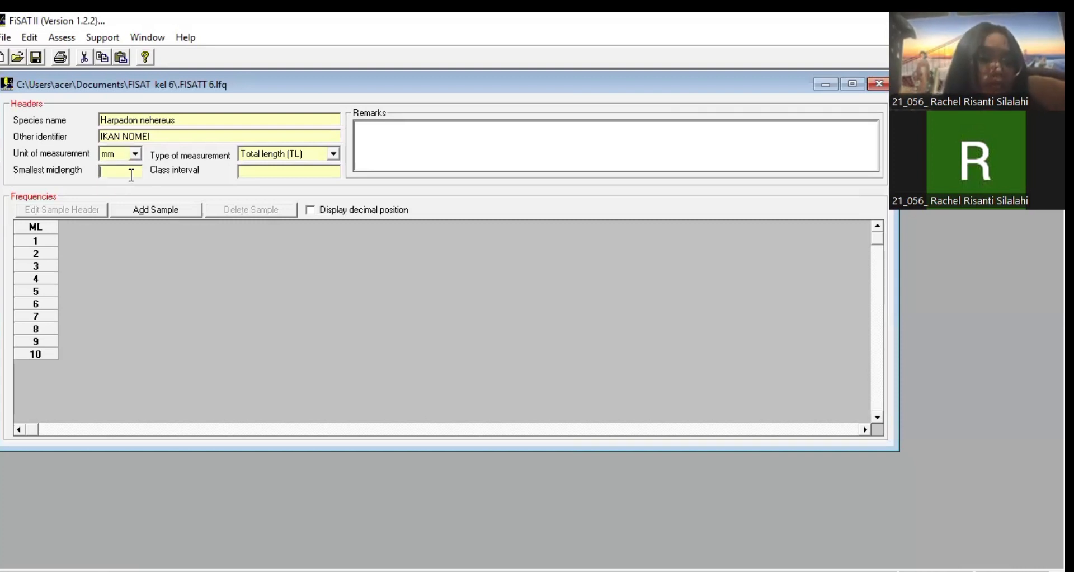
left_click(132, 175)
type("155")
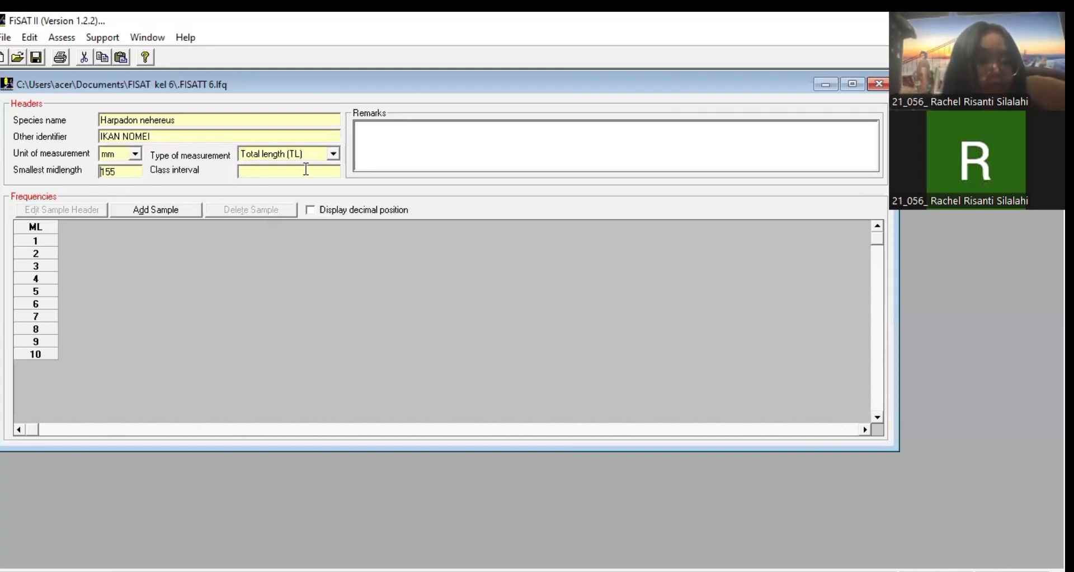
Set the class interval to 29, copied from the rounded LEBAR KELAS value in cell L11 of Sheet1 in the Excel workbook
left_click(304, 170)
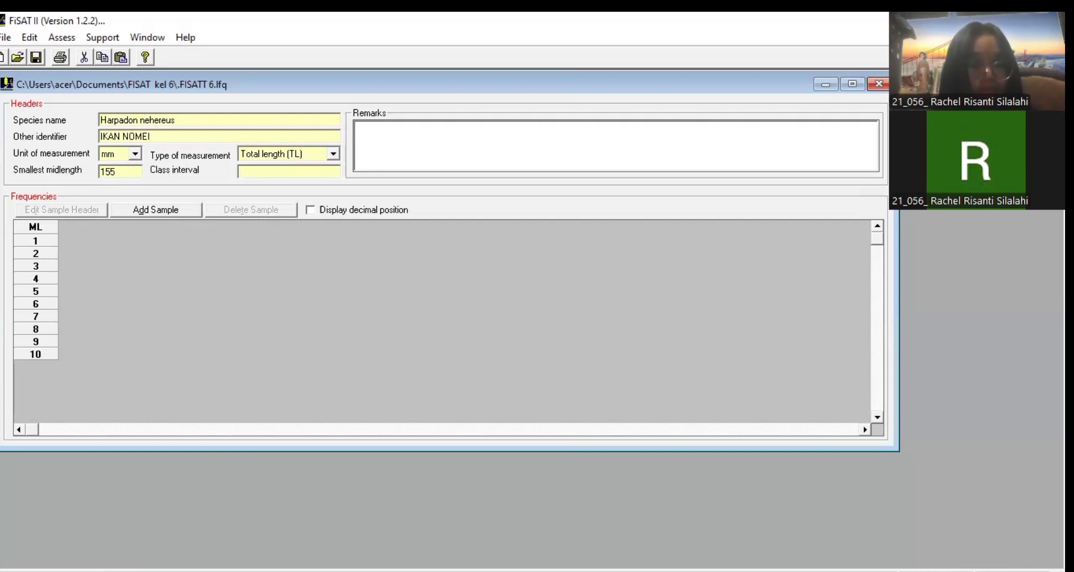
key("alt+Tab")
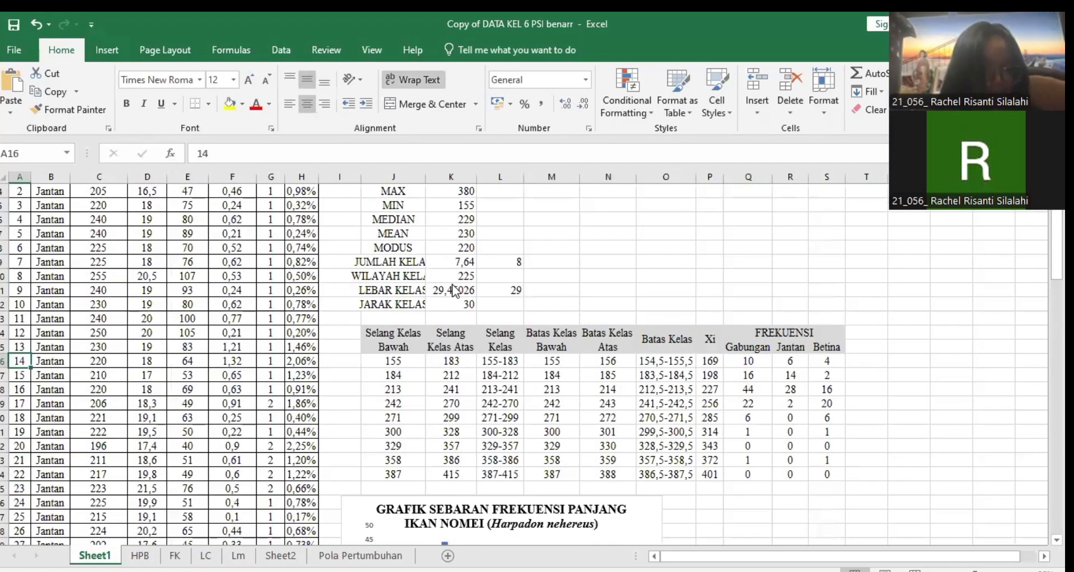
left_click(302, 290)
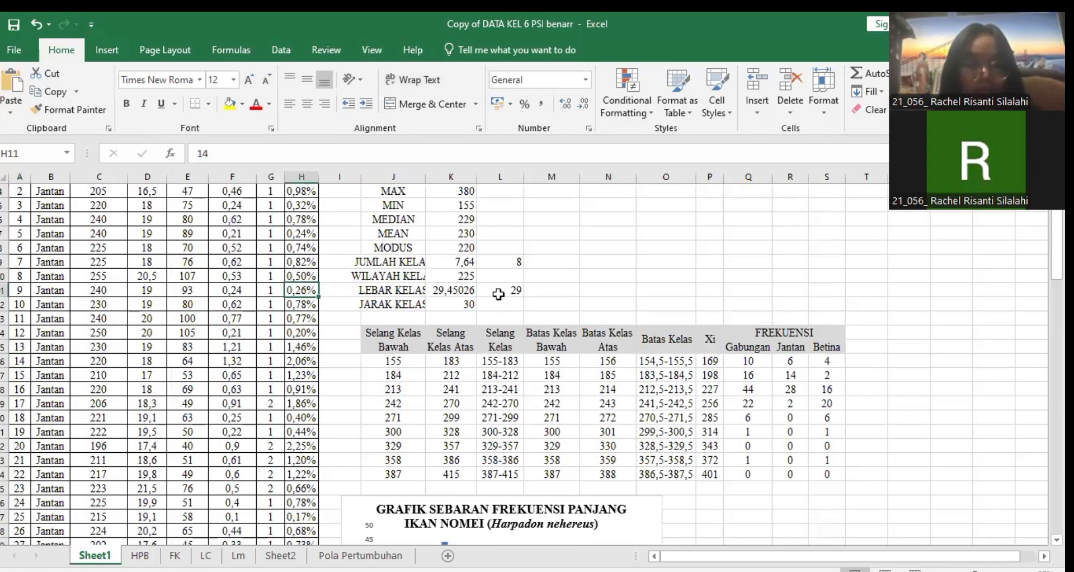
left_click(498, 294)
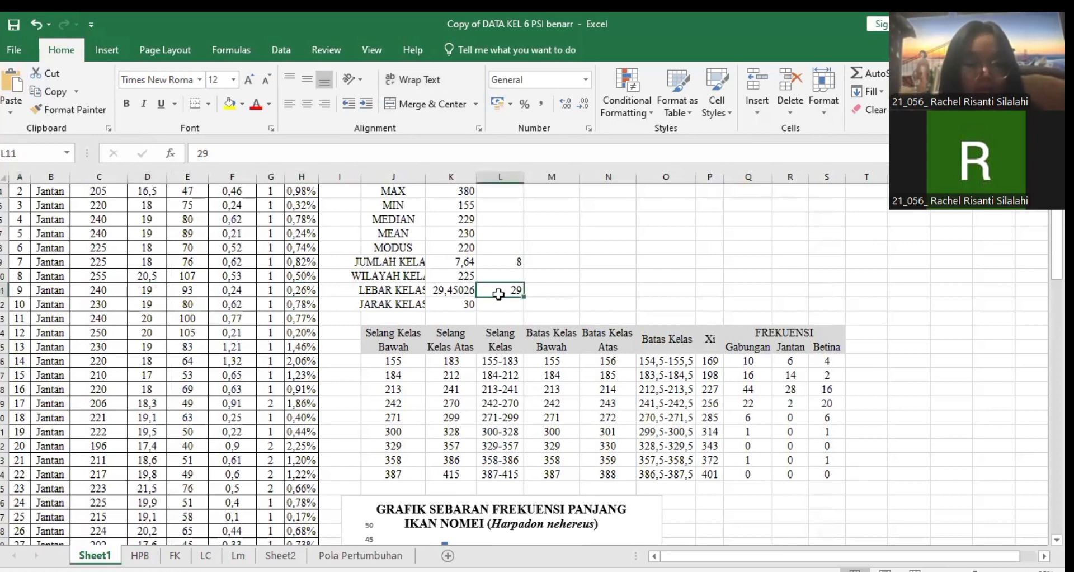
key("ctrl+c")
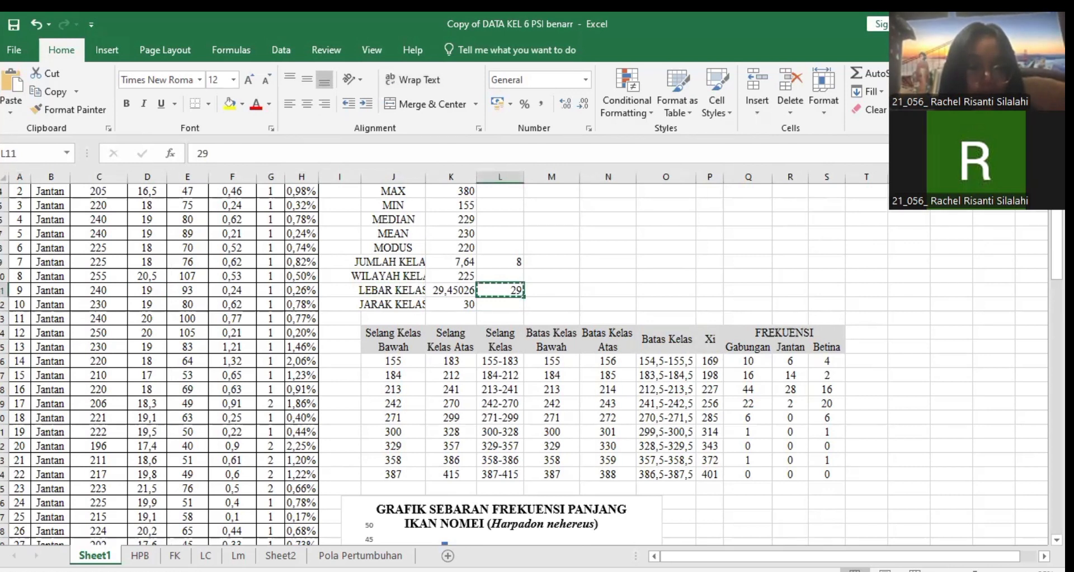
key("alt+Tab")
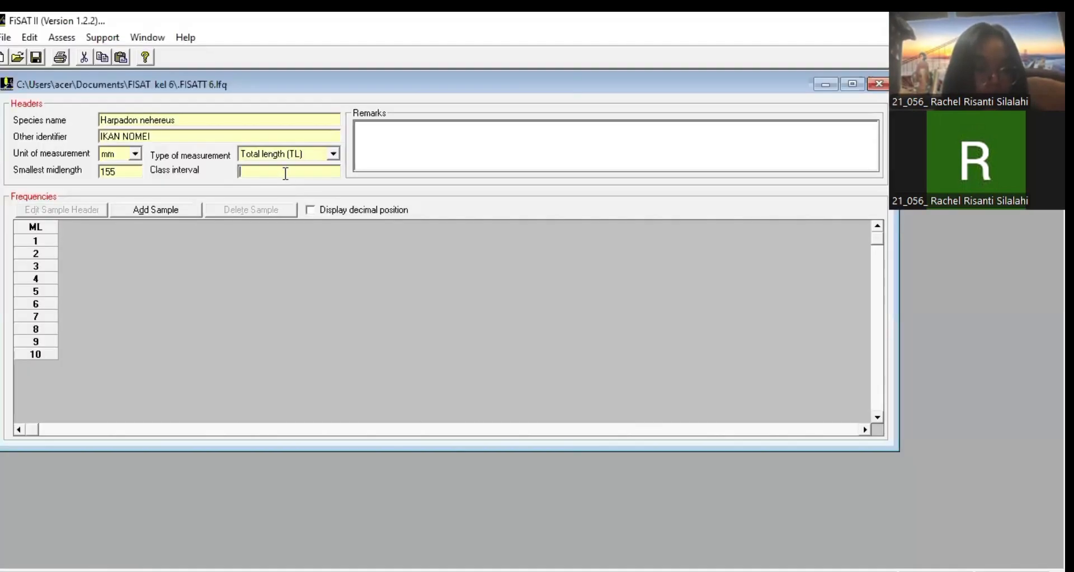
type("29")
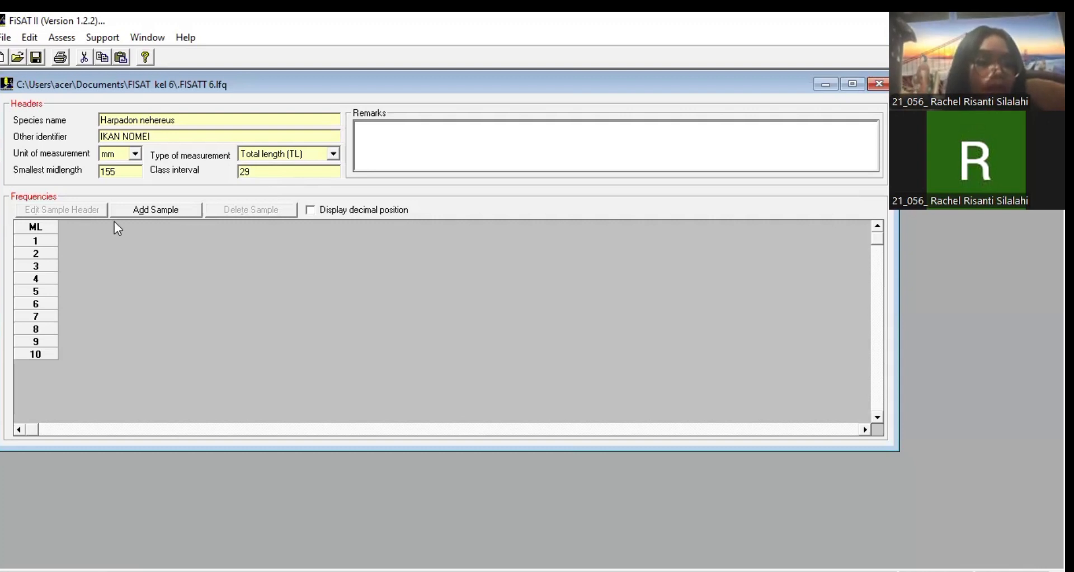
Add a sample to the frequency table and set its sampling date to day 18, month 5, year 2013
left_click(150, 211)
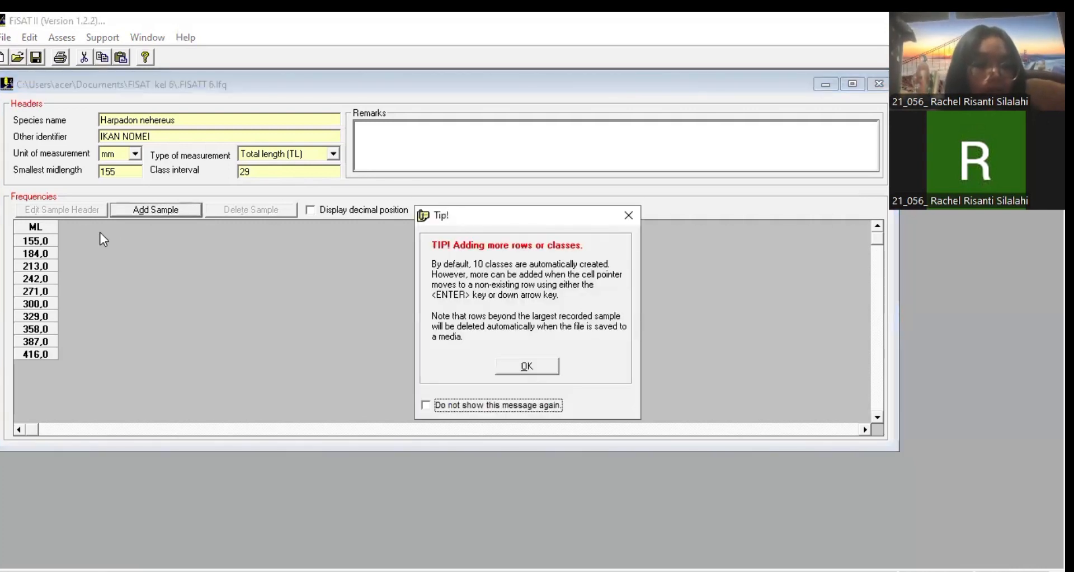
key("Return")
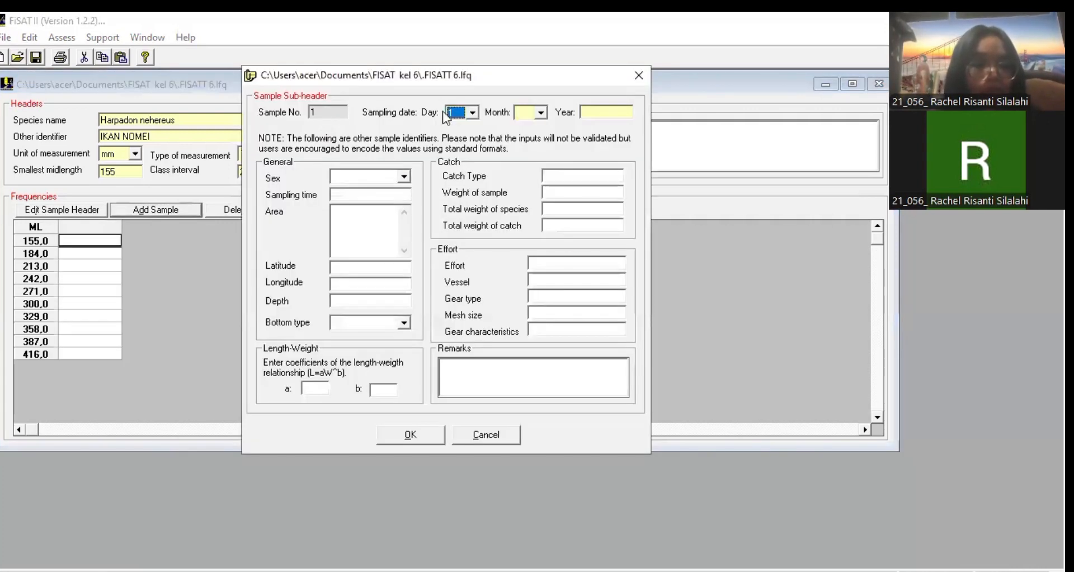
left_click(473, 113)
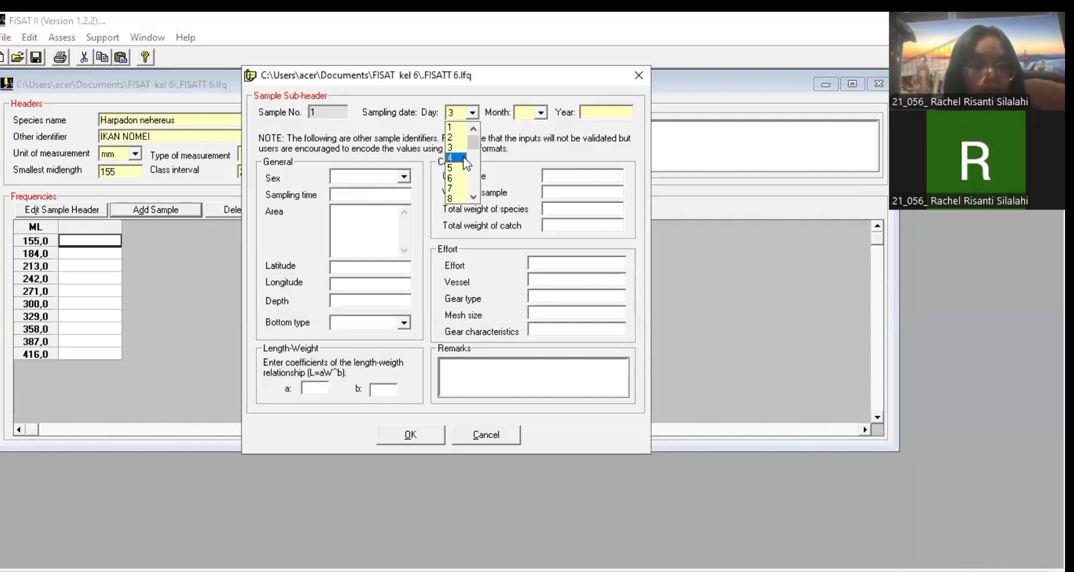
scroll(466, 162, "down", 4)
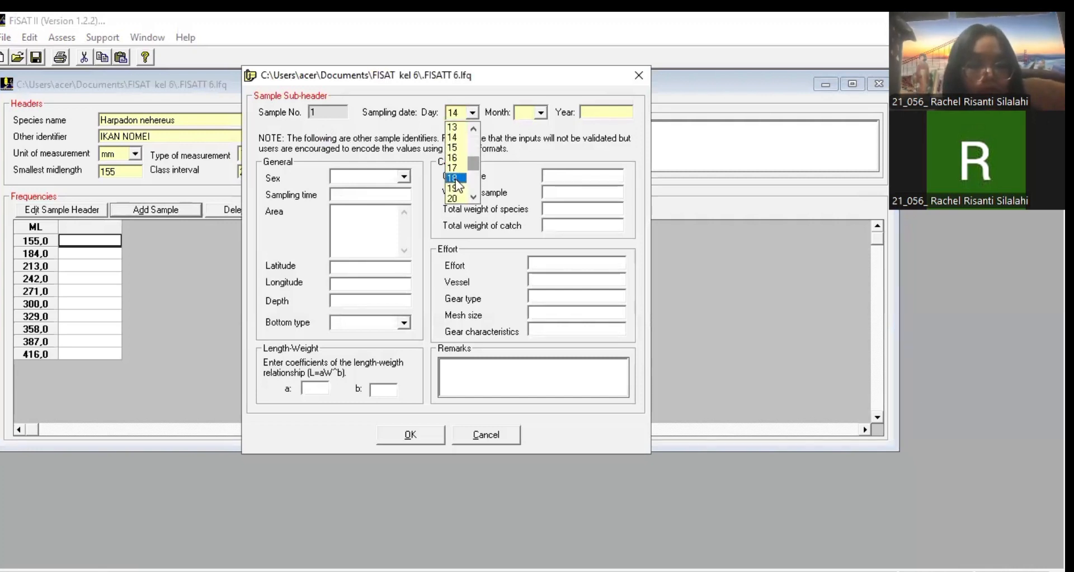
left_click(543, 110)
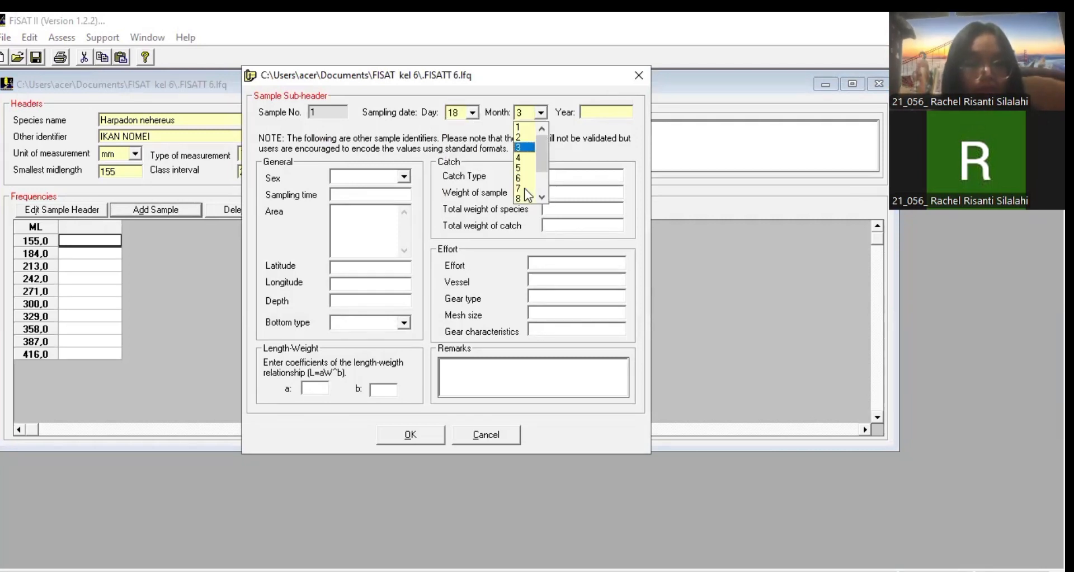
key("Down")
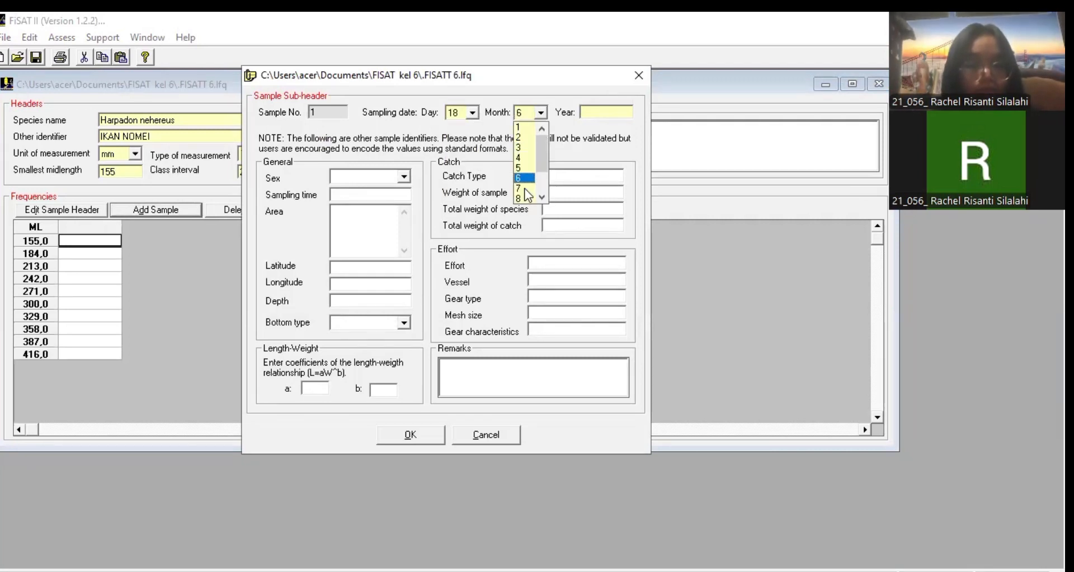
left_click(618, 112)
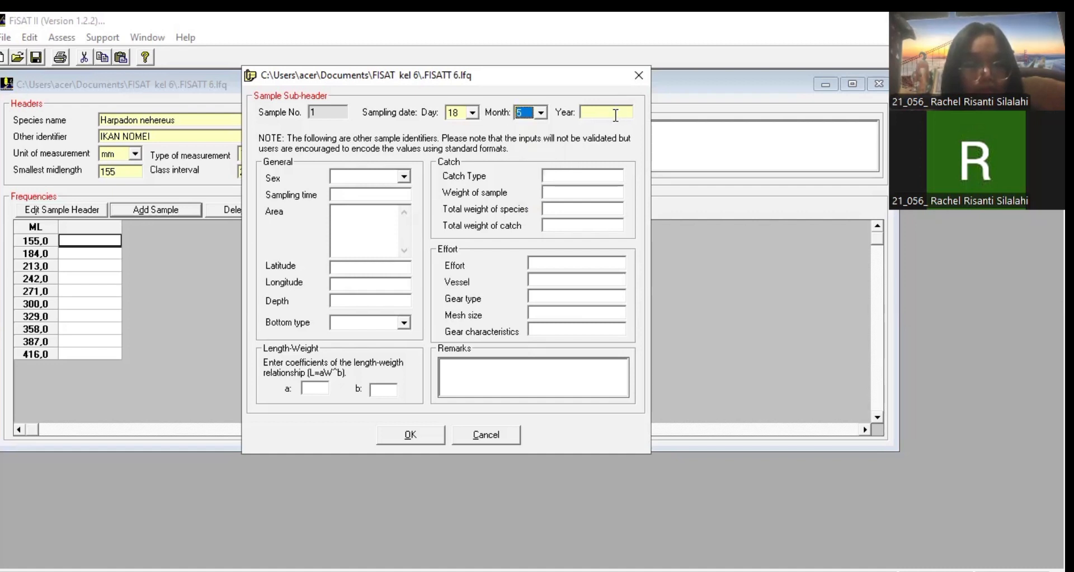
left_click(625, 112)
type("2013")
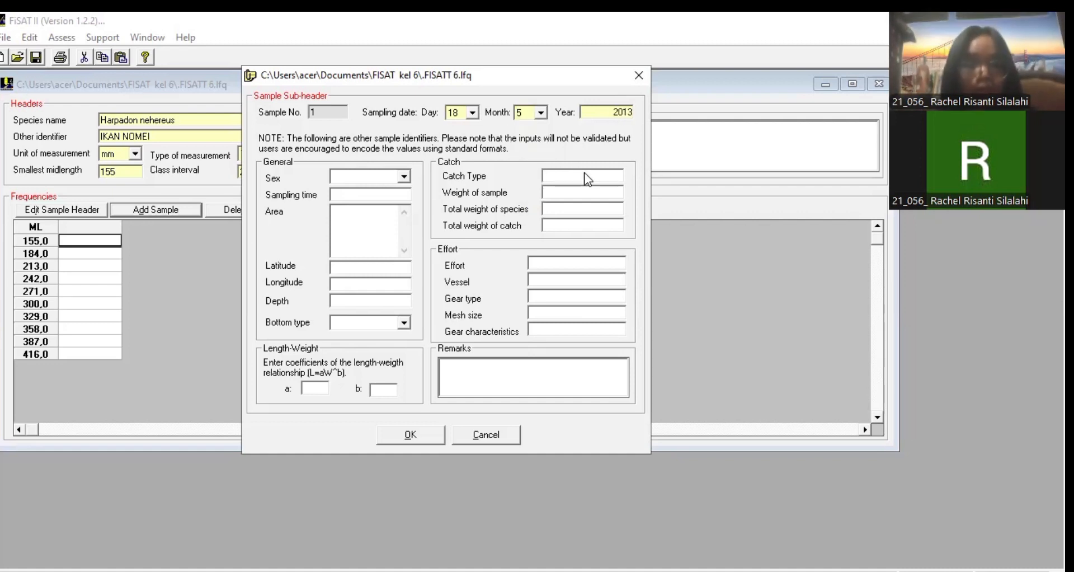
Set the sample's sex to both and accept the sample sub-header
left_click(404, 178)
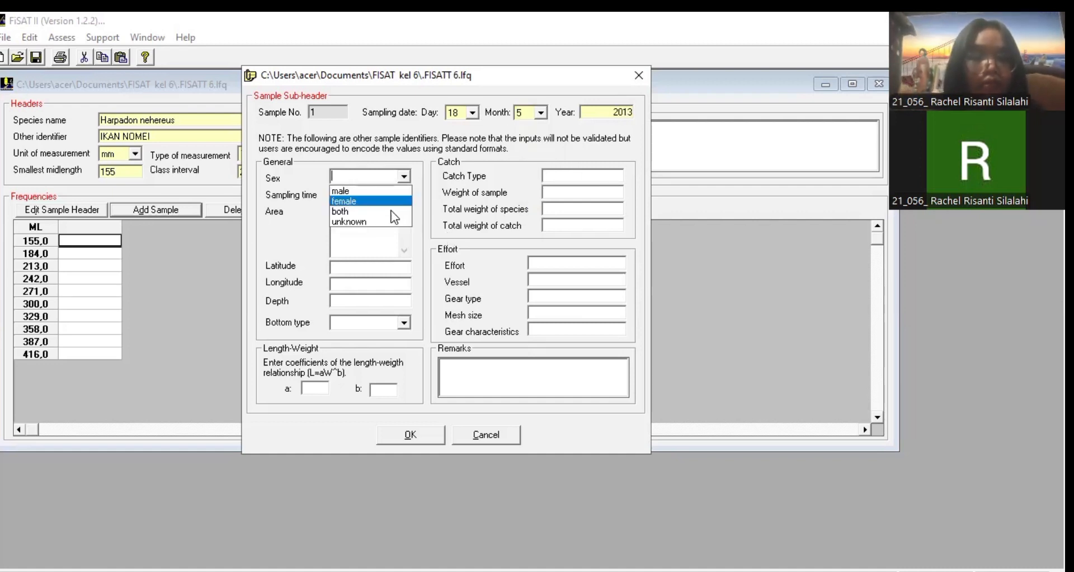
left_click(392, 211)
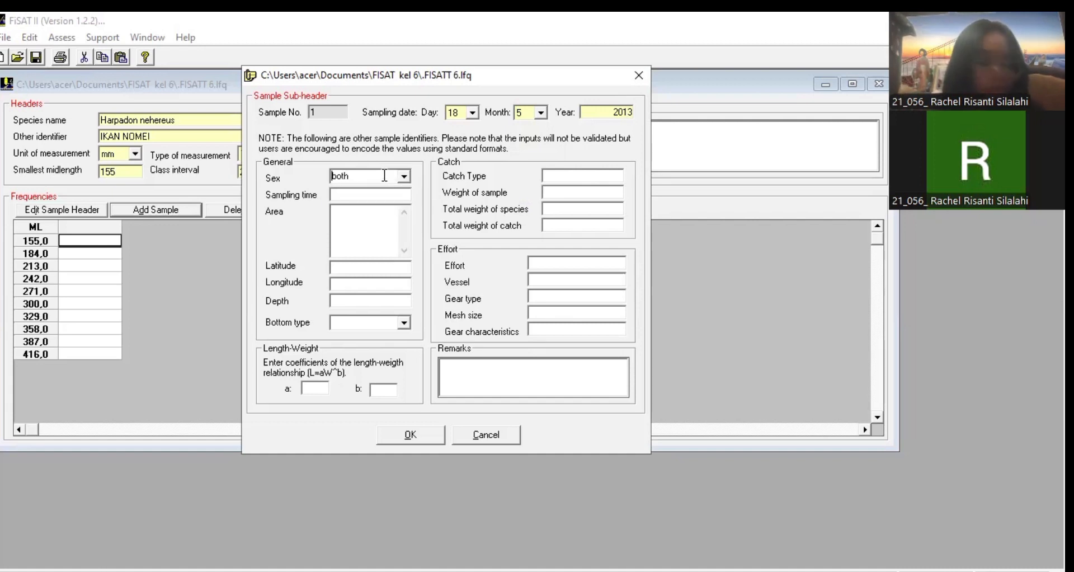
left_click(419, 435)
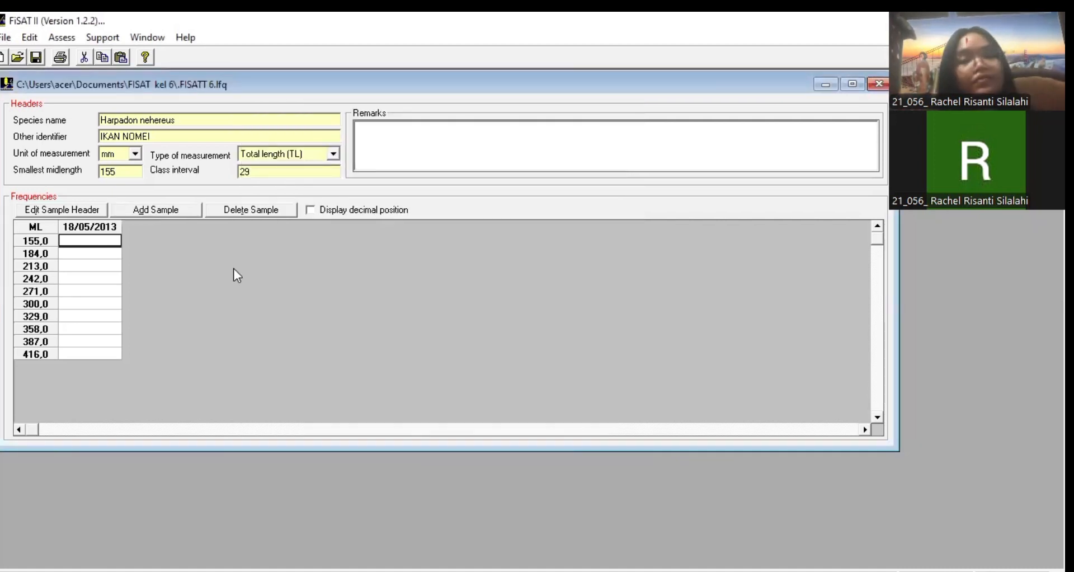
Copy the Gabungan frequencies for all nine classes from Sheet1 of the Excel workbook into the 18/05/2013 sample column in FiSAT II
key("alt+Tab")
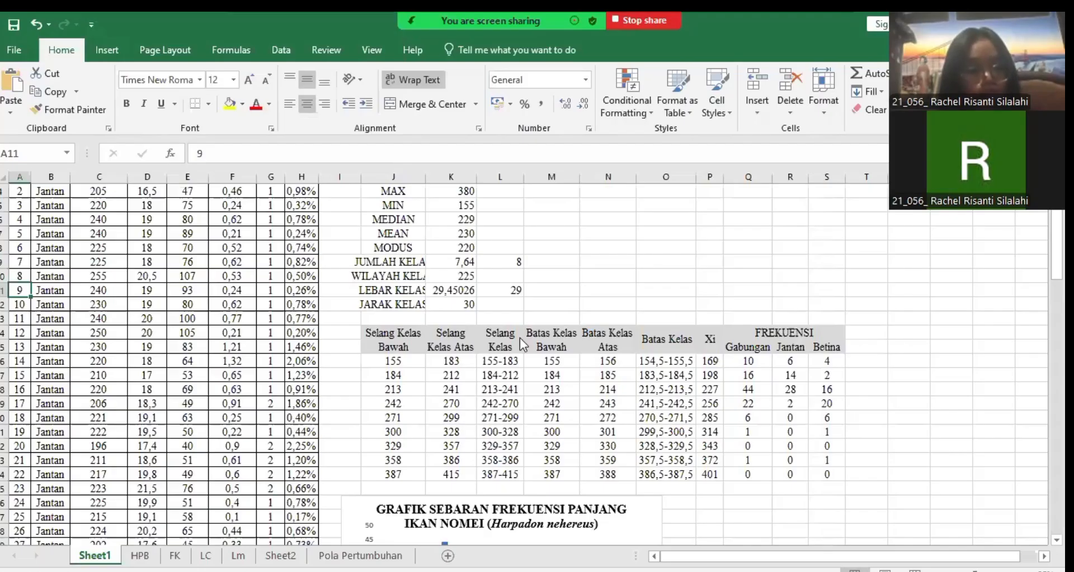
left_click_drag(748, 473, 744, 357)
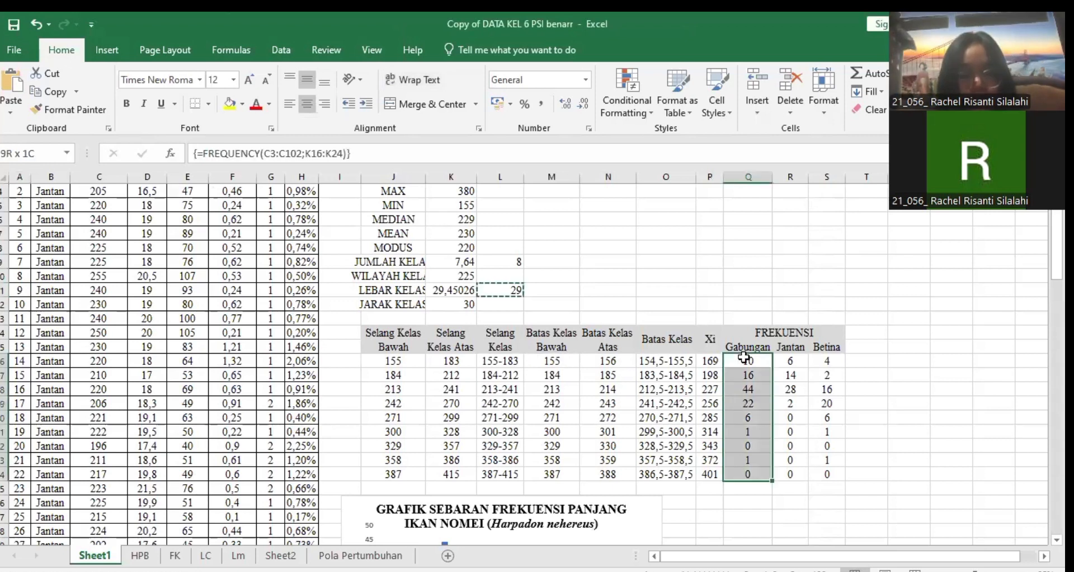
key("ctrl+c")
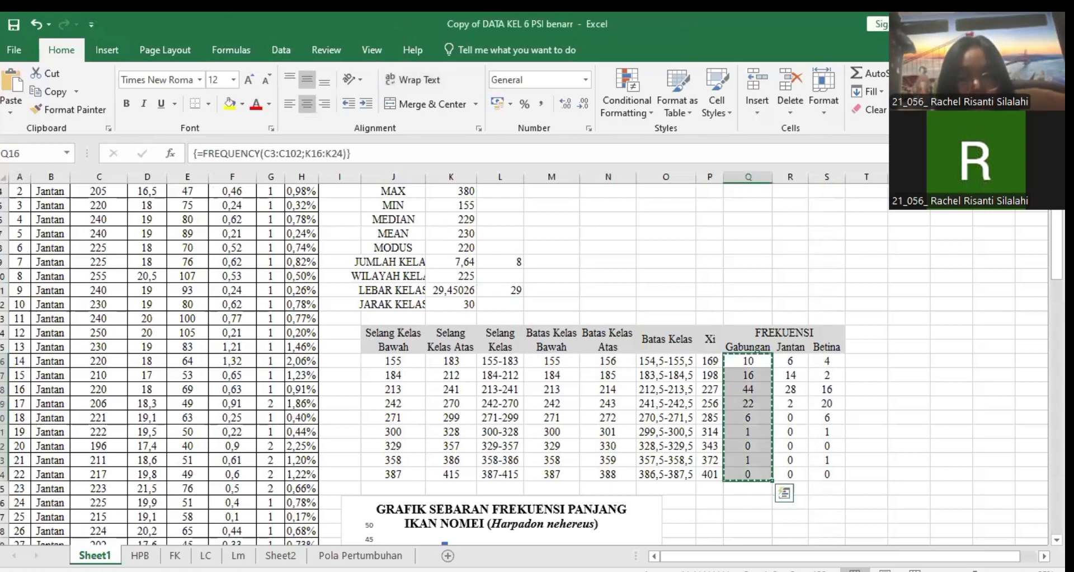
key("alt+Tab")
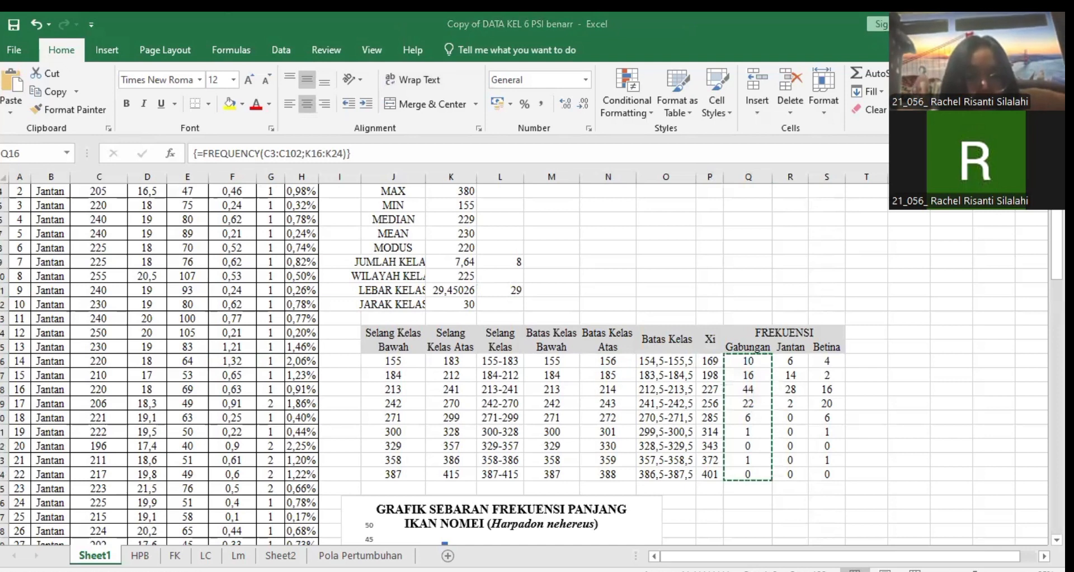
key("alt+Tab")
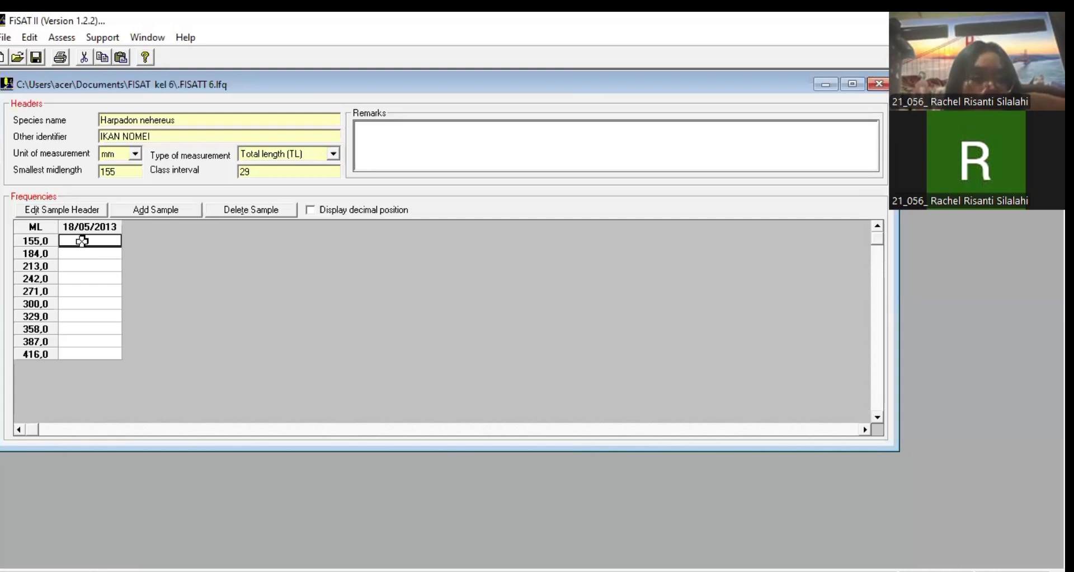
key("ctrl+v")
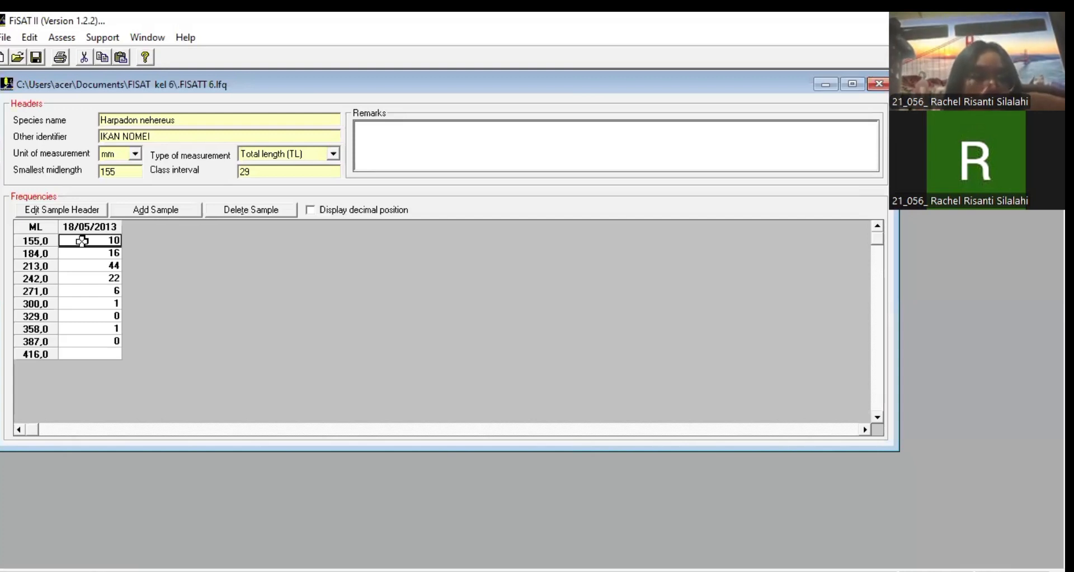
Delete the empty 416,0 midlength row and save the length-frequency file
left_click(49, 354)
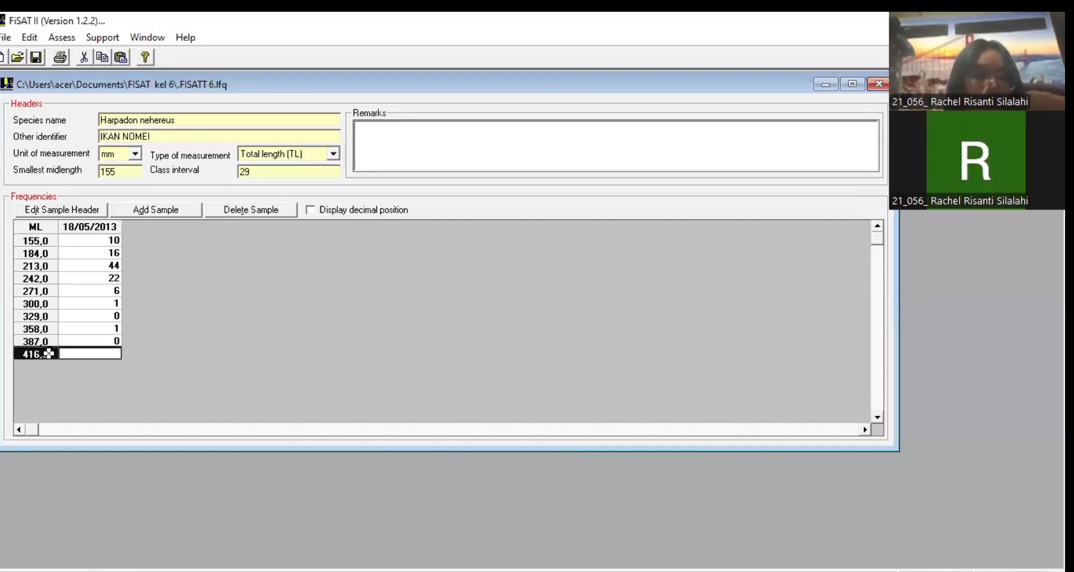
right_click(49, 353)
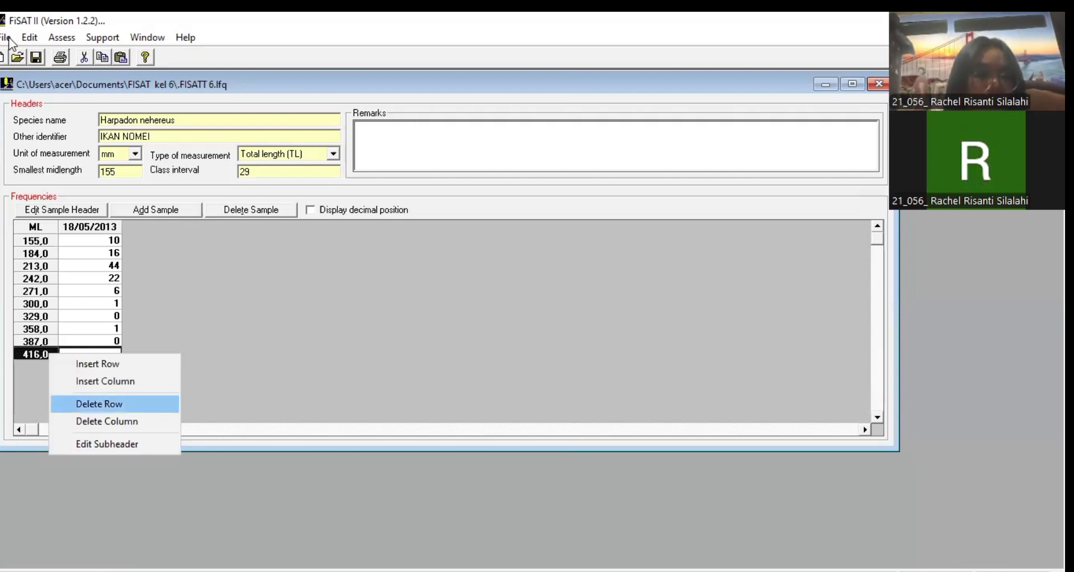
key("Return")
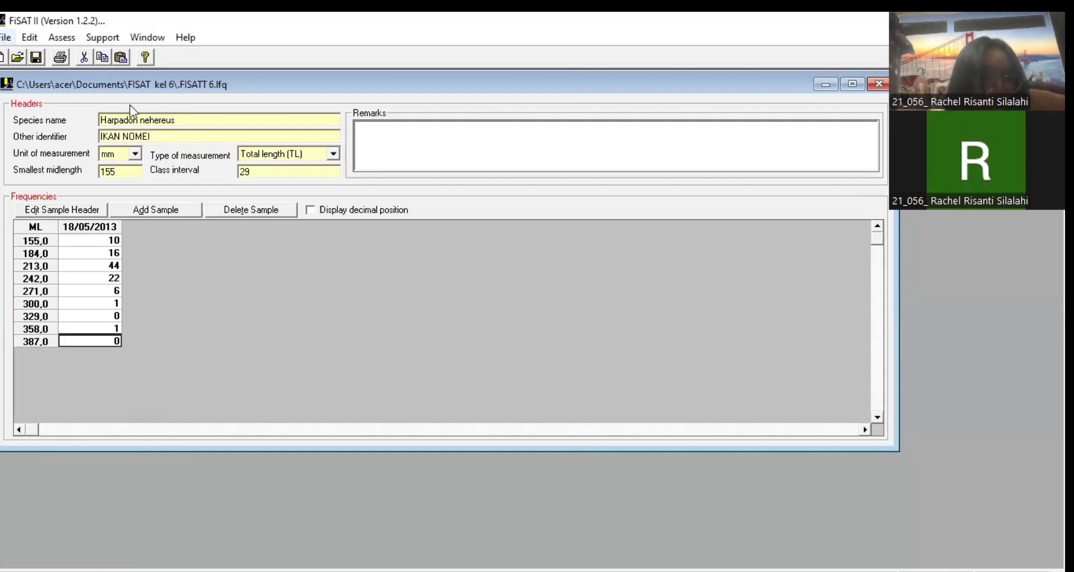
left_click(8, 37)
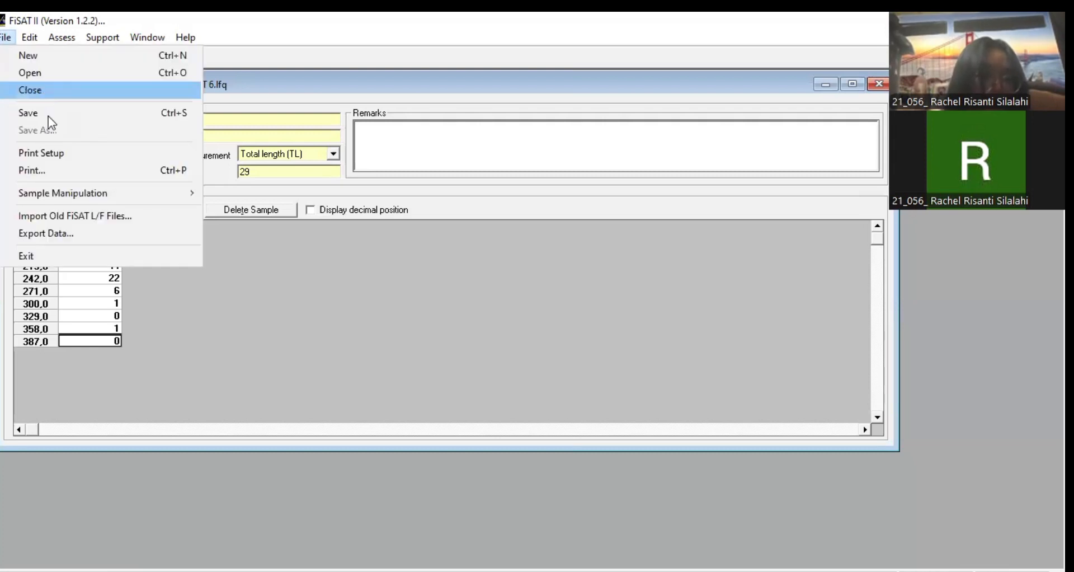
left_click(48, 114)
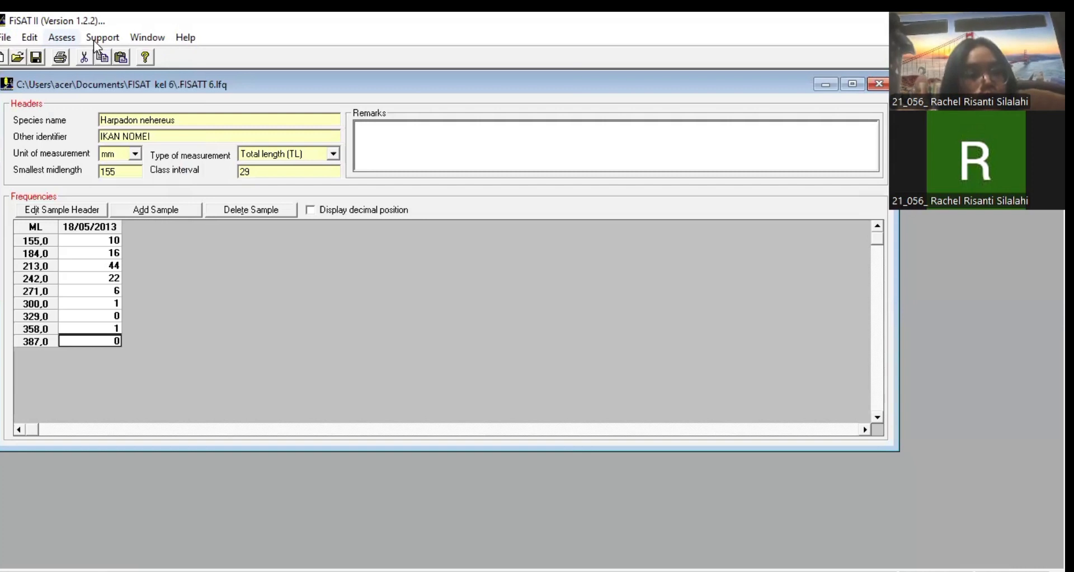
Open the ELEFAN I direct fit of L/F data and set the Response Surface starting sample to 1
left_click(62, 37)
mouse_move(189, 55)
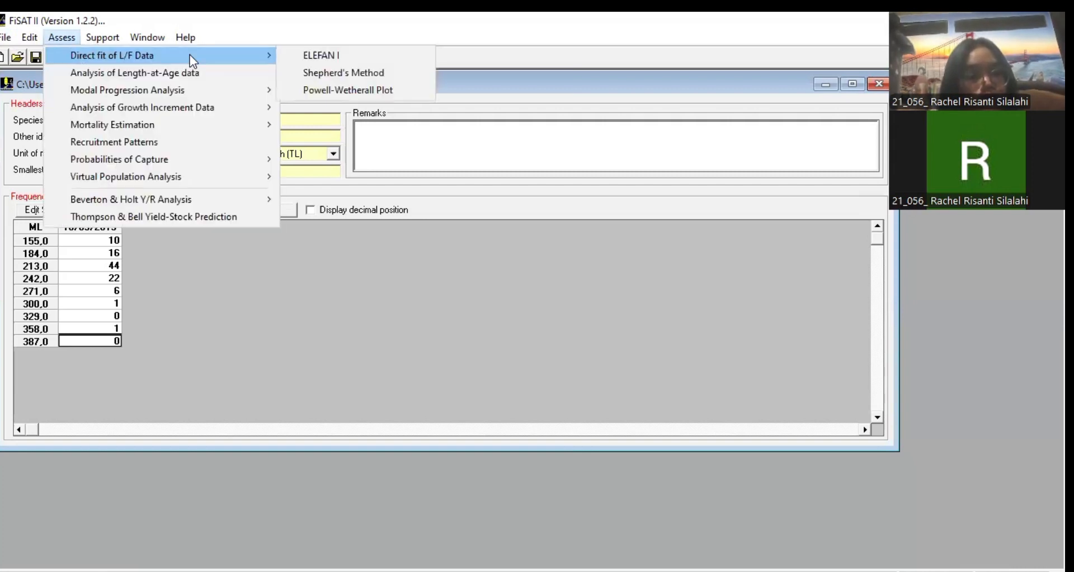
left_click(317, 58)
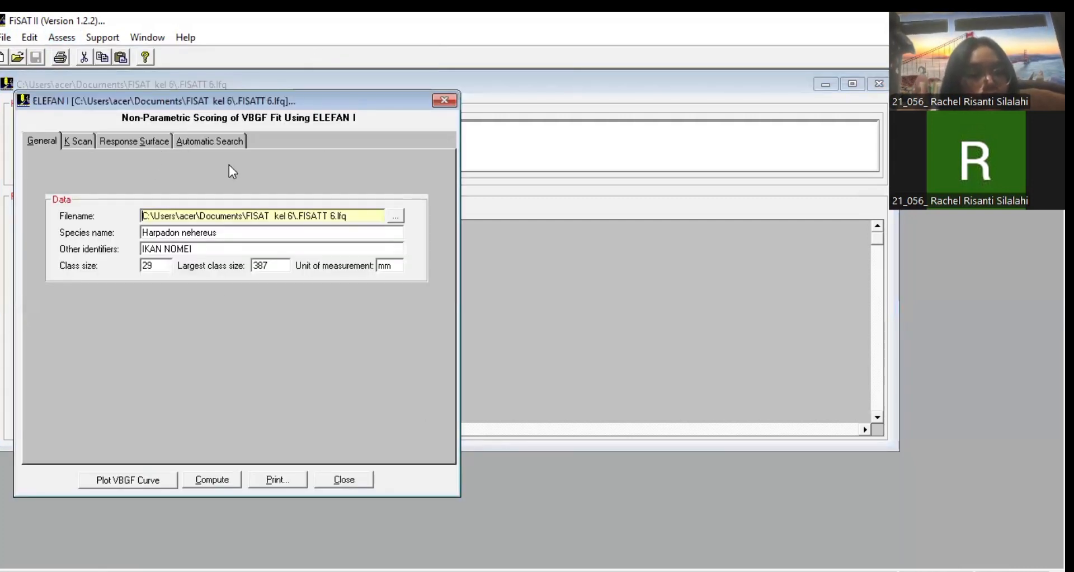
left_click(144, 142)
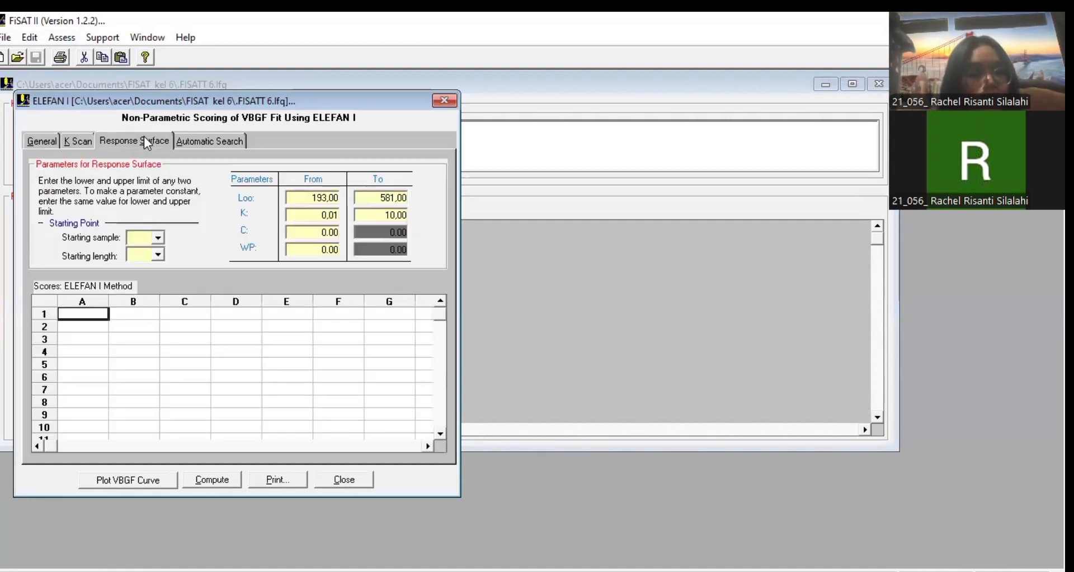
left_click(157, 239)
left_click(156, 250)
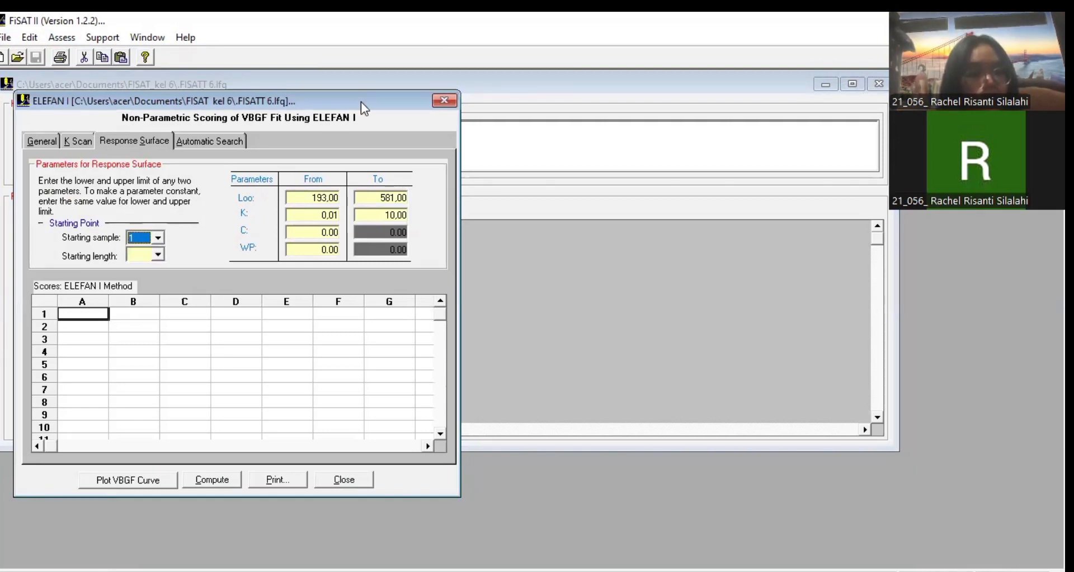
Move the ELEFAN I window clear of the frequency table, check the class frequencies and set the starting length to 169,5
left_click_drag(361, 102, 558, 79)
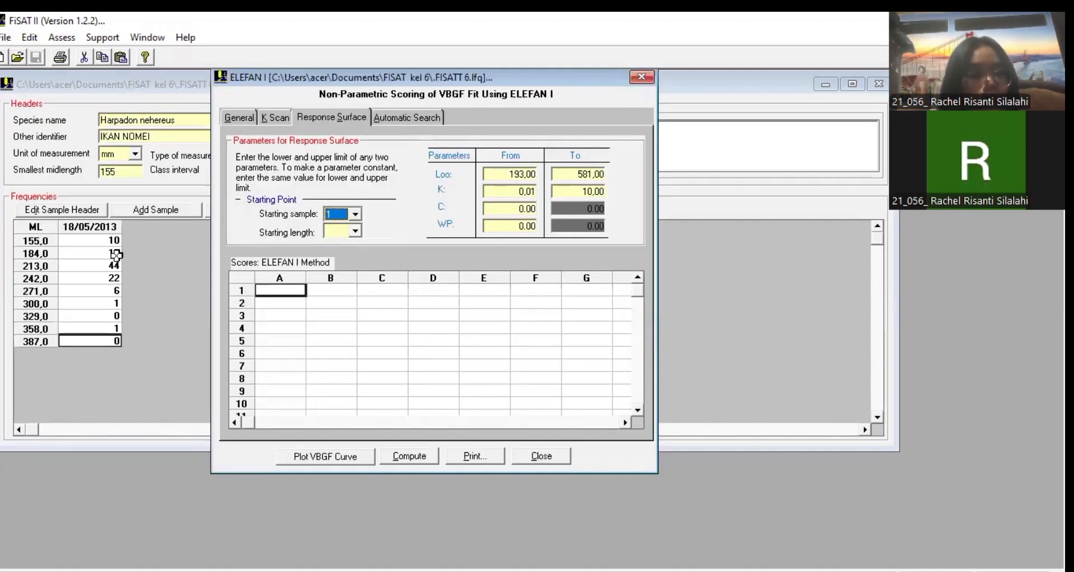
key("Tab")
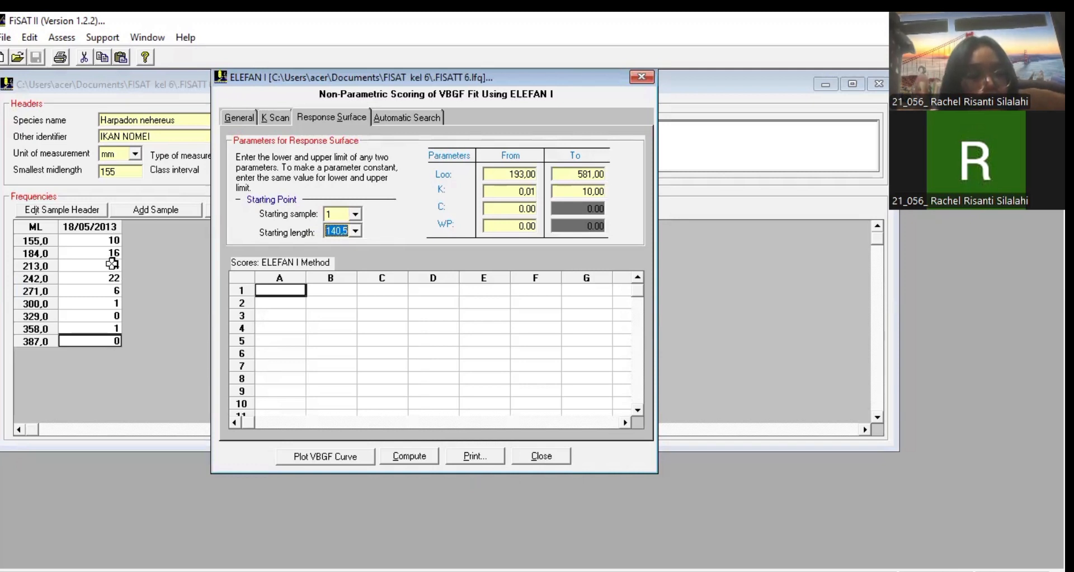
left_click(112, 263)
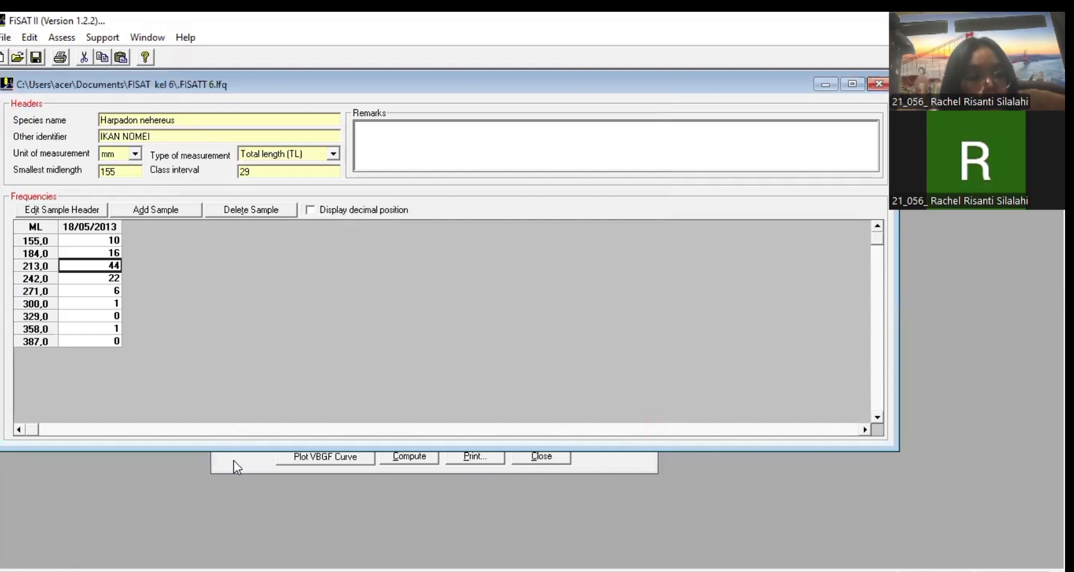
left_click(234, 460)
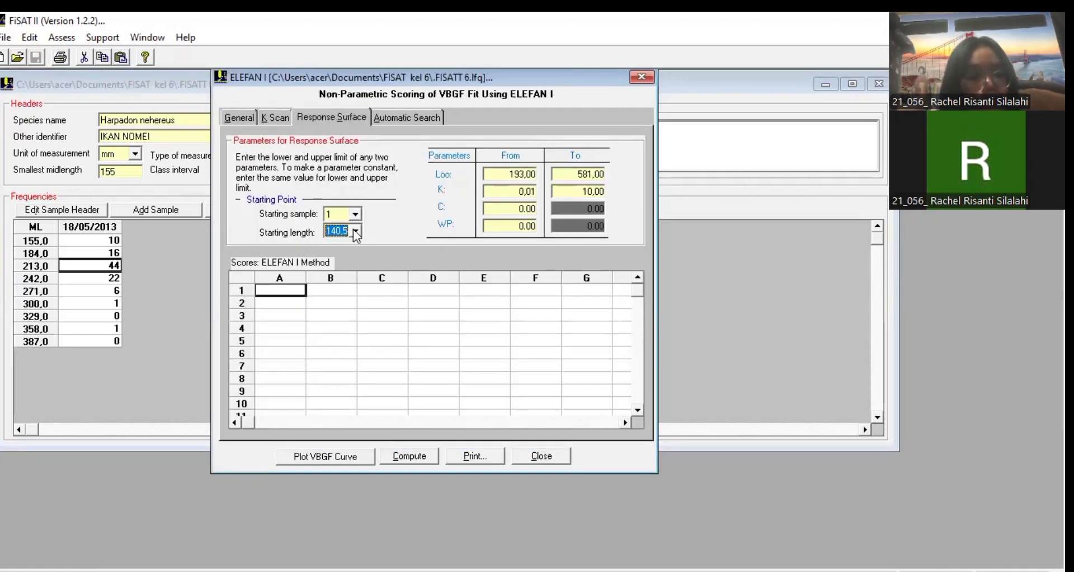
left_click(355, 230)
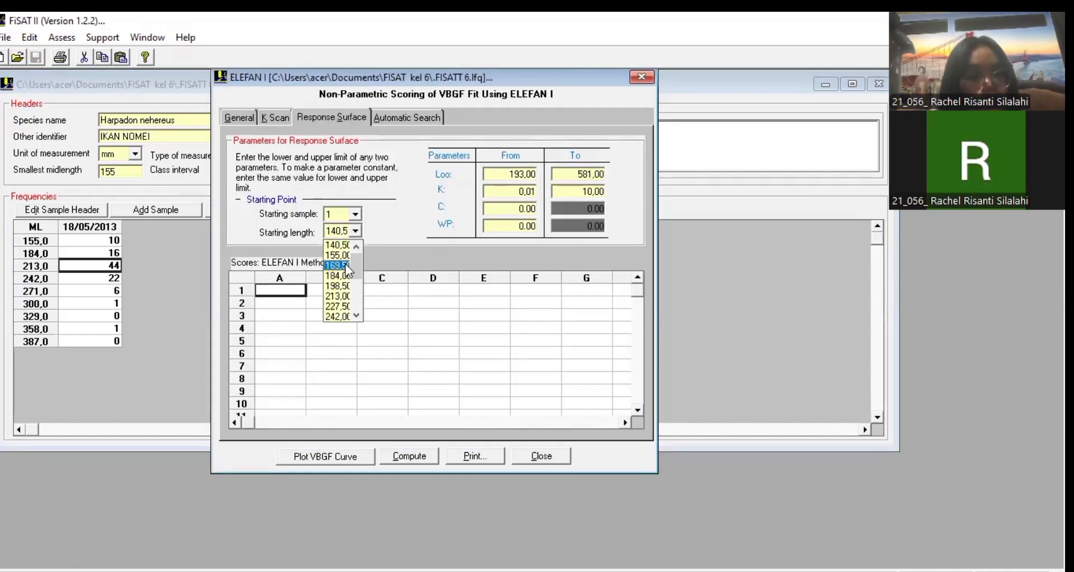
key("Up")
key("Down")
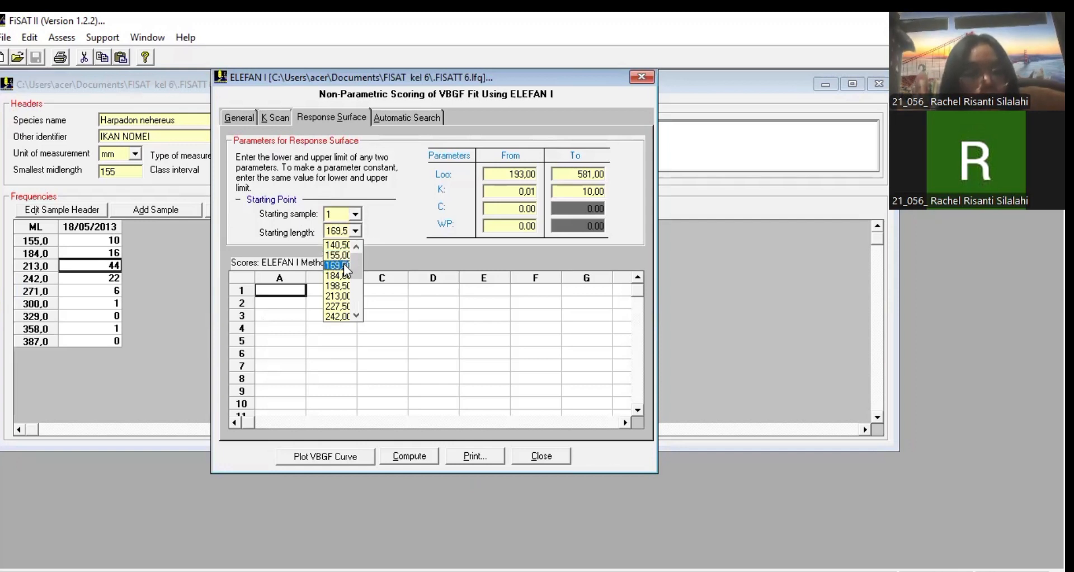
left_click(378, 227)
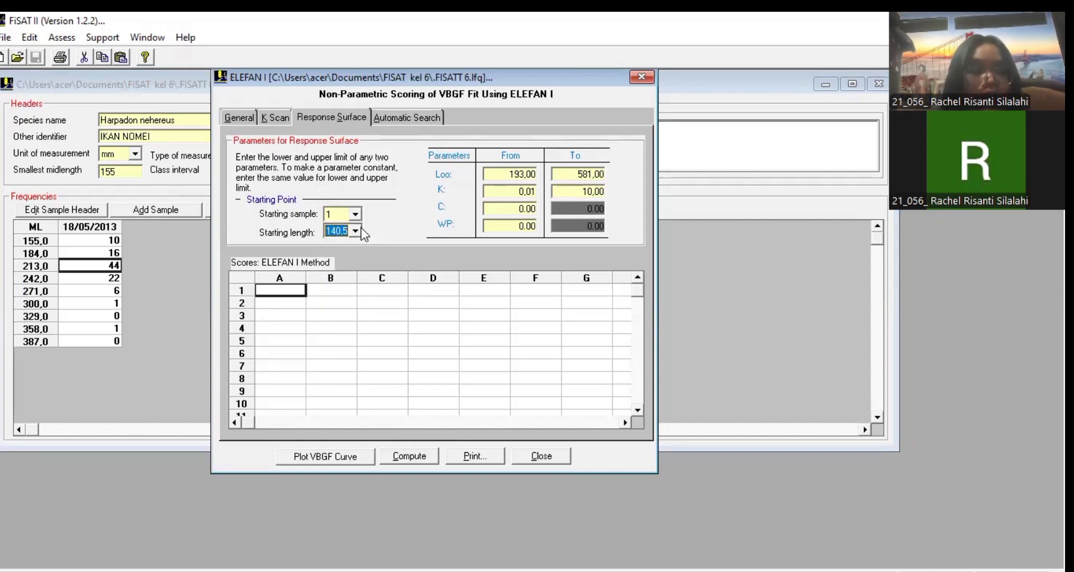
left_click(355, 231)
left_click(339, 263)
Set the lower limit of Loo for the response surface to 172,5
left_click(531, 175)
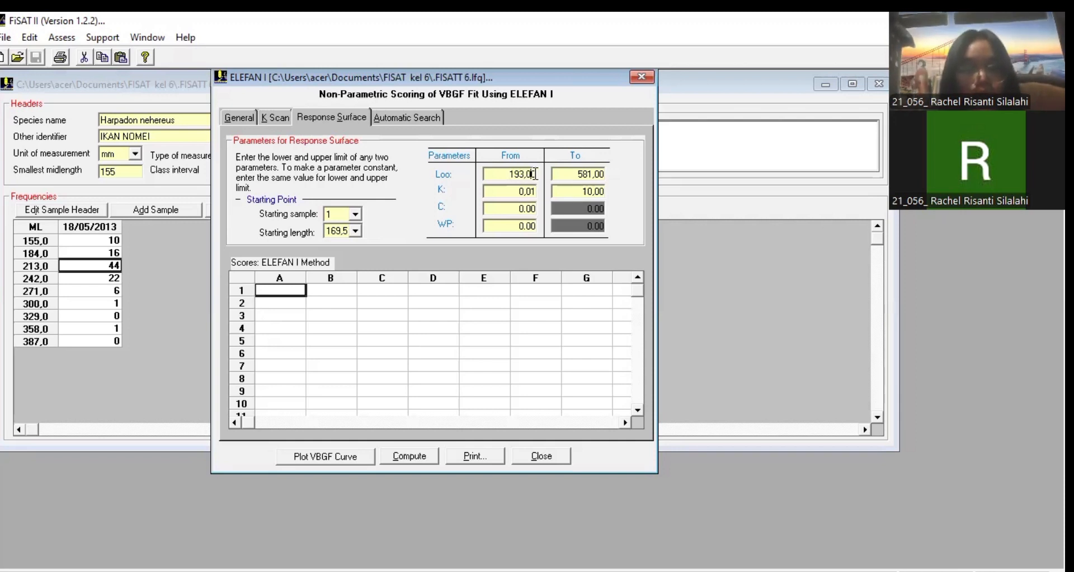
double_click(533, 174)
type("172,5")
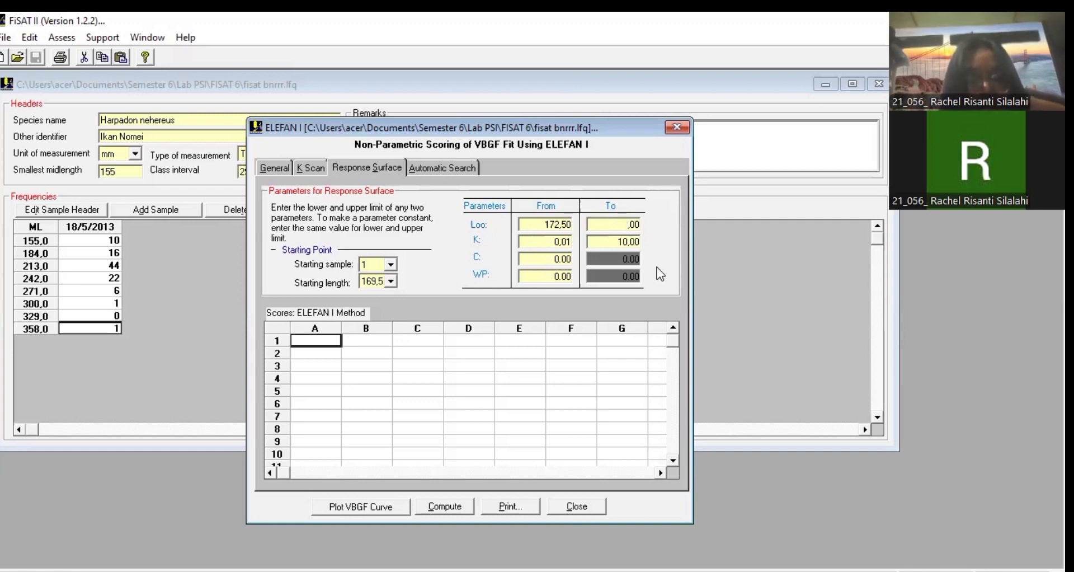
Compute the response surface with an upper Loo limit of 358 and select the score for Loo 218,88 and K 0,51
type("358")
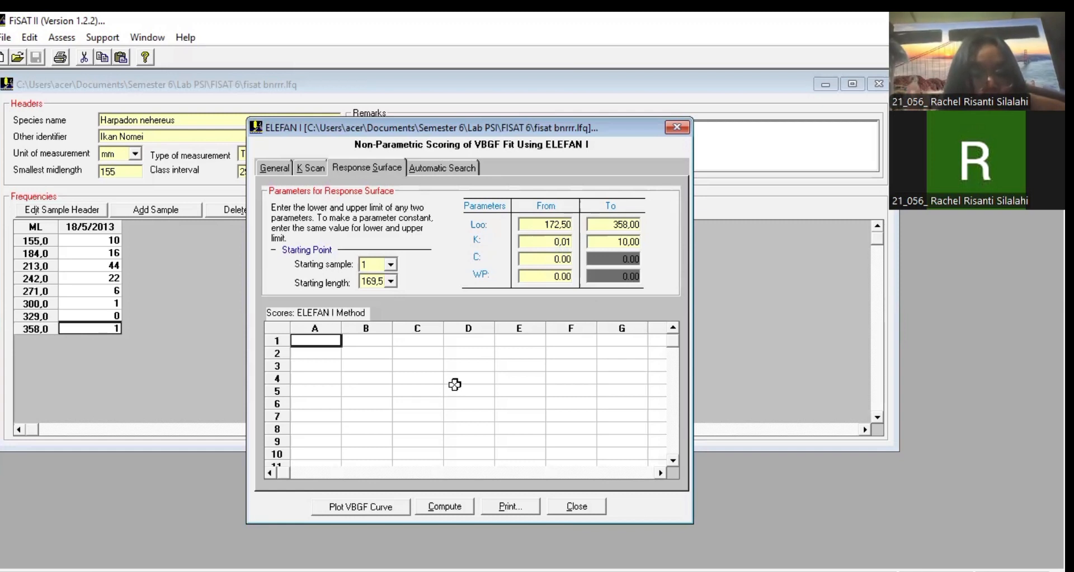
left_click(438, 504)
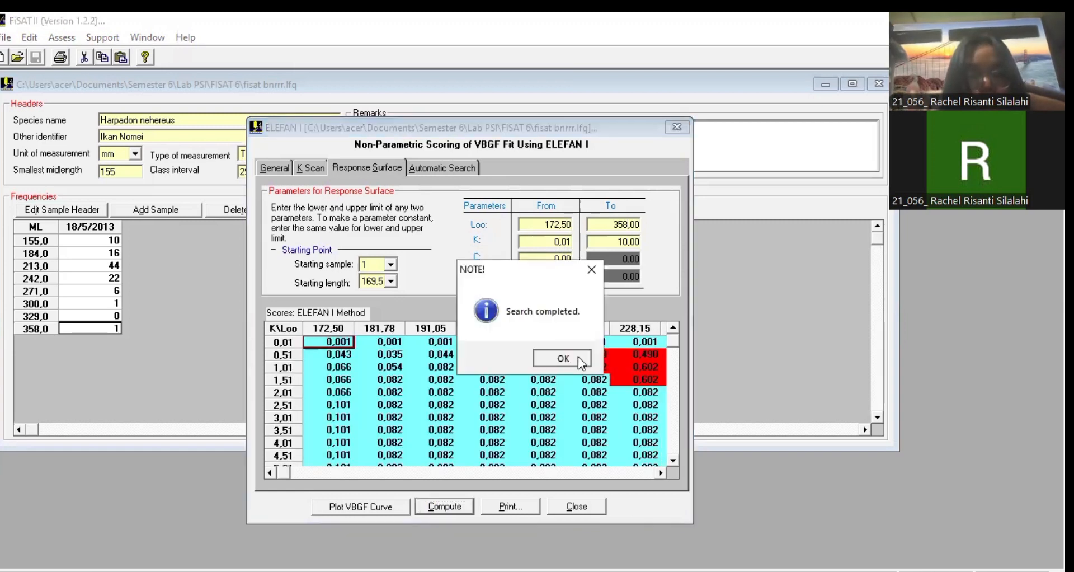
left_click(587, 357)
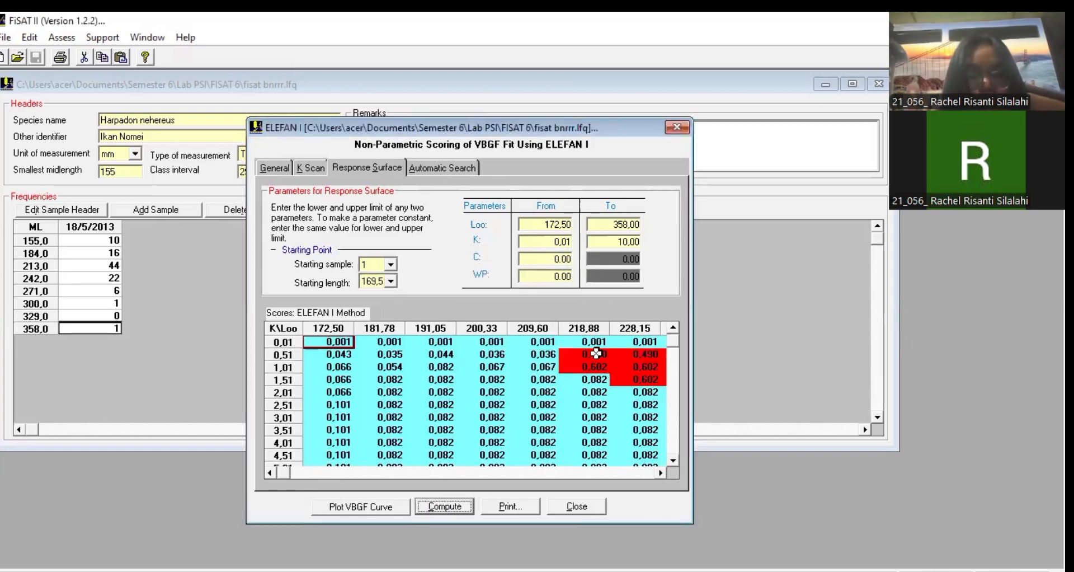
left_click(603, 354)
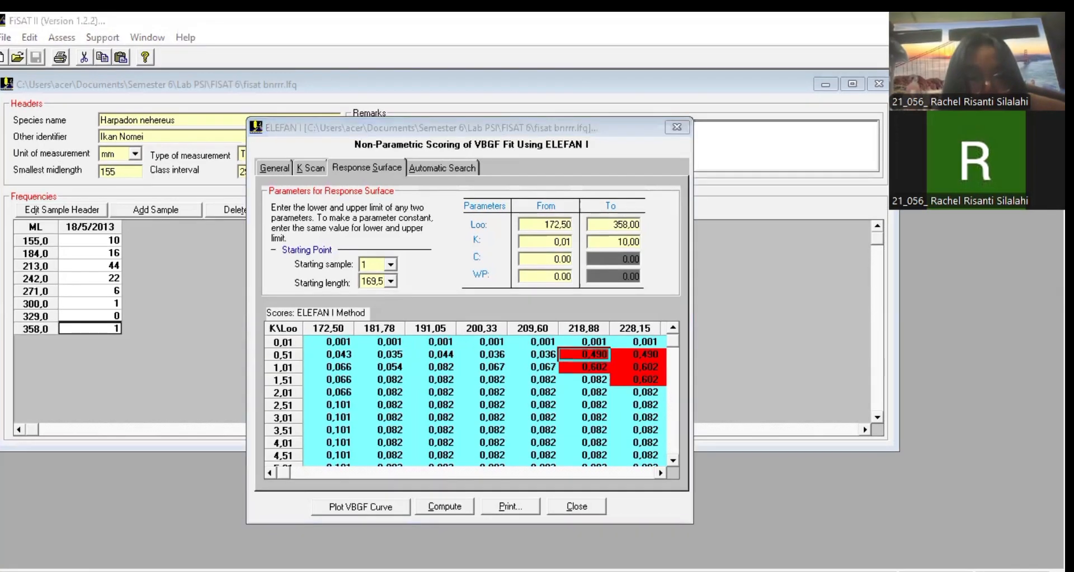
Switch to the Excel workbook and enter 218,88 as the Linf value in cell G2 of the Pola Pertumbuhan sheet
key("alt+Tab")
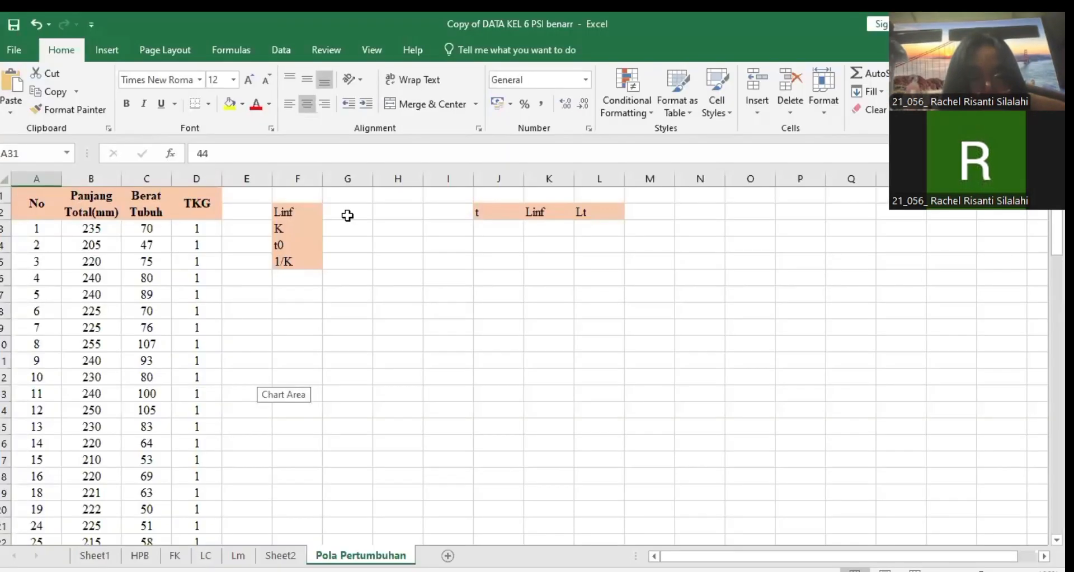
left_click(348, 216)
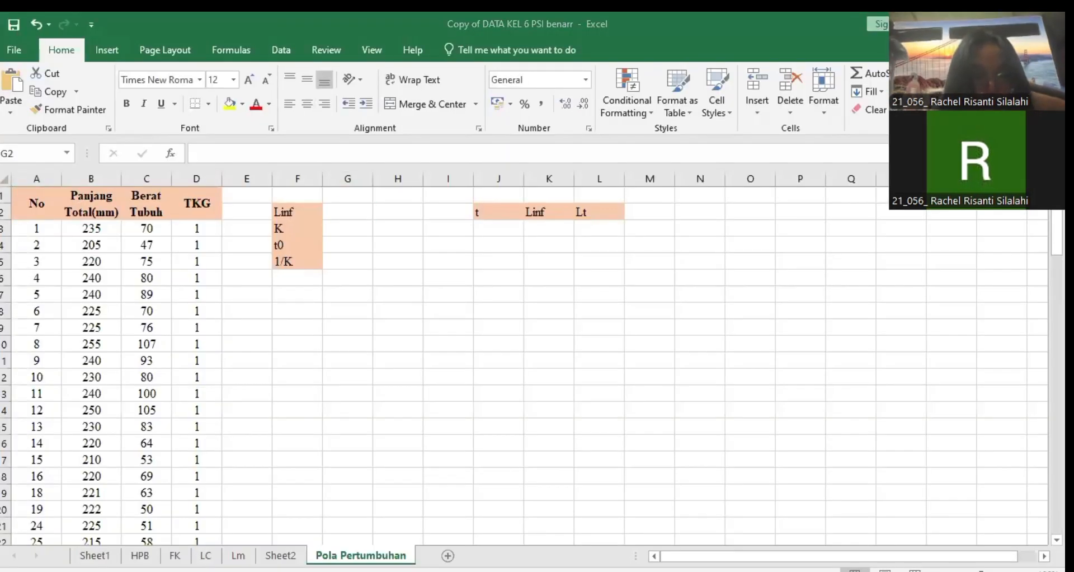
type("218")
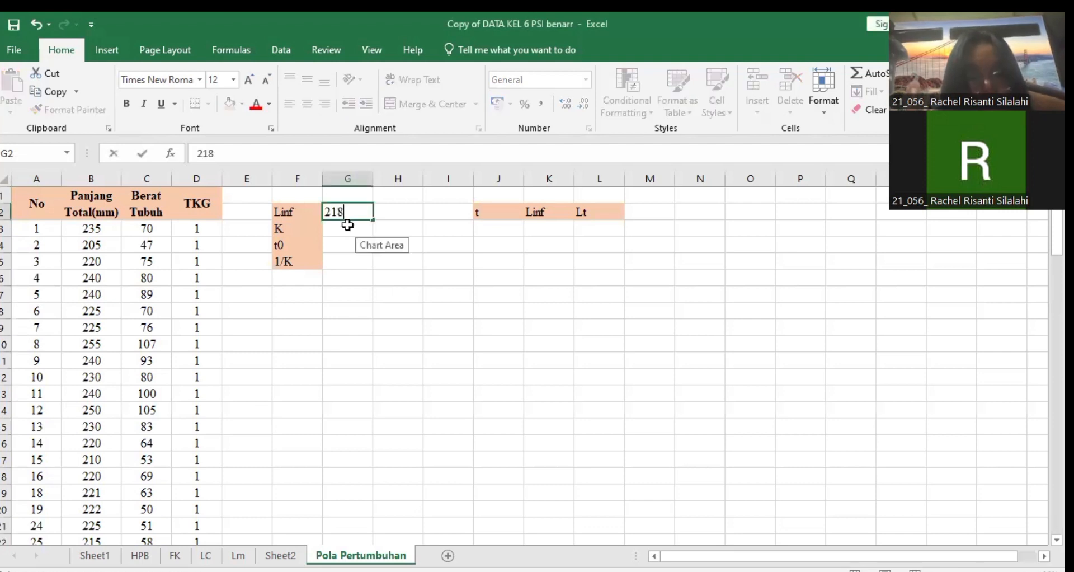
type(",88")
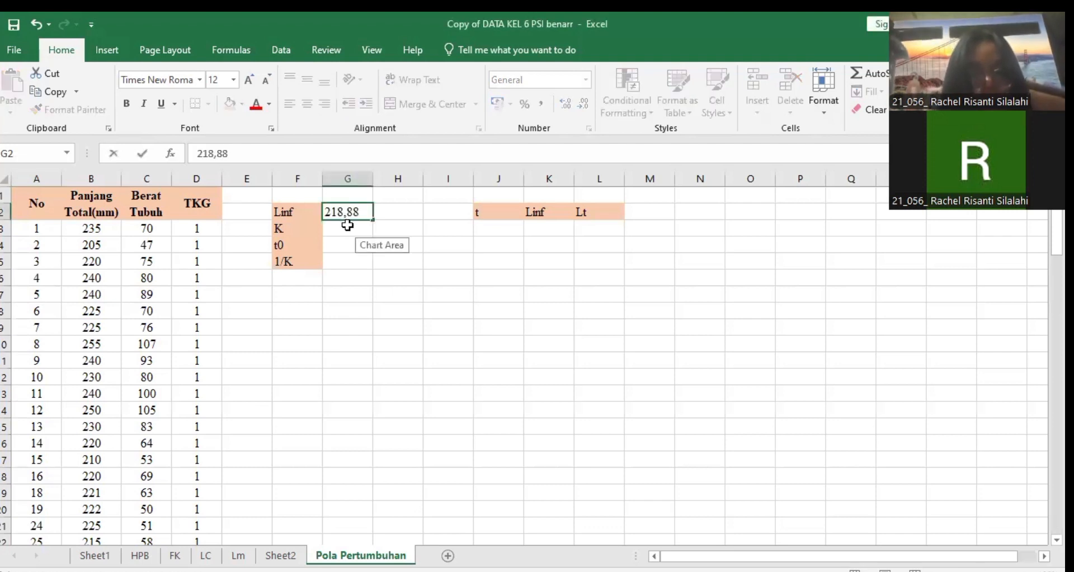
key("Return")
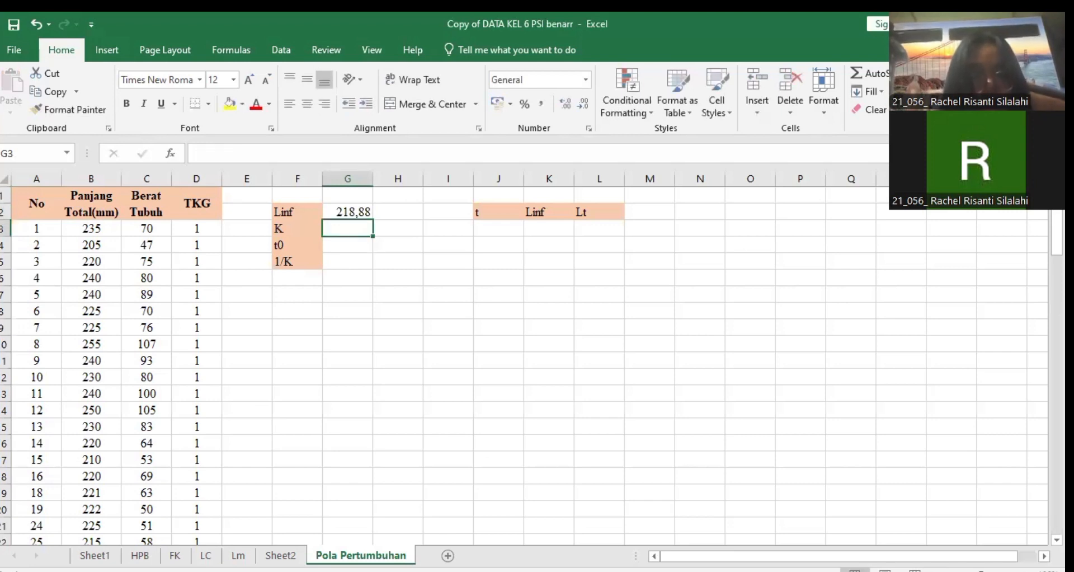
Enter 0,51 as the K value in cell G3
key("alt+Tab")
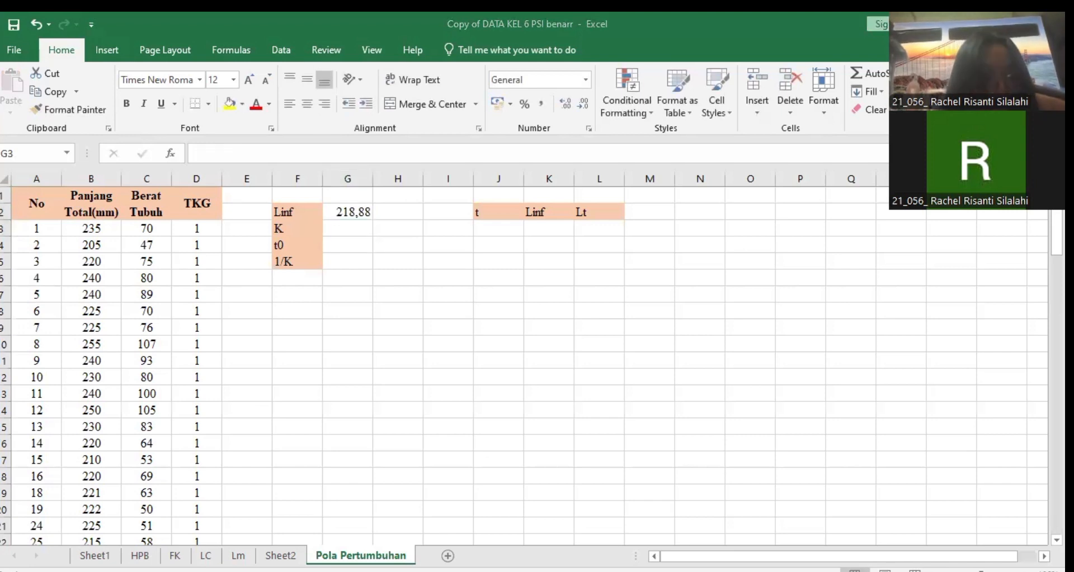
key("alt+Tab")
type("0")
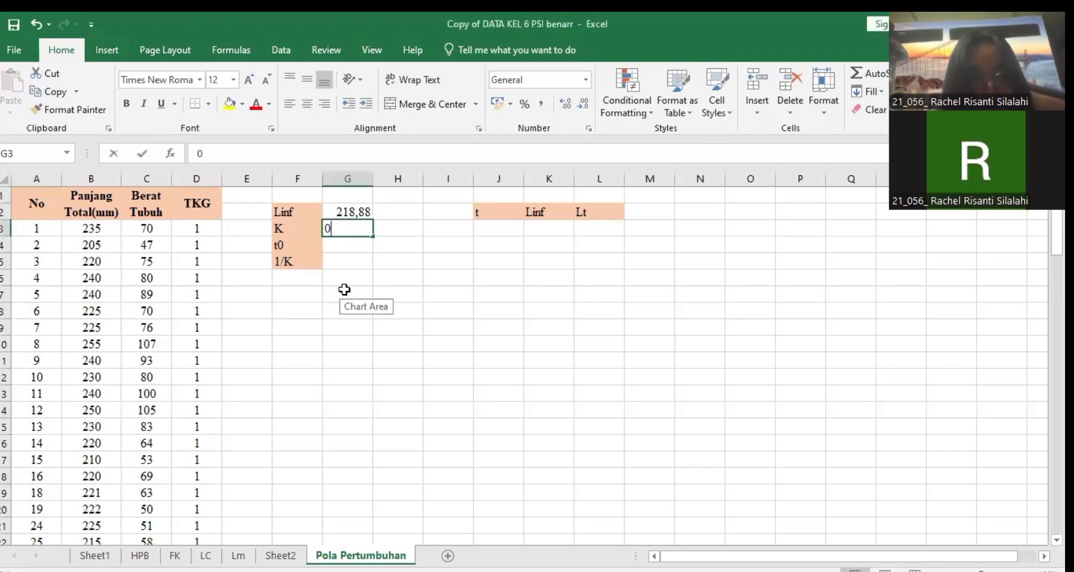
type(",51")
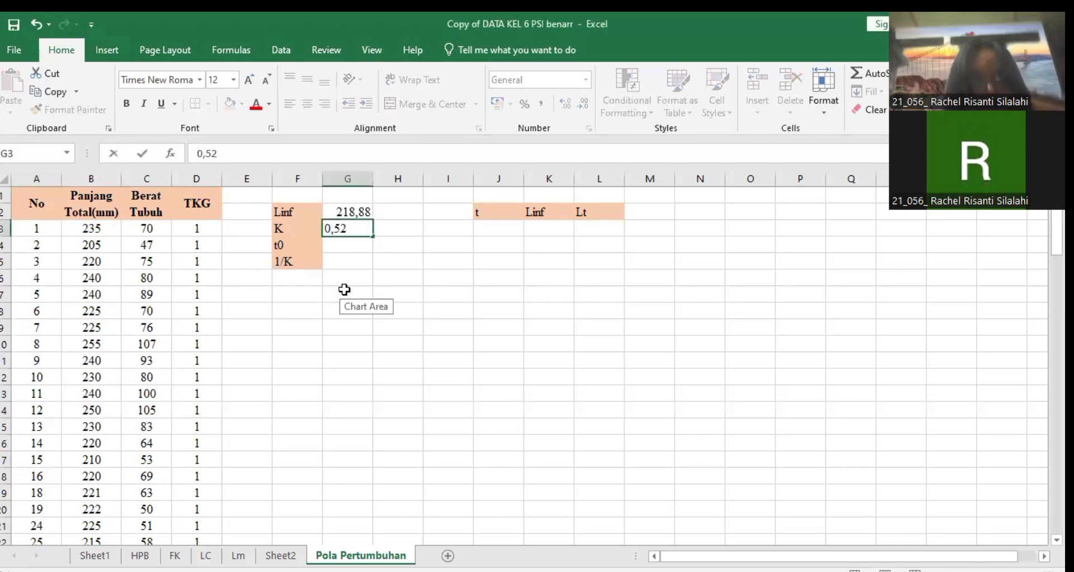
key("Return")
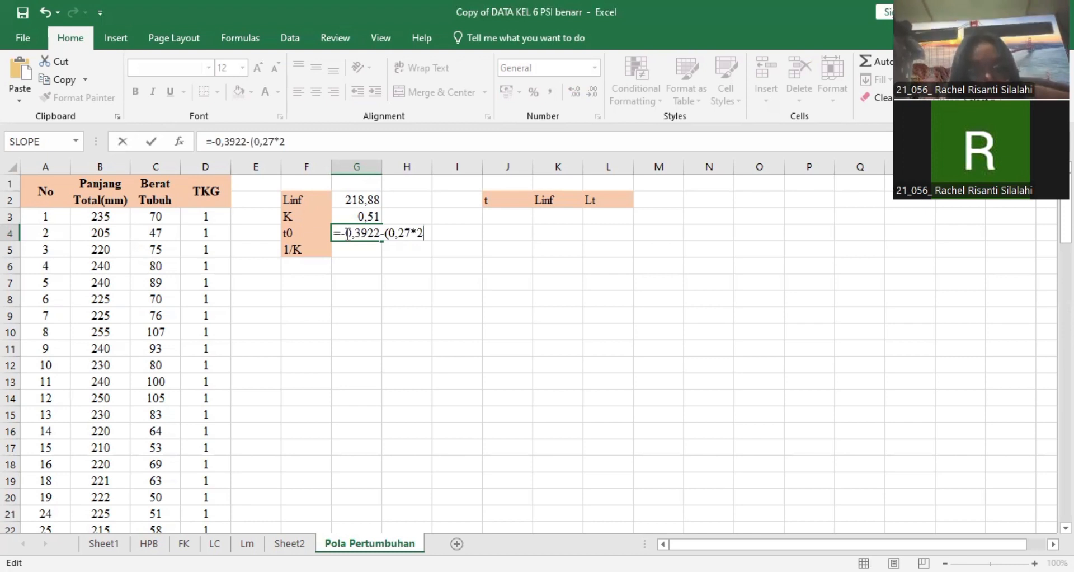
Correct the beginning of the t0 formula in cell G4 to =-0,3922-(0,2752*
key("Left")
key("BackSpace")
key("BackSpace")
key("Left")
key("Left")
key("Left")
key("Left")
key("Left")
key("Left")
key("Left")
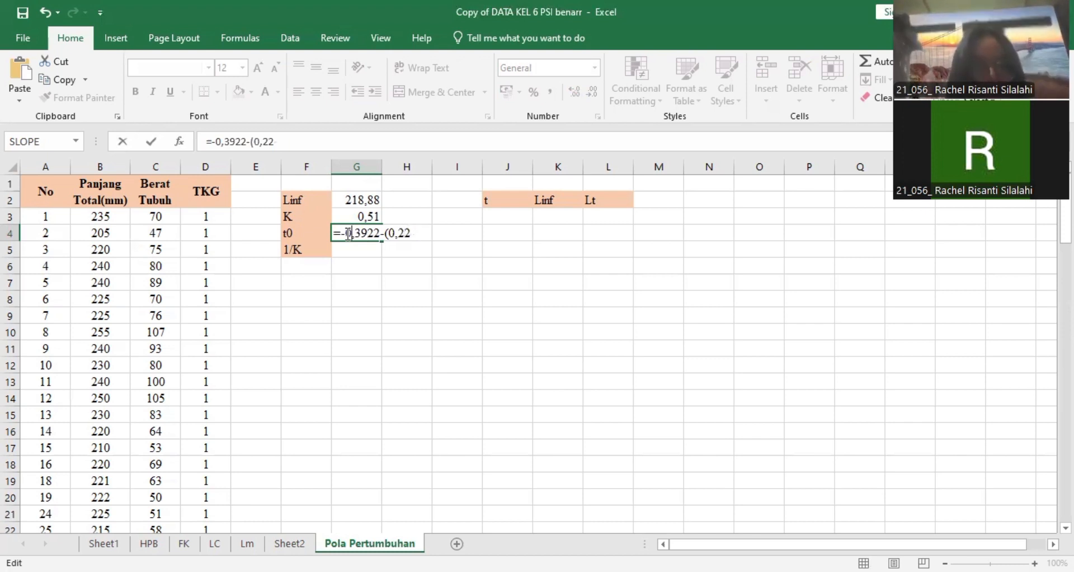
key("End")
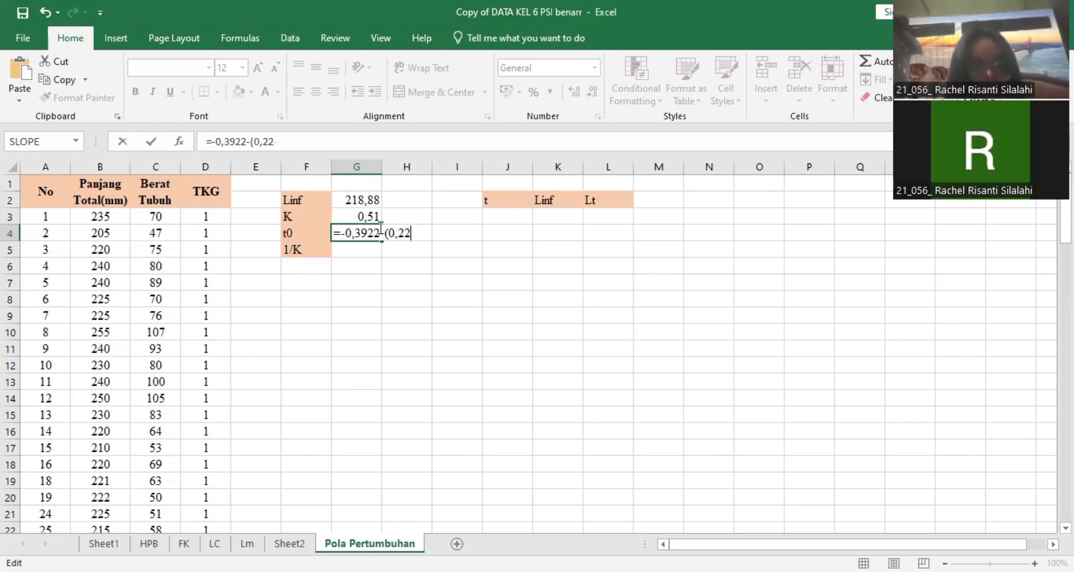
key("BackSpace")
type("7")
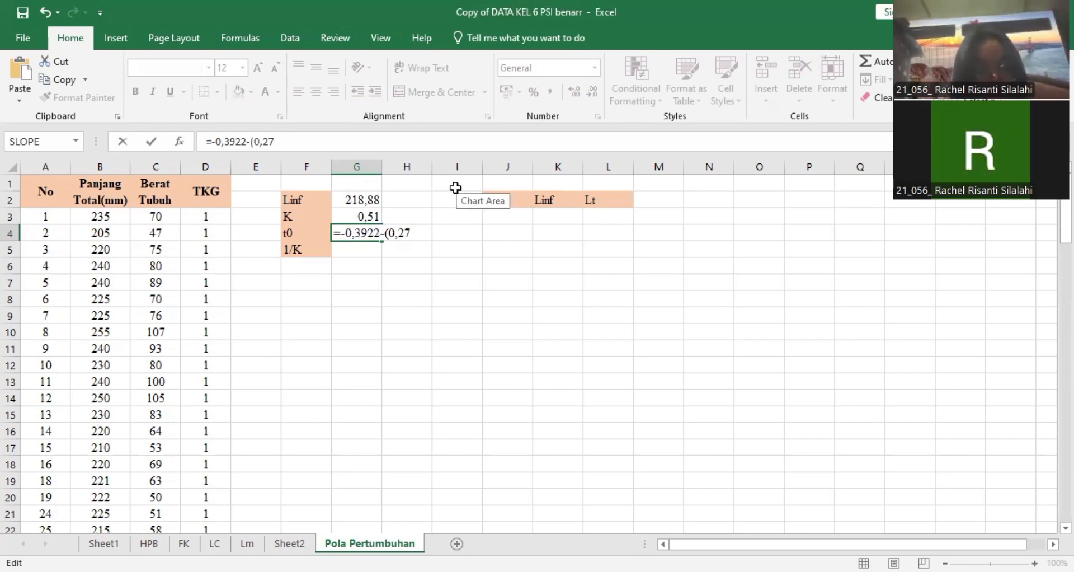
type("52")
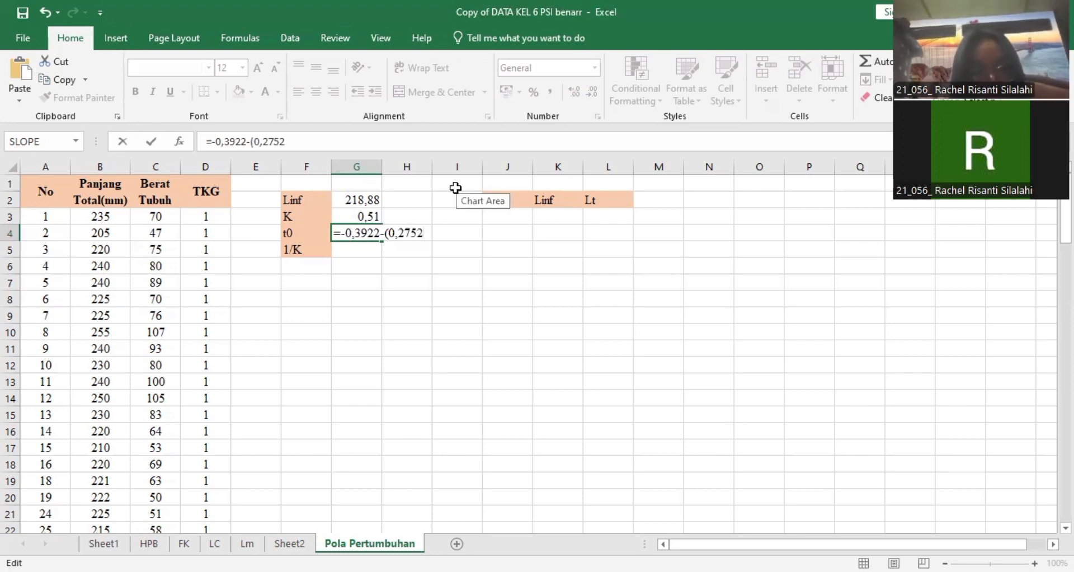
type("*")
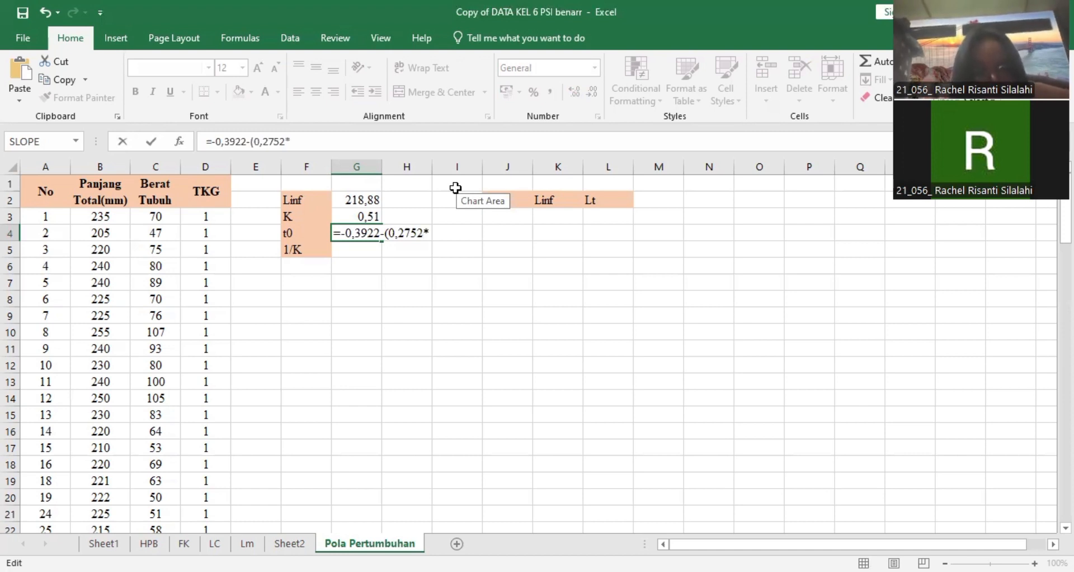
Complete the t0 formula in cell G4 as =-0,3922-(0,2752*LOG(G2))-(1,038*LOG(G3))
type("LO")
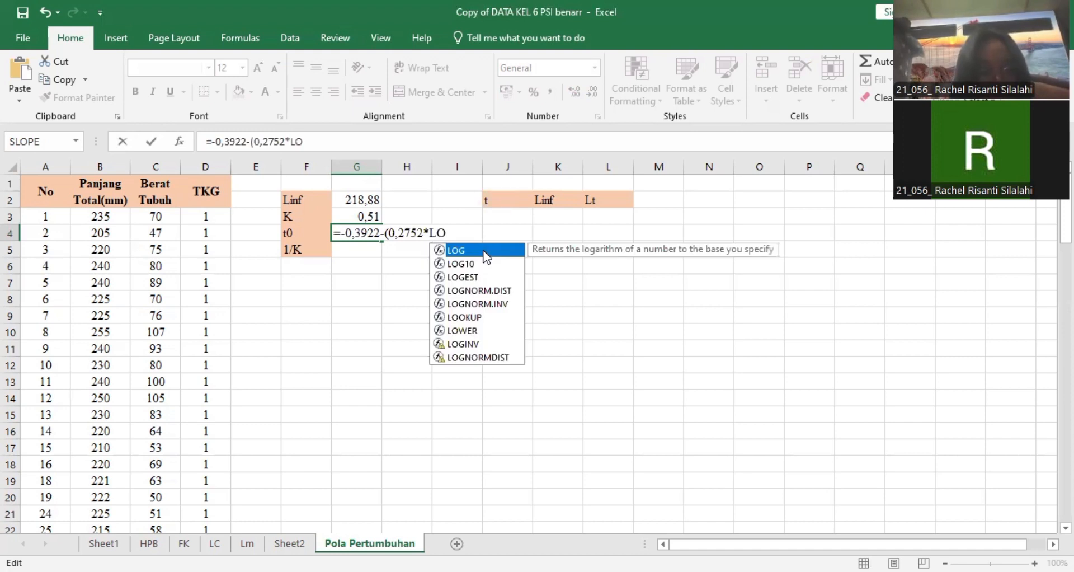
type("G(")
left_click(366, 200)
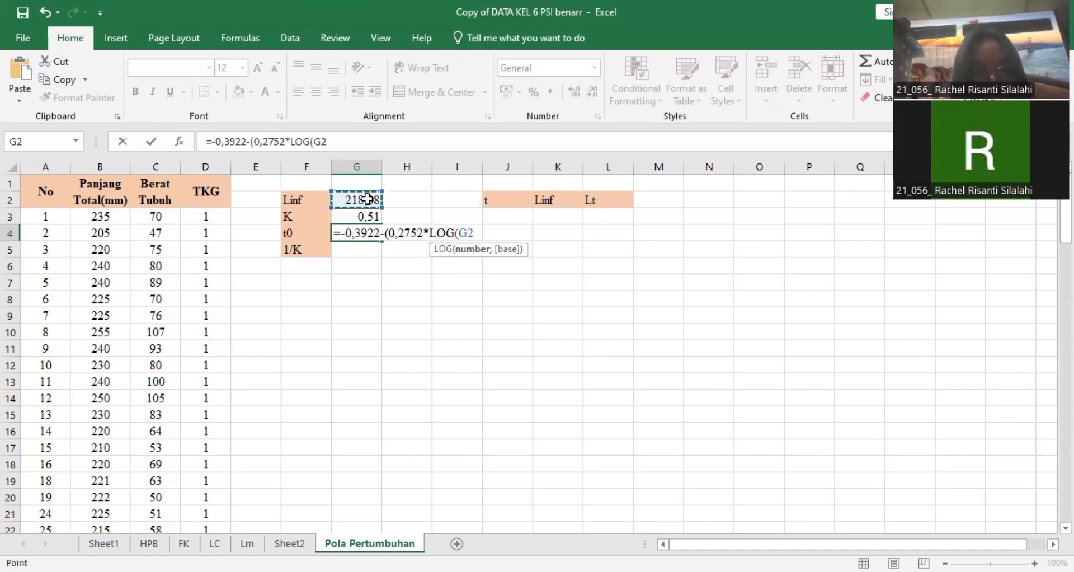
type("))-(1,038*LOG(G3")
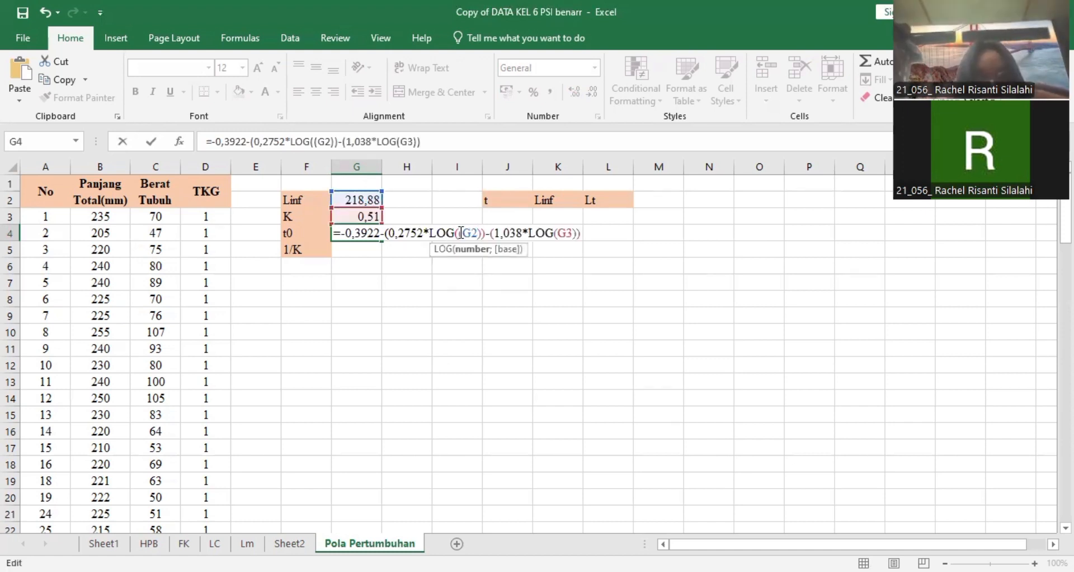
key("BackSpace")
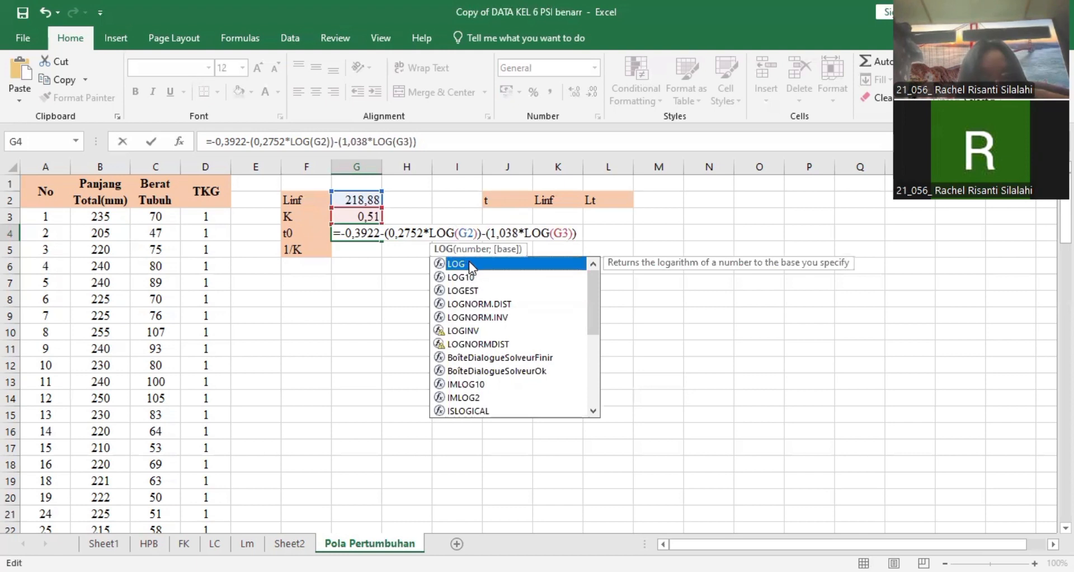
left_click(502, 232)
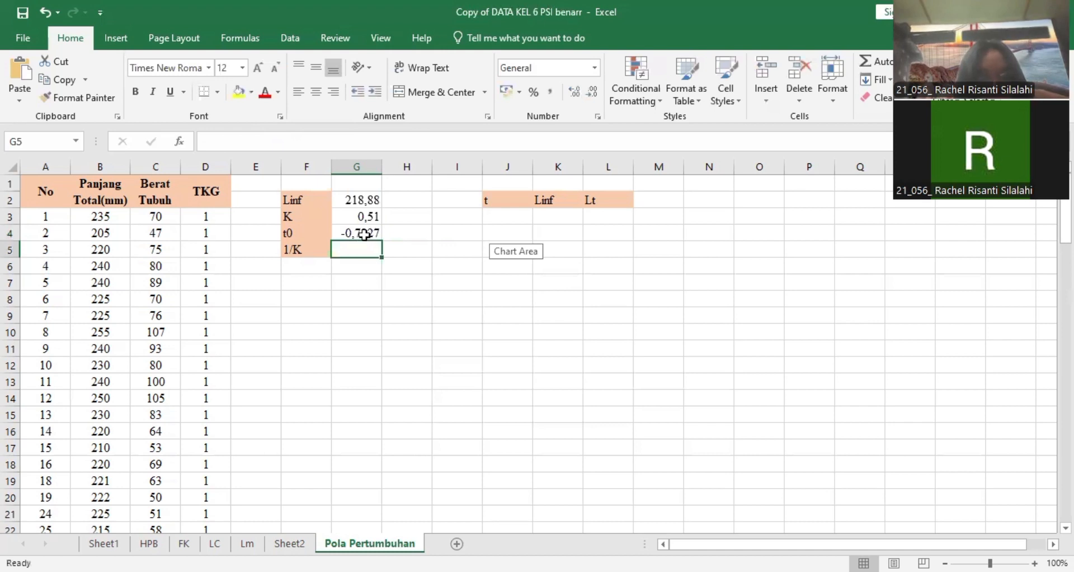
key("Left")
key("Left")
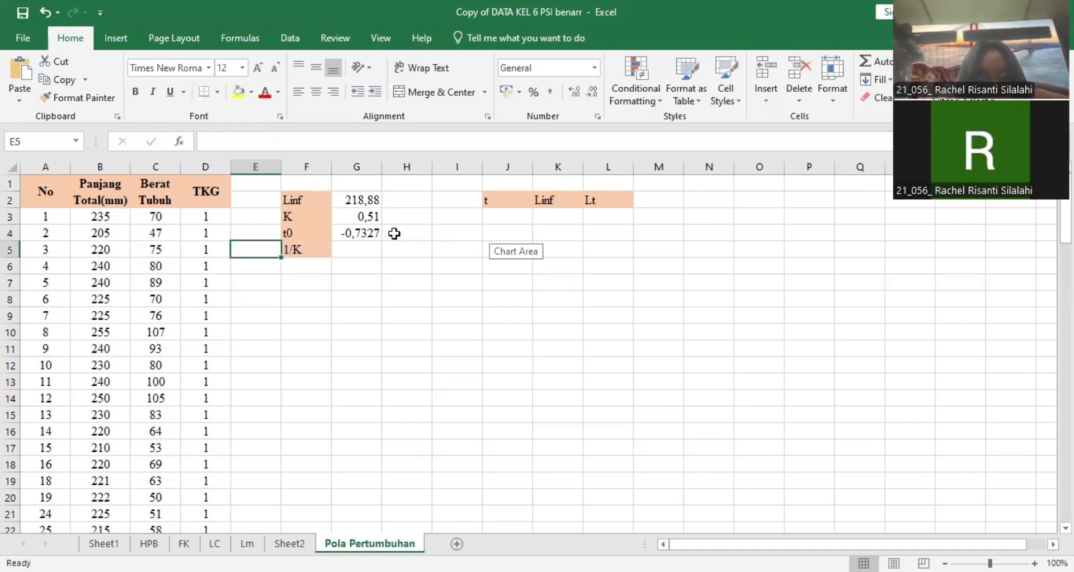
key("Left")
key("Right")
key("Right")
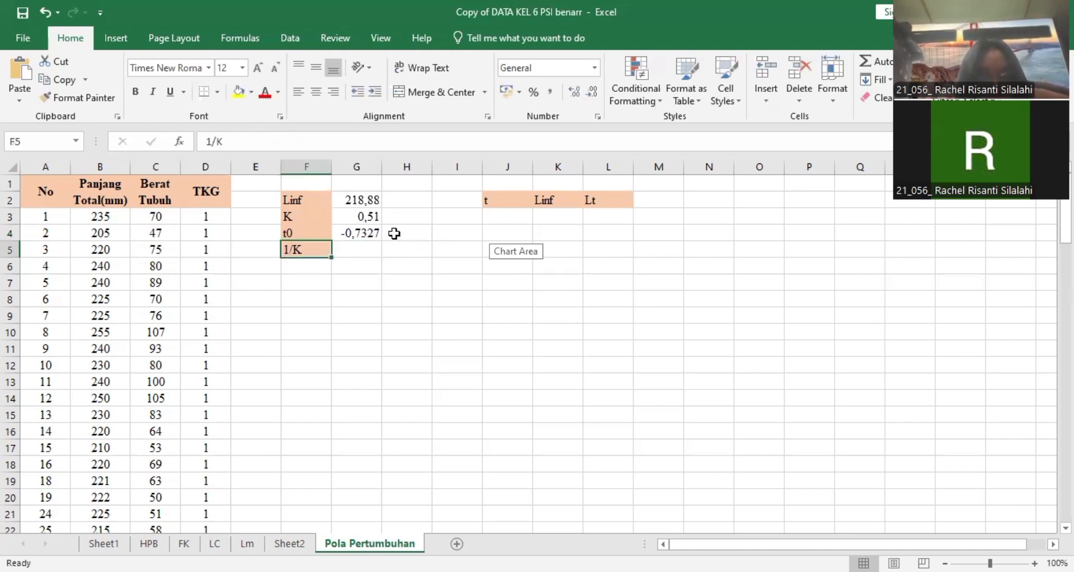
key("Right")
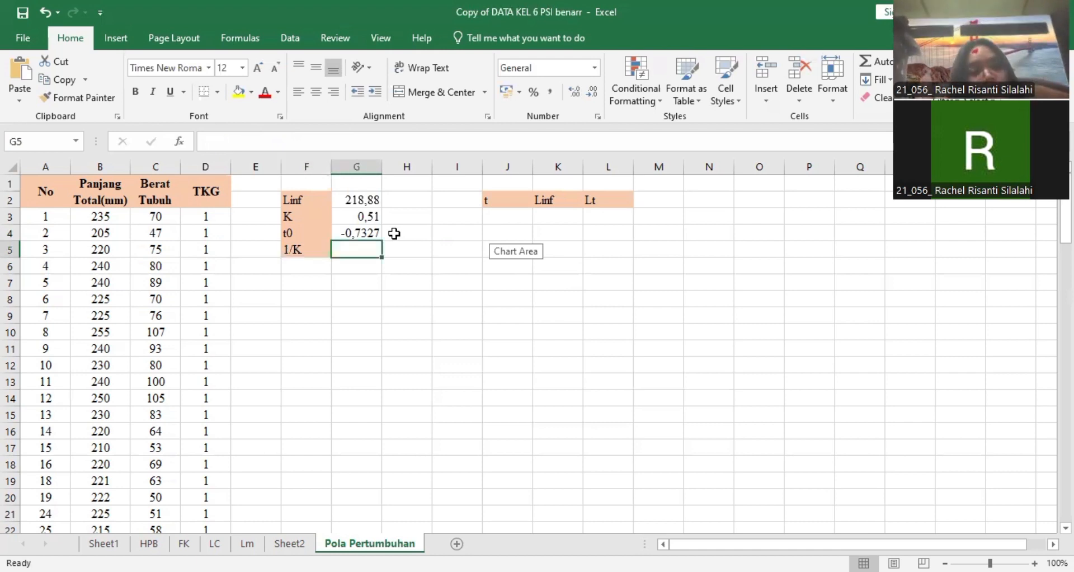
Convert the logarithmic t0 result to its actual value in cell H4 with the formula =-(10^G4)
left_click(395, 233)
type("=")
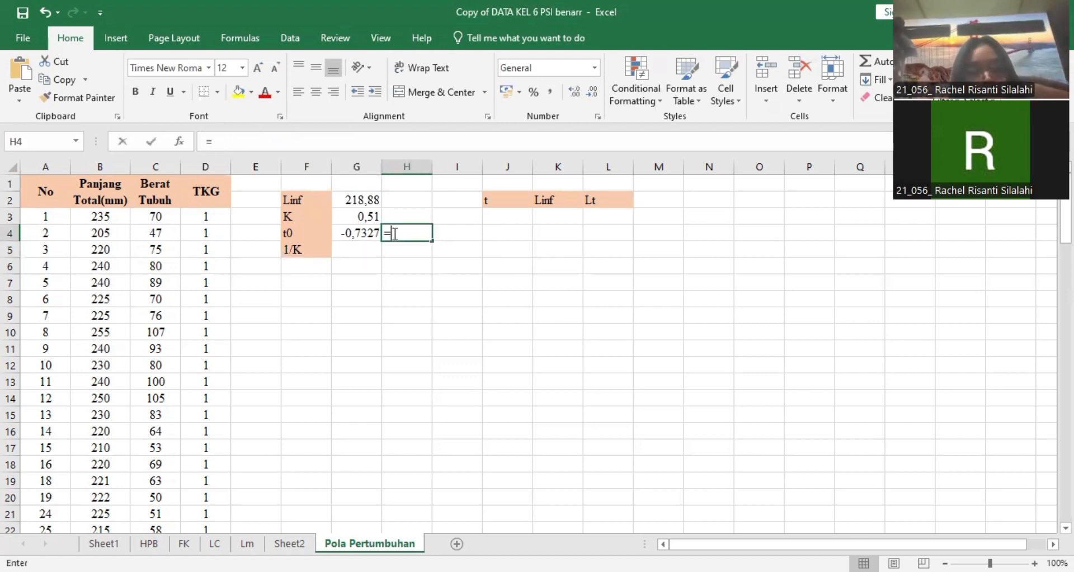
type("-")
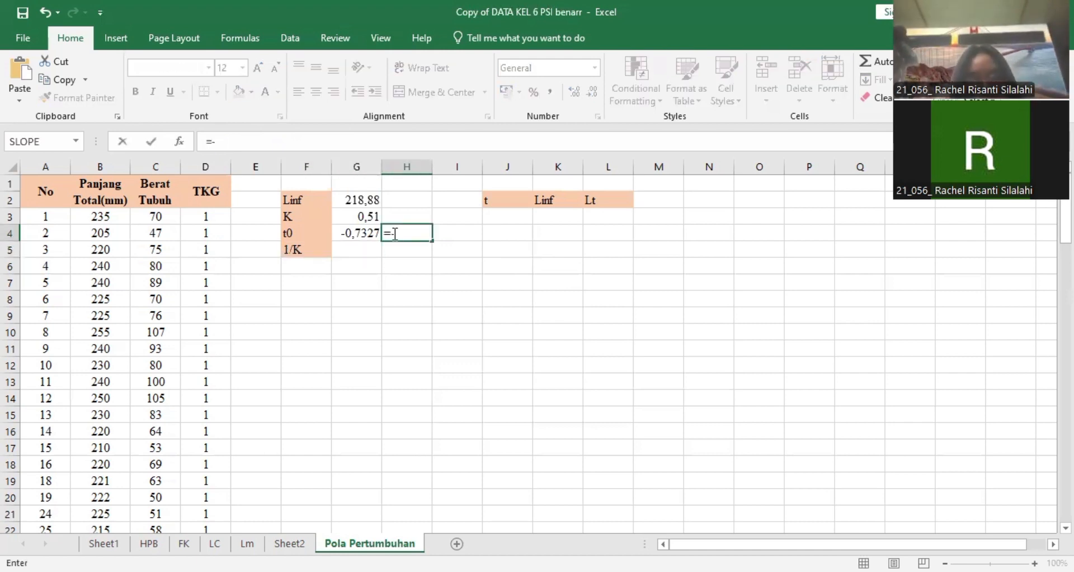
type("(1")
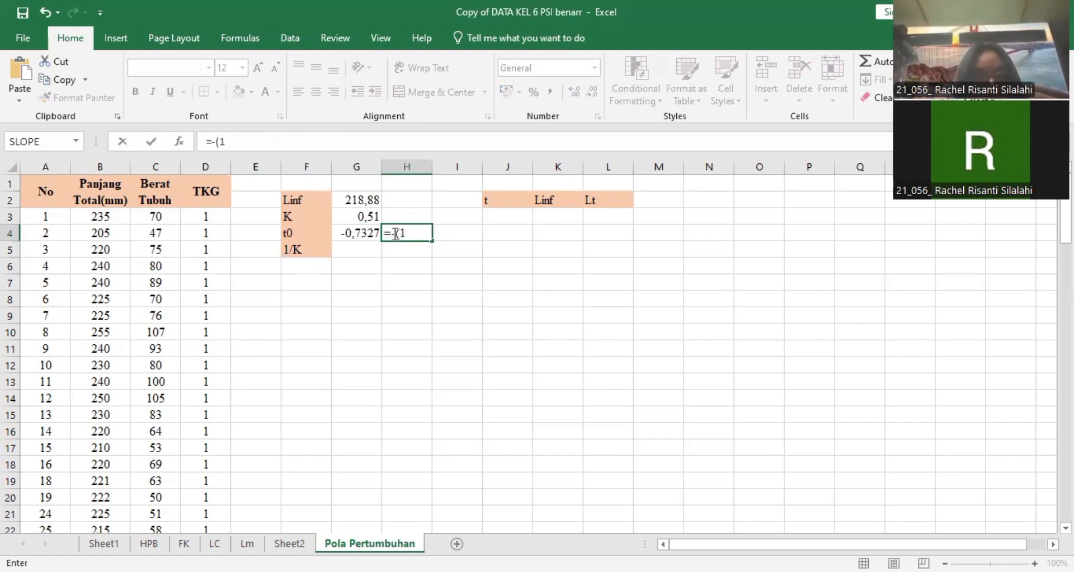
type("0")
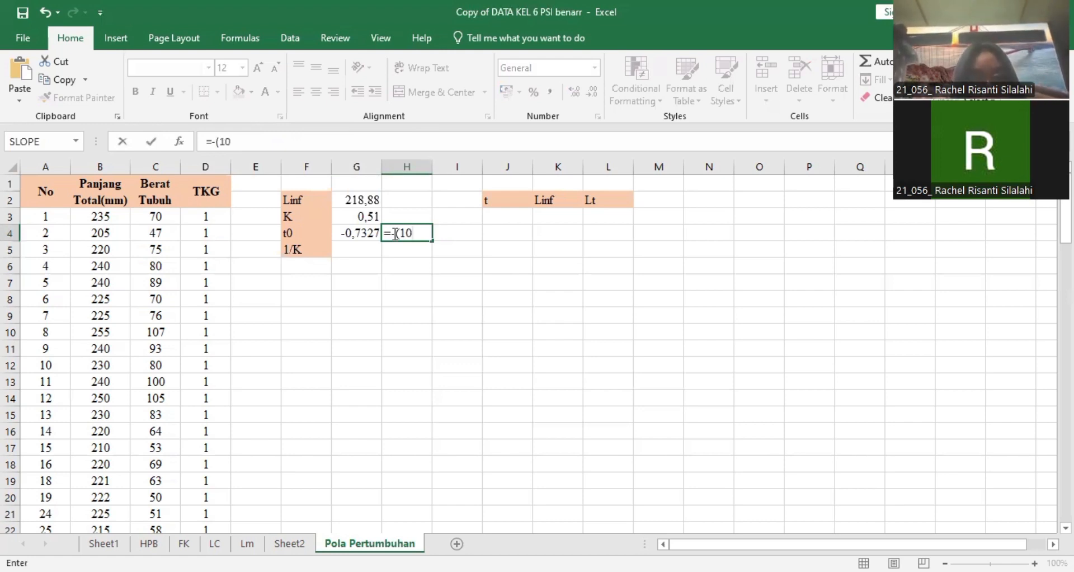
type("^")
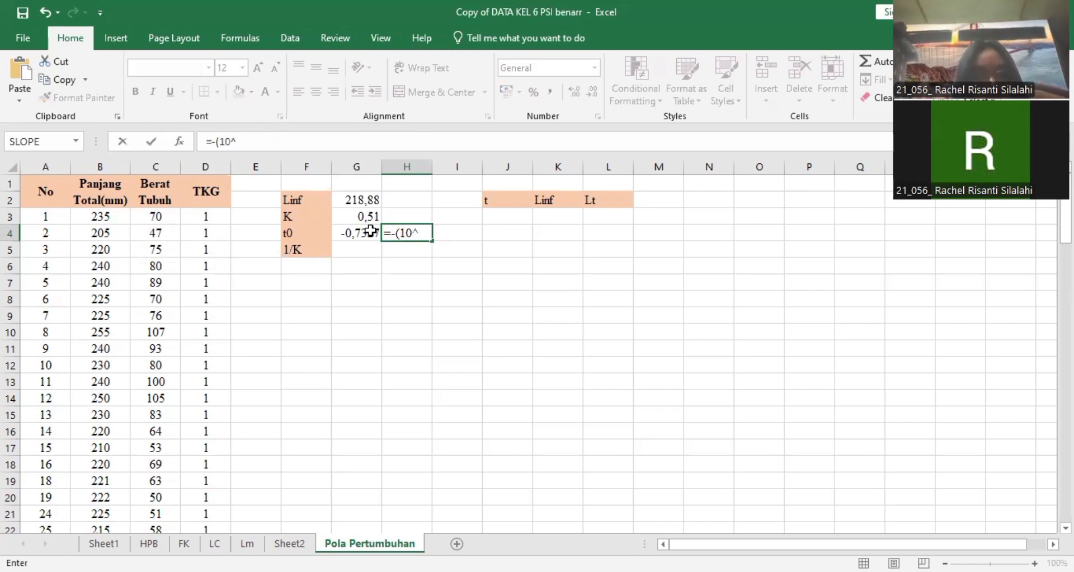
left_click(371, 231)
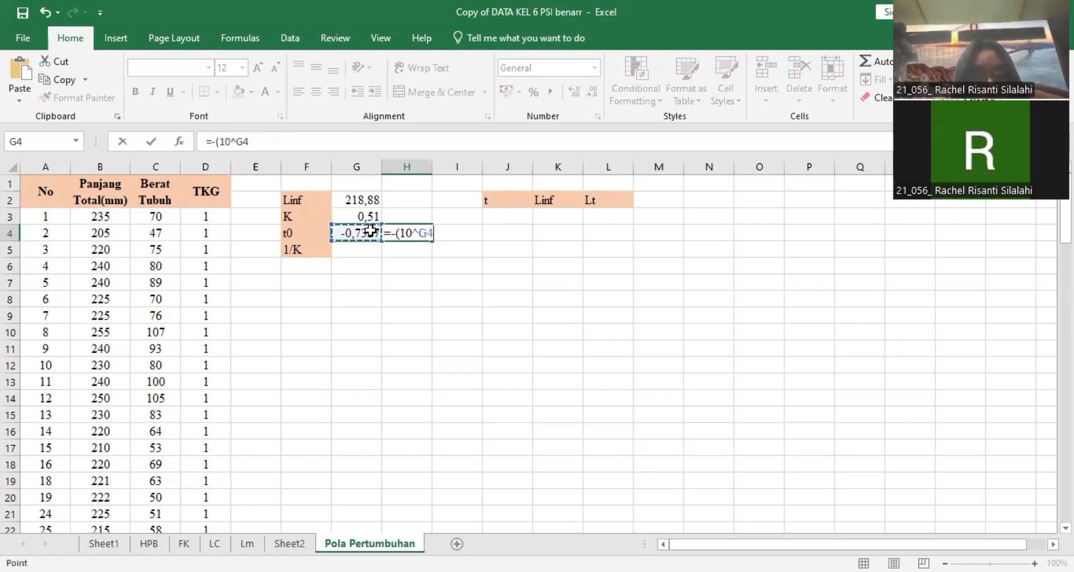
type(")")
key("Return")
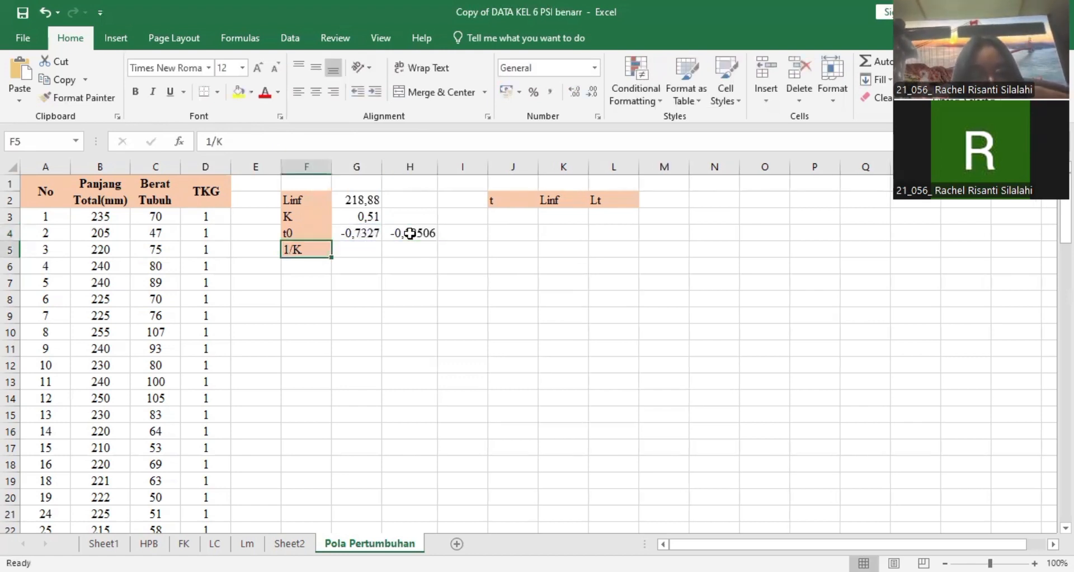
left_click(410, 234)
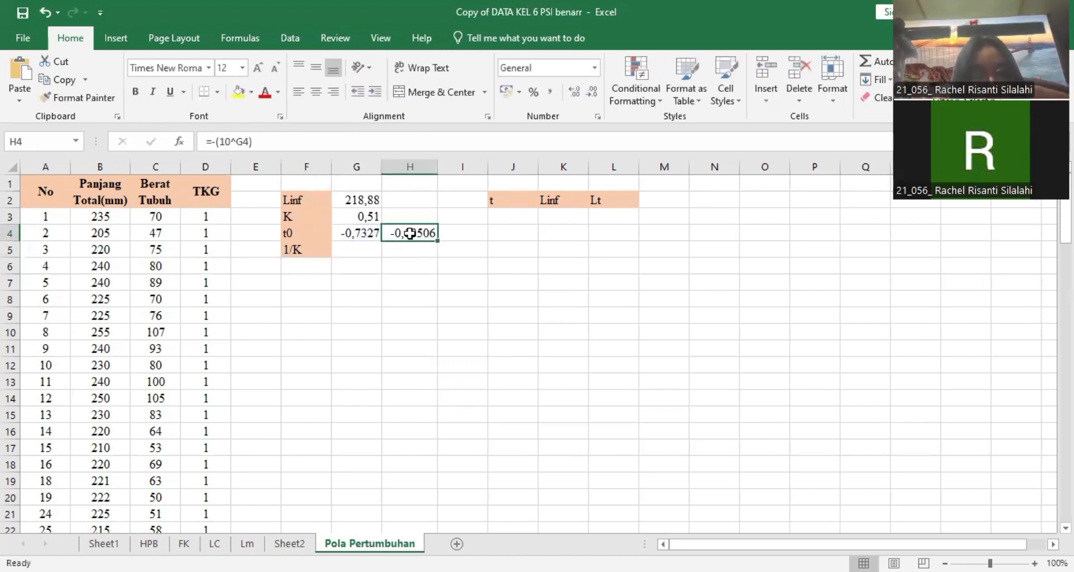
left_click(358, 252)
key("Left")
key("Left")
type("=")
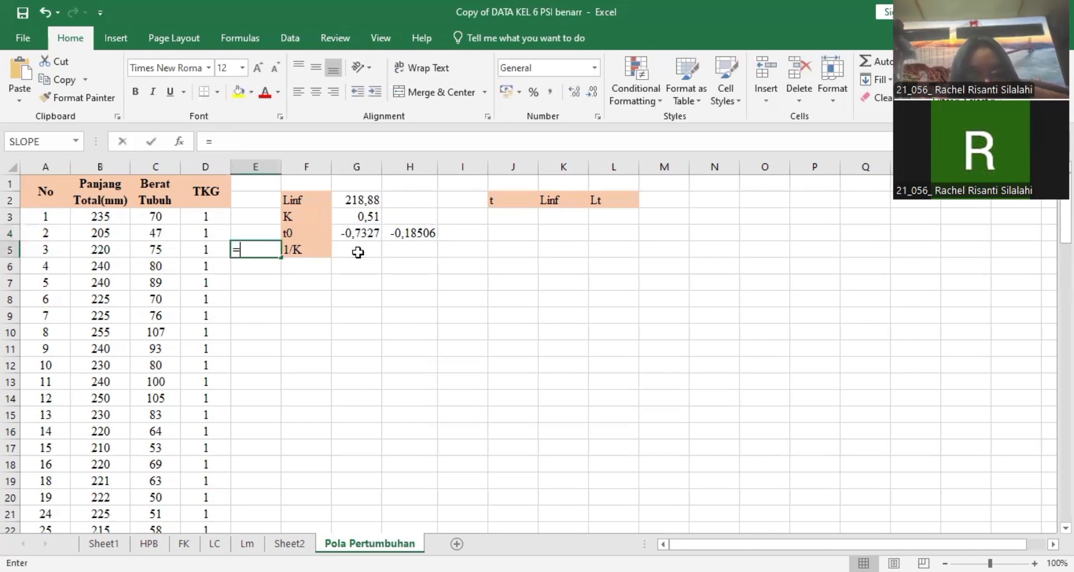
key("Escape")
Calculate 1/K in cell G5 with the formula =1/G3
left_click(358, 252)
type("=1/")
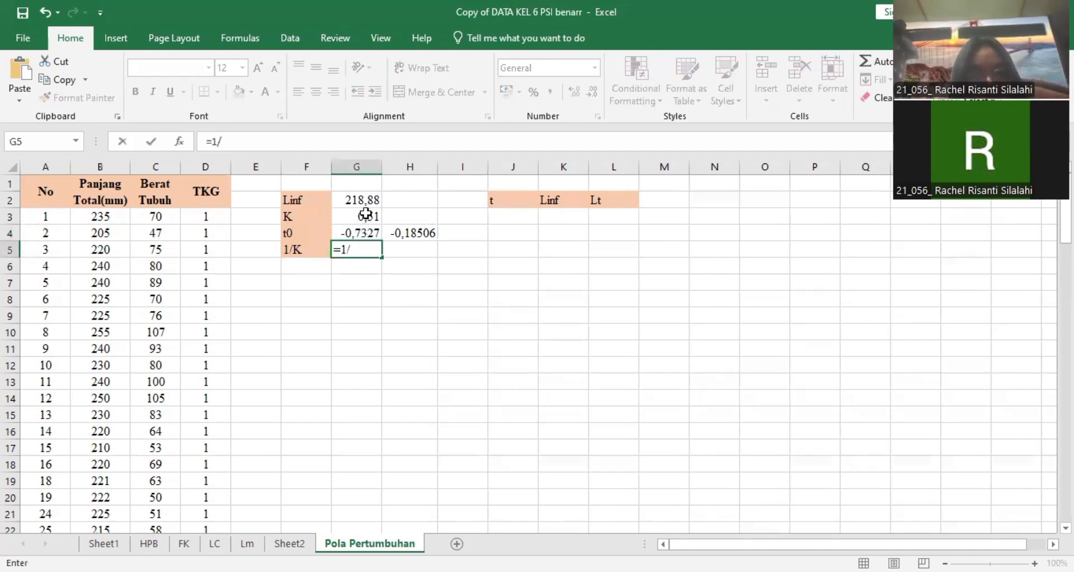
left_click(365, 215)
key("Return")
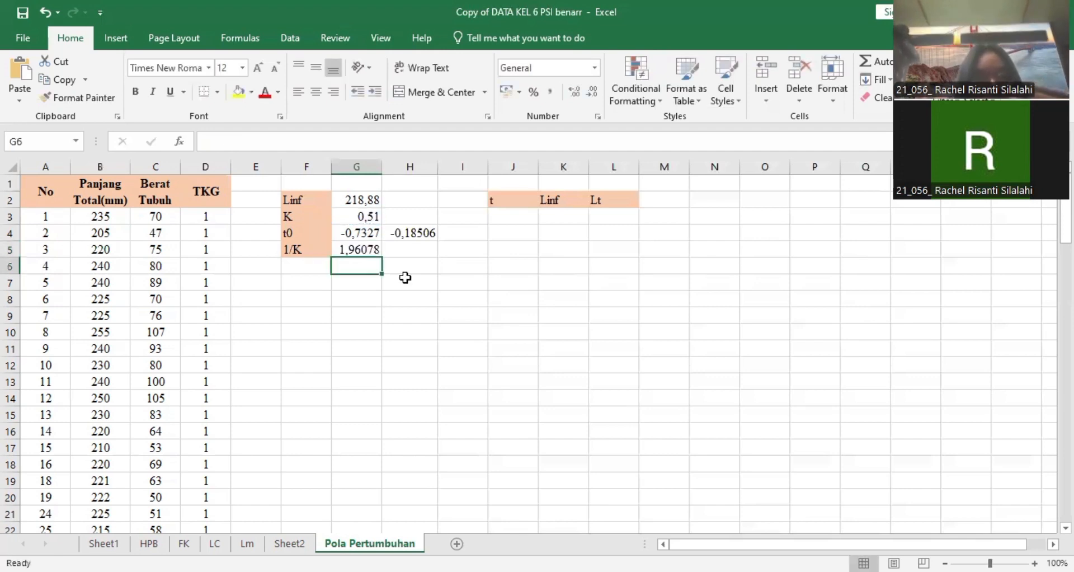
key("Home")
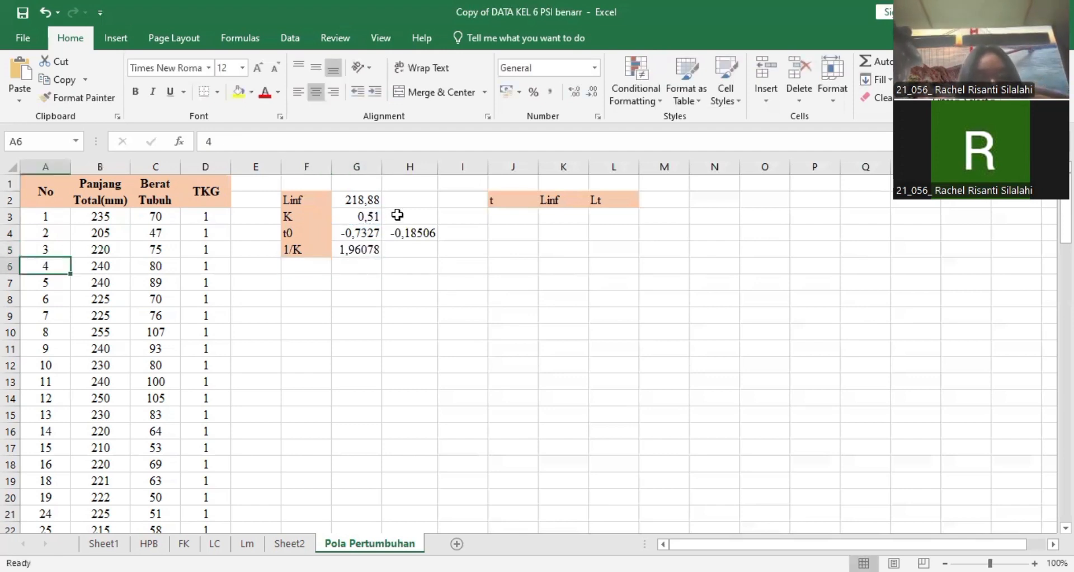
left_click(426, 232)
key("Return")
key("Home")
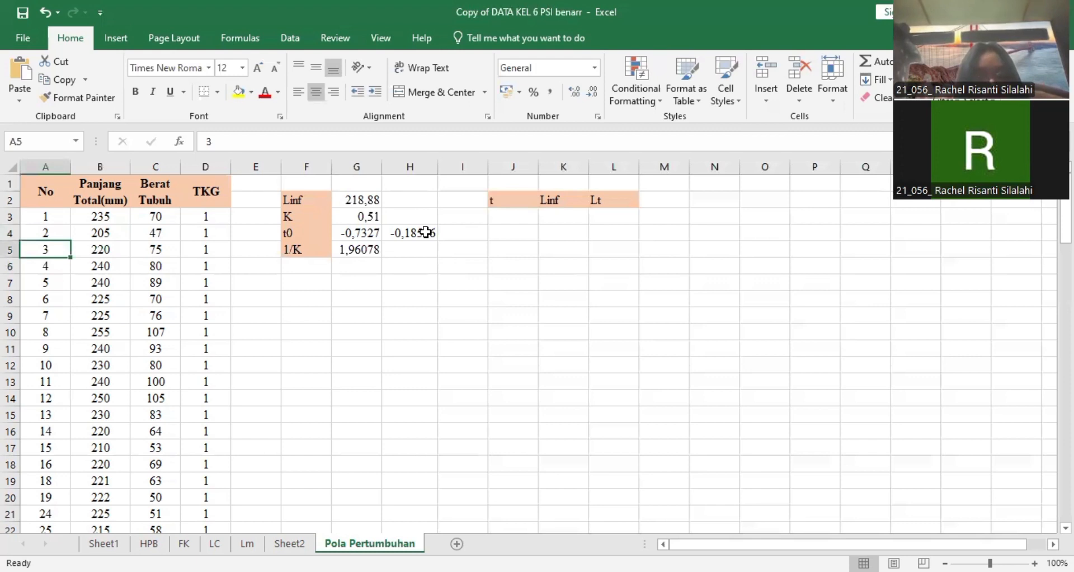
key("Right")
key("Right")
key("Right")
Copy the converted t0 from cell H4 into J3 as a plain value under the t heading
left_click(427, 232)
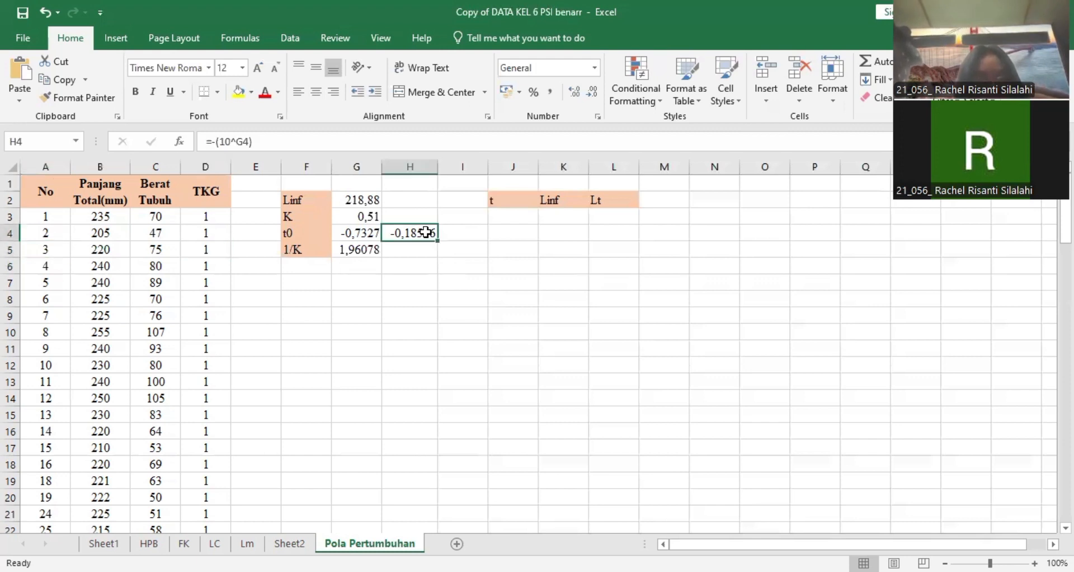
key("ctrl+c")
left_click(514, 213)
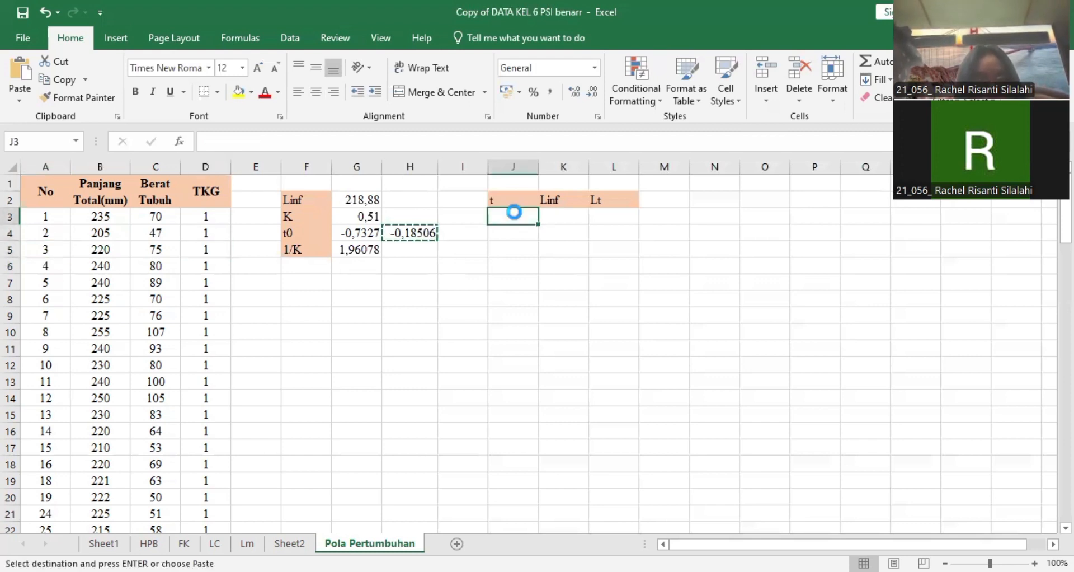
key("ctrl+v")
key("Left")
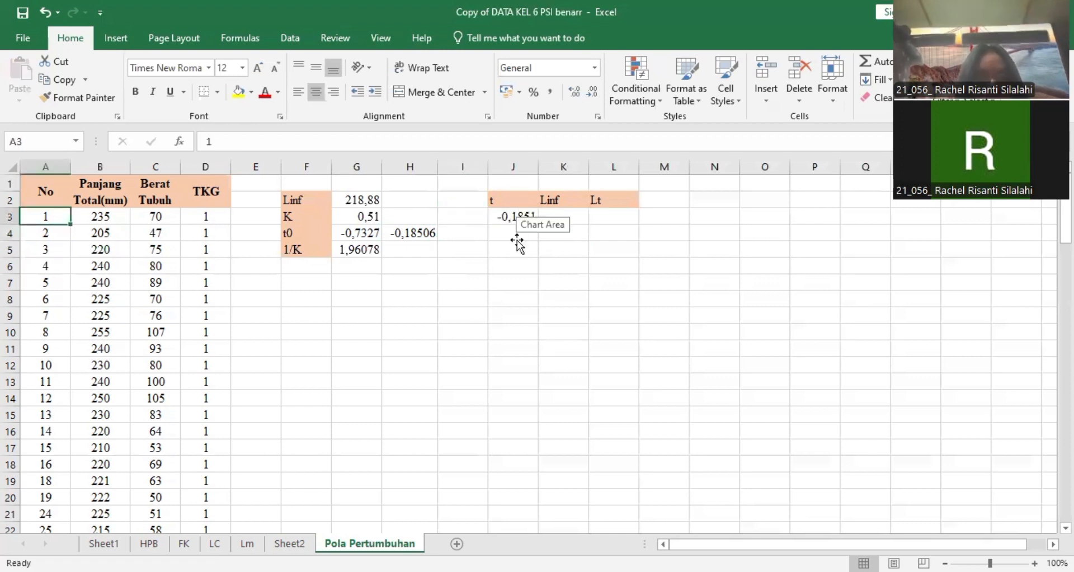
left_click(459, 235)
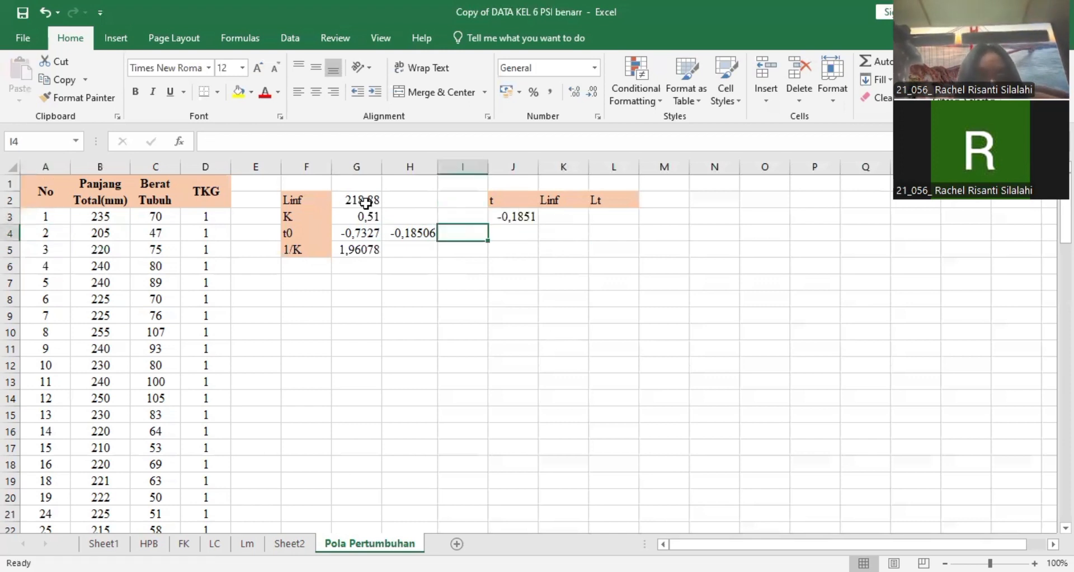
key("Home")
key("ctrl+Home")
key("ctrl+c")
left_click(384, 200)
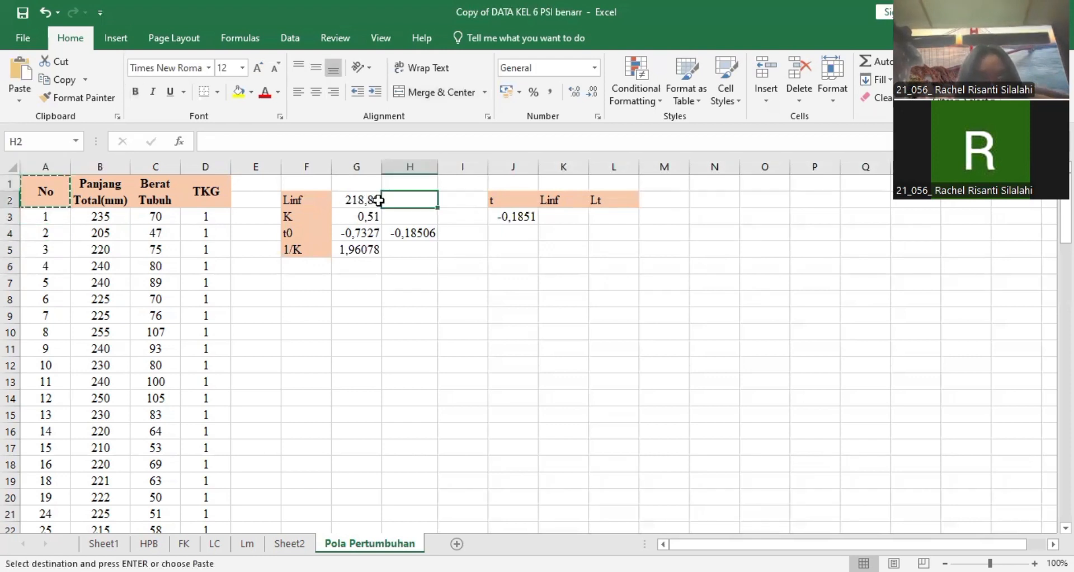
left_click(379, 200)
key("ctrl+c")
left_click(578, 214)
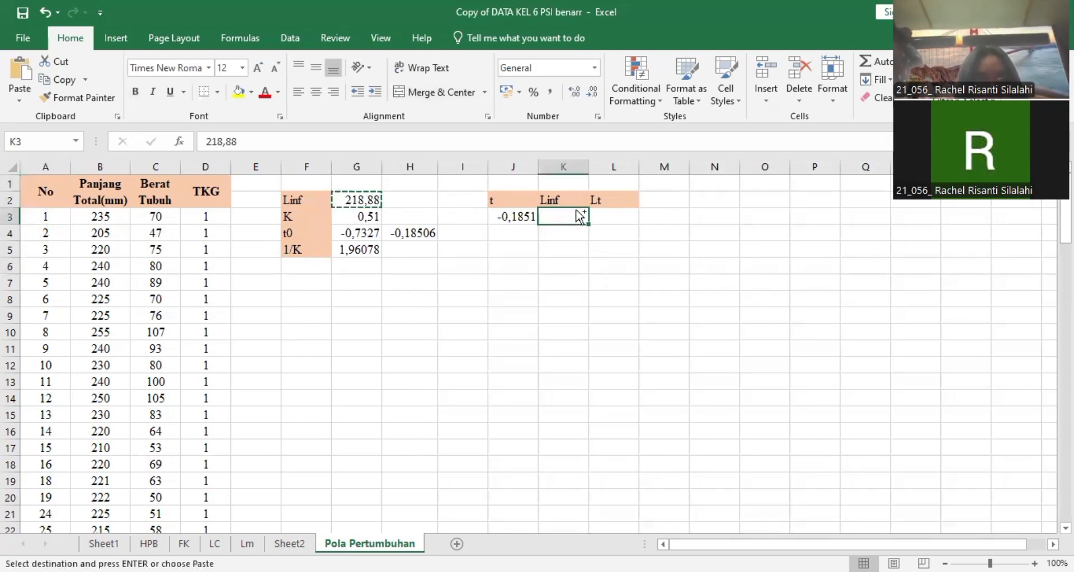
key("ctrl+c")
key("ctrl+Left")
key("ctrl+v")
key("ctrl+Left")
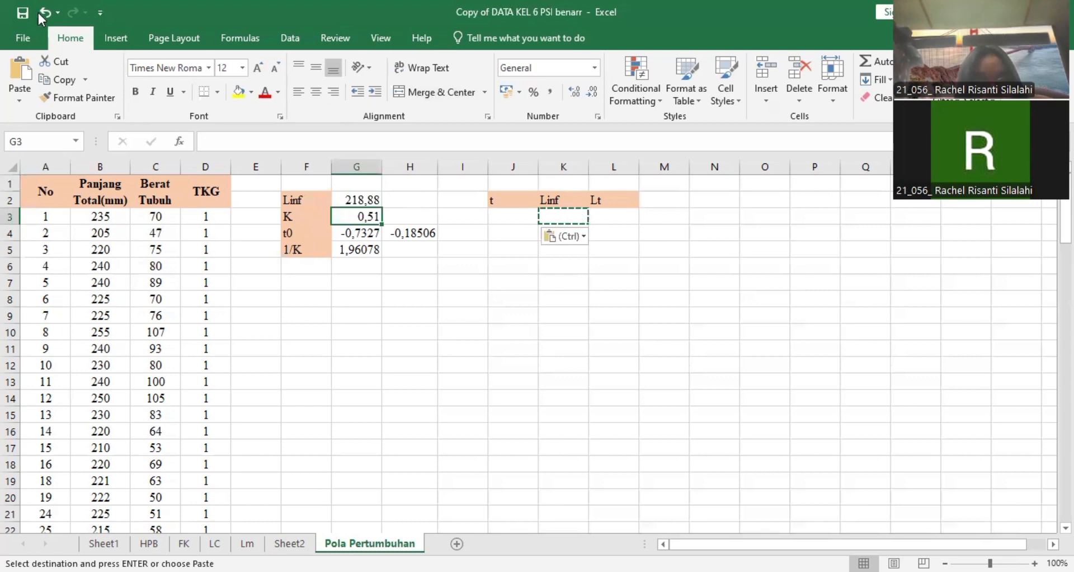
key("Left")
key("Left")
key("Left")
key("Left")
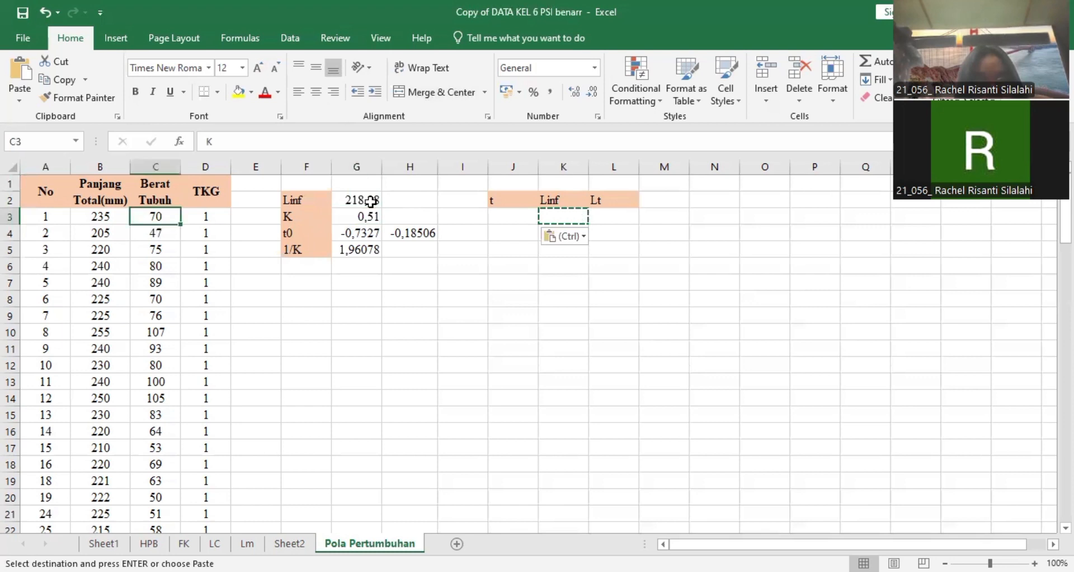
key("ctrl+z")
Copy the Linf value from G2 into K3 and fill J4:J13 with the t values 1 to 10
left_click(370, 201)
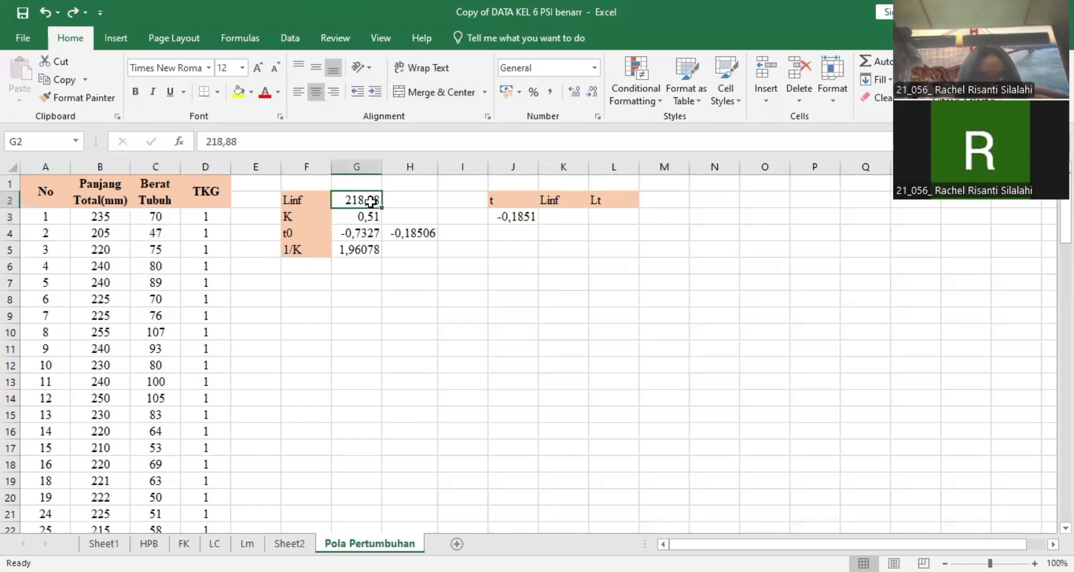
key("ctrl+c")
key("Left")
key("Down")
key("Right")
key("Right")
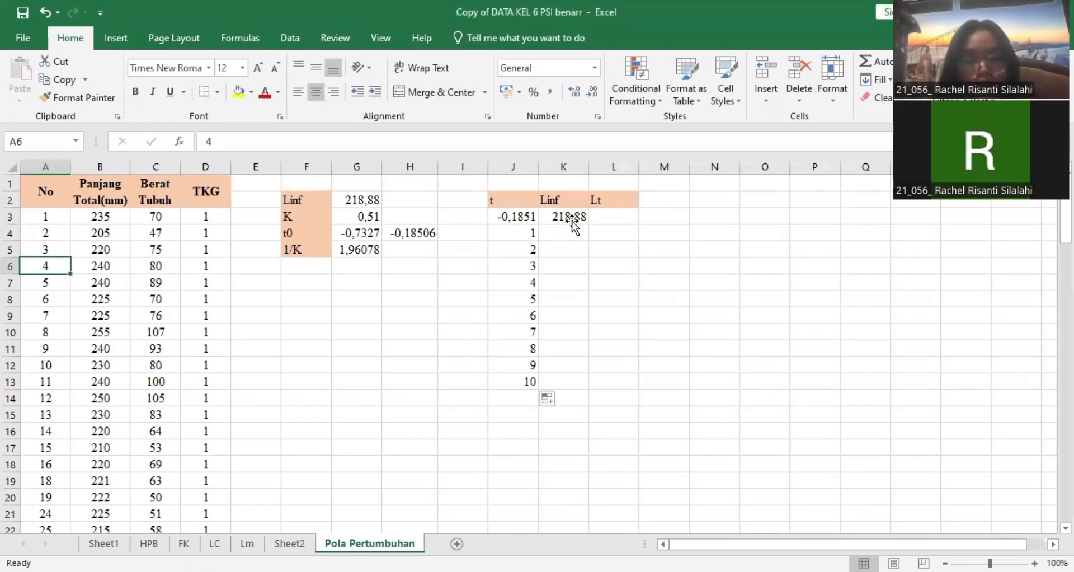
Fill the Linf value 218,88 from K3 down through K13
left_click(572, 220)
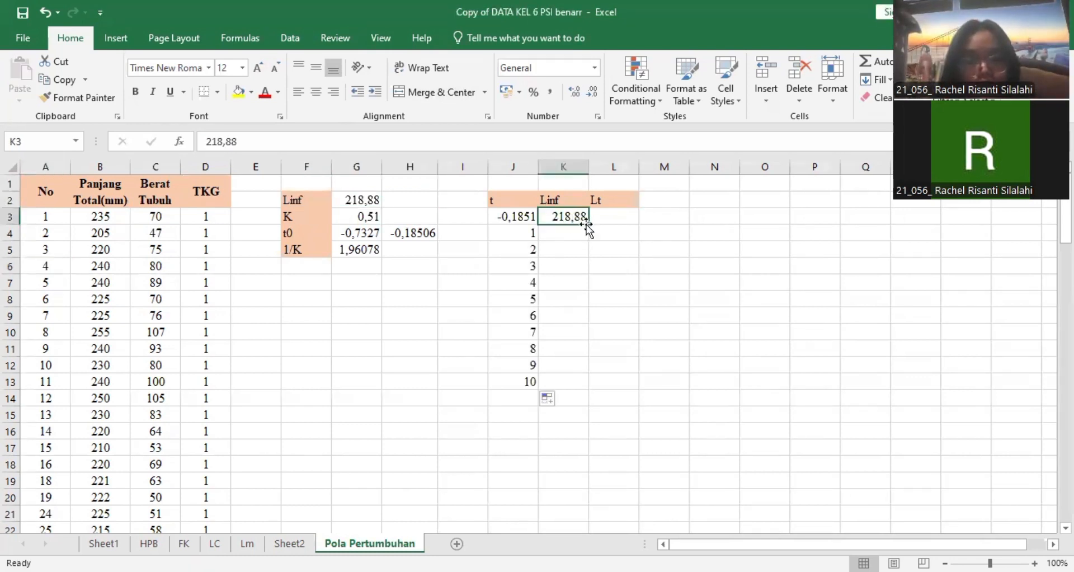
double_click(588, 224)
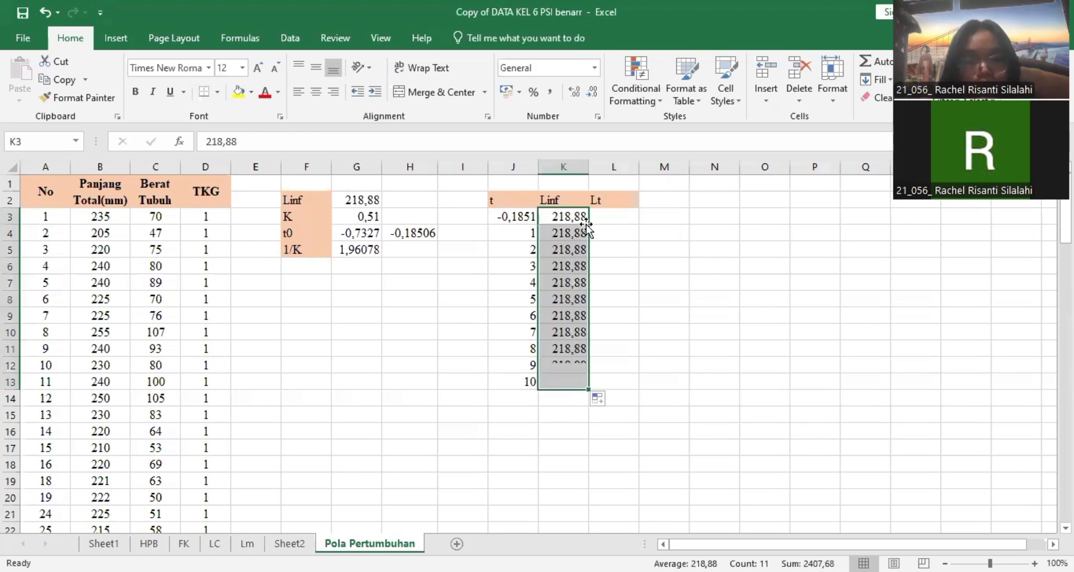
left_click(620, 219)
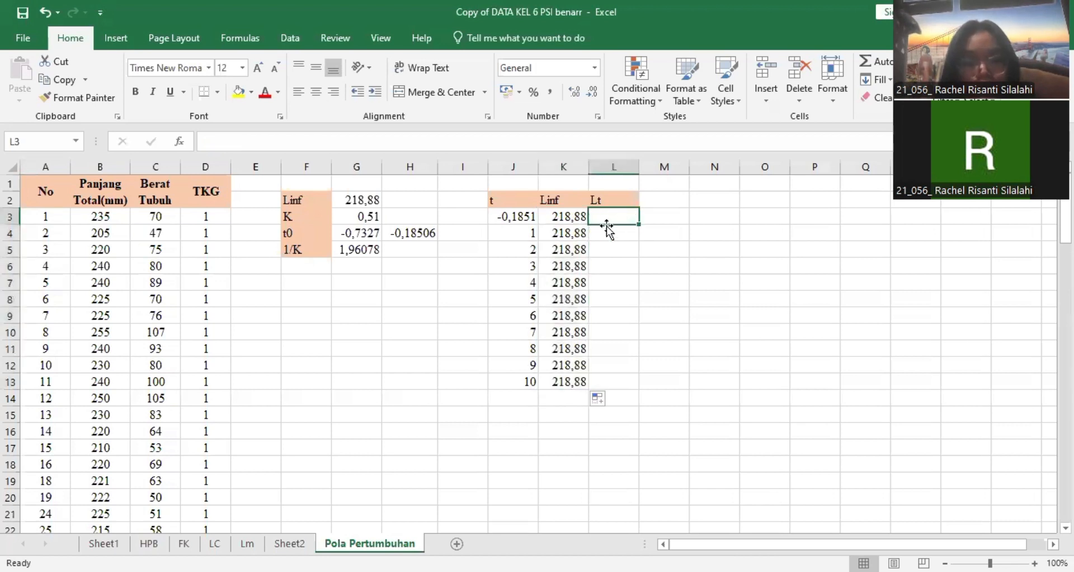
key("Left")
type("0")
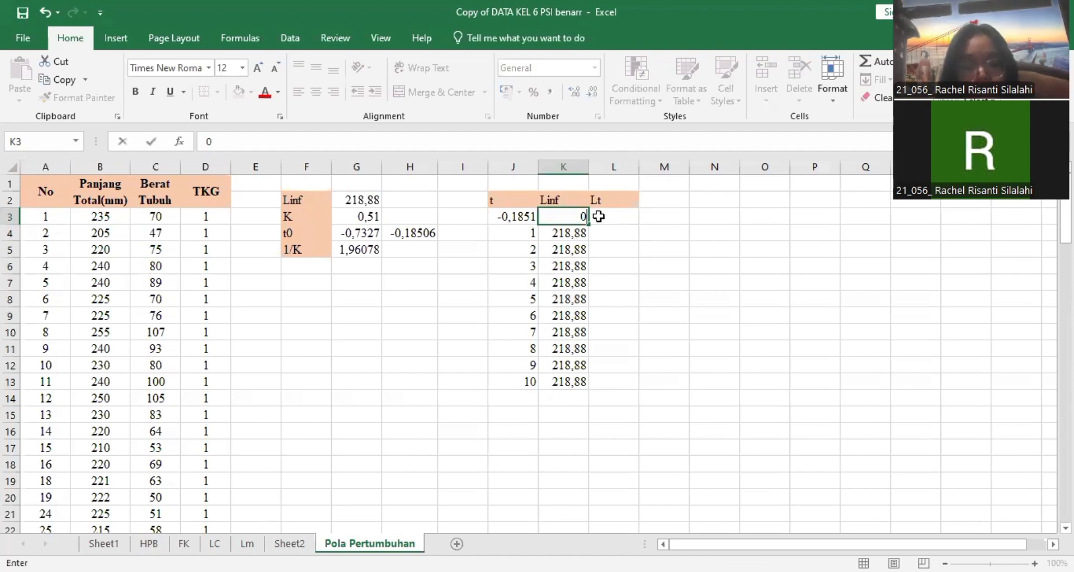
key("BackSpace")
key("Left")
key("Left")
key("Left")
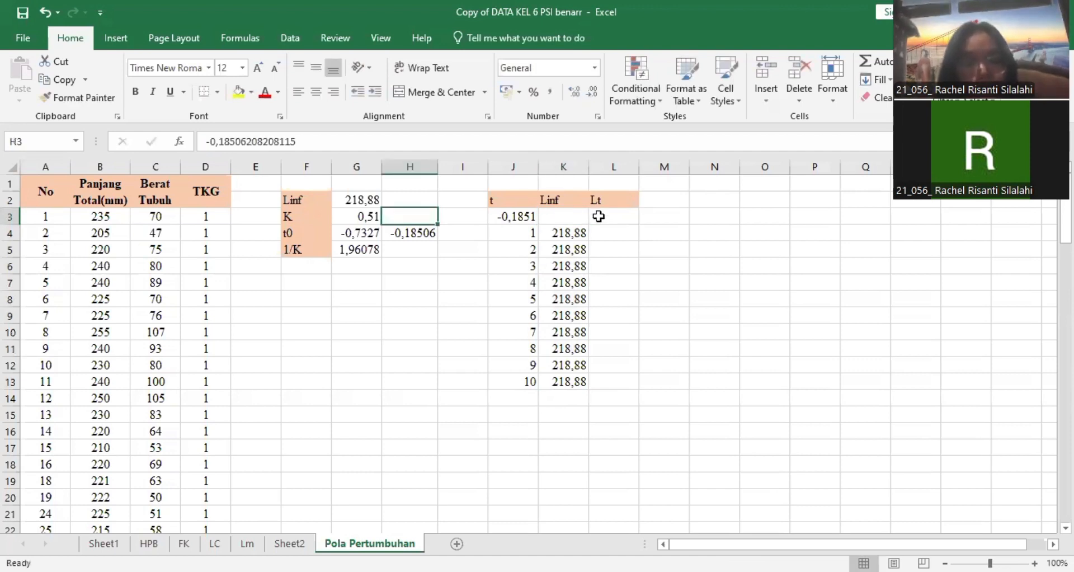
key("Home")
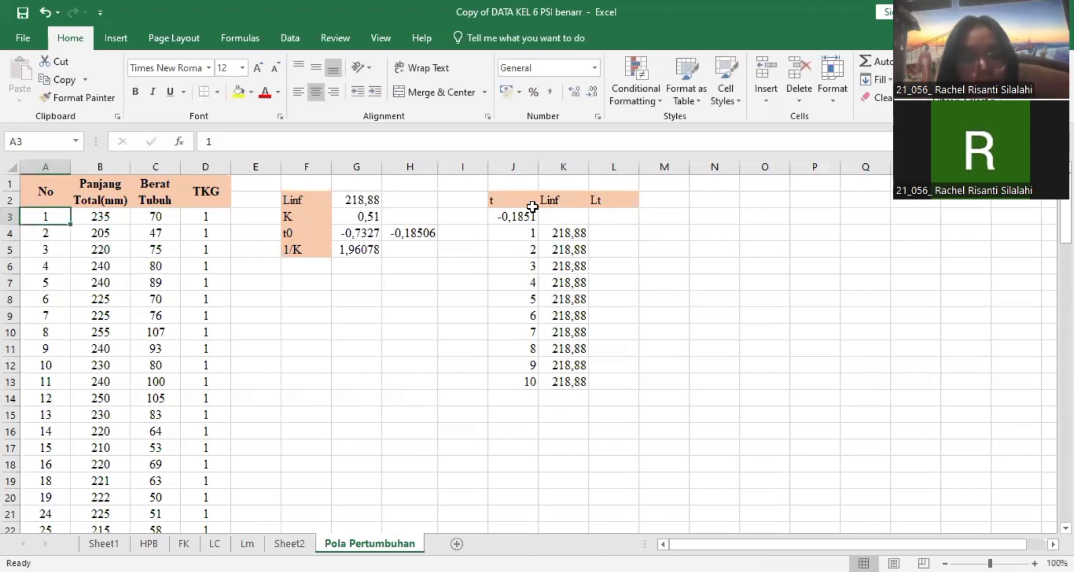
left_click(46, 9)
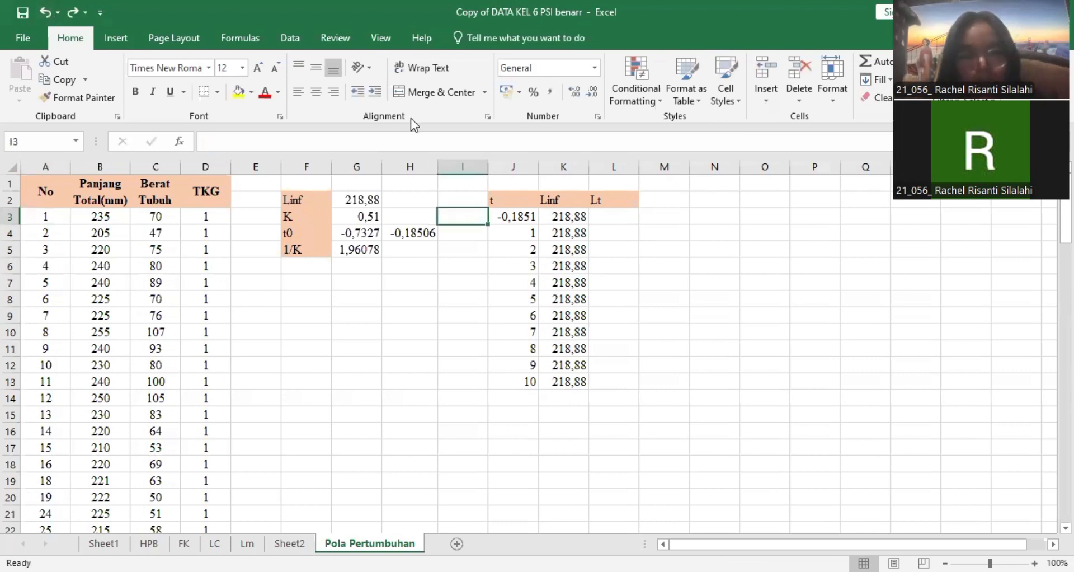
key("ctrl+z")
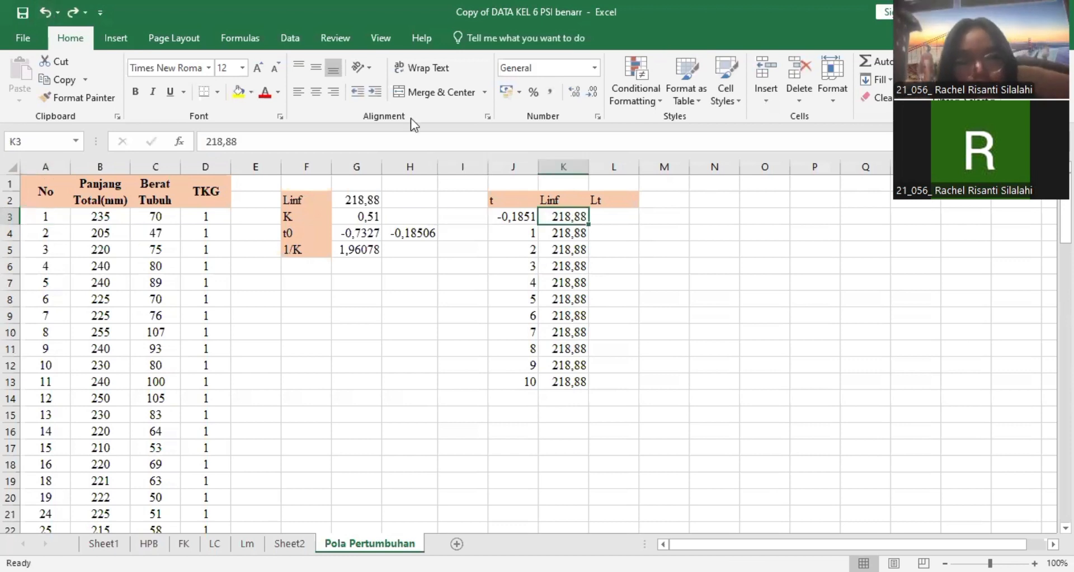
Enter 0 as the first Lt value in cell L3
key("Right")
type("0")
key("Return")
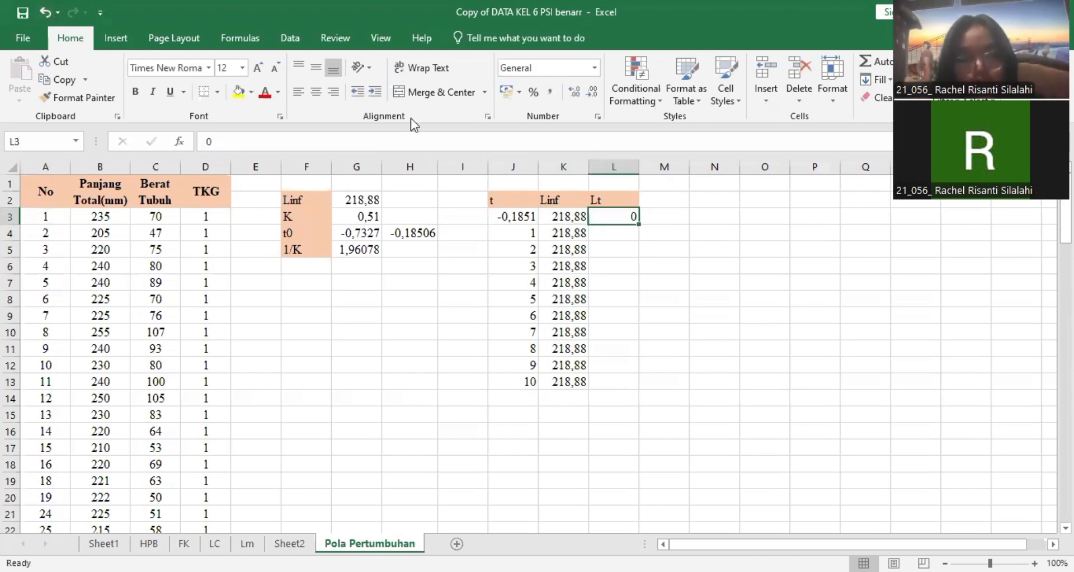
key("Return")
type("=")
key("Left")
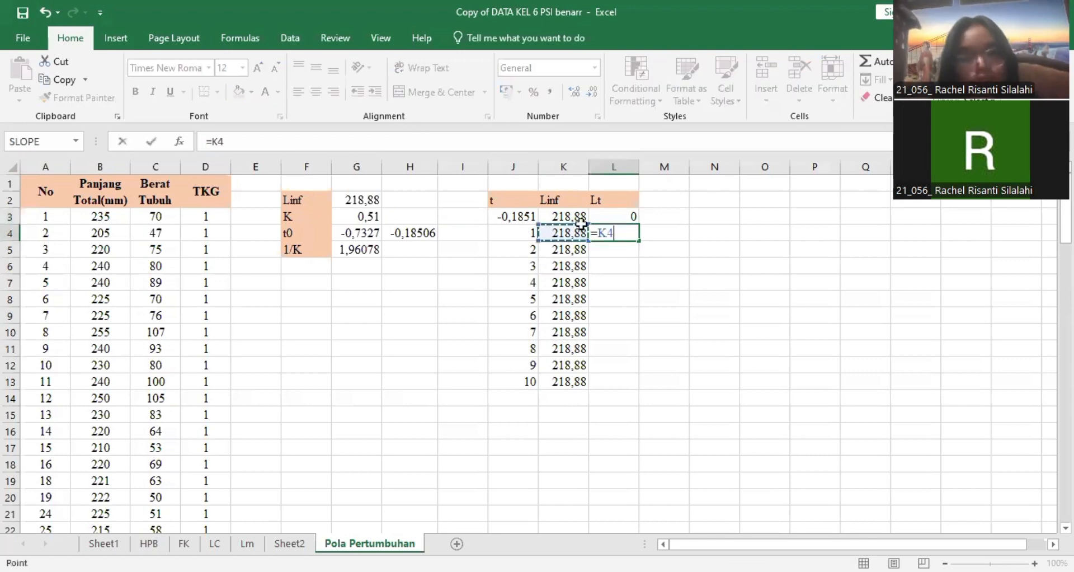
key("Left")
key("Left")
key("Left")
key("Left")
key("Left")
key("Left")
key("Left")
key("Left")
key("Left")
key("Left")
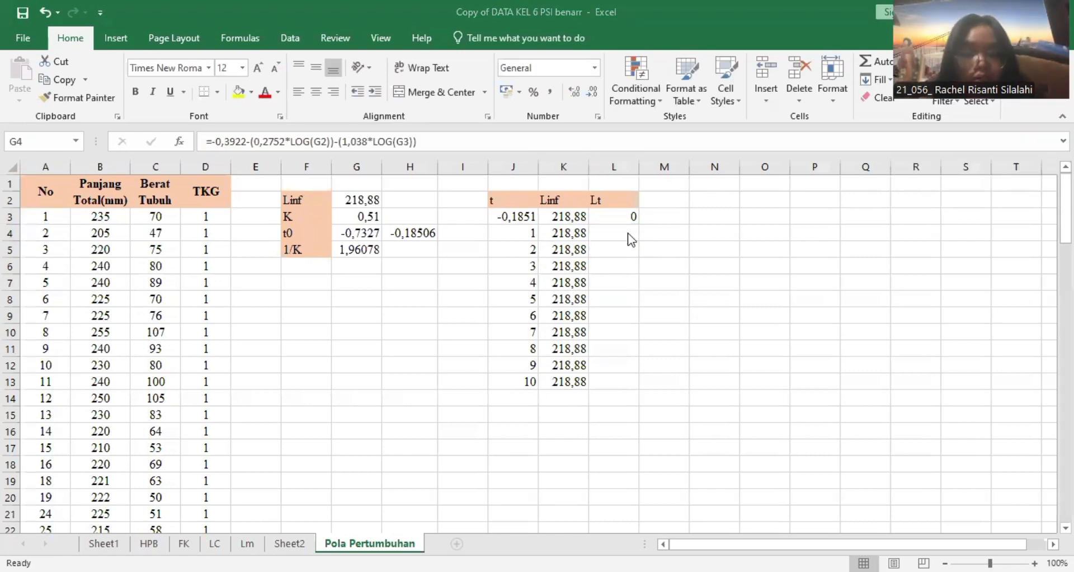
Begin the Lt growth formula in cell L4 as =K4*(1-EXP(
left_click(628, 232)
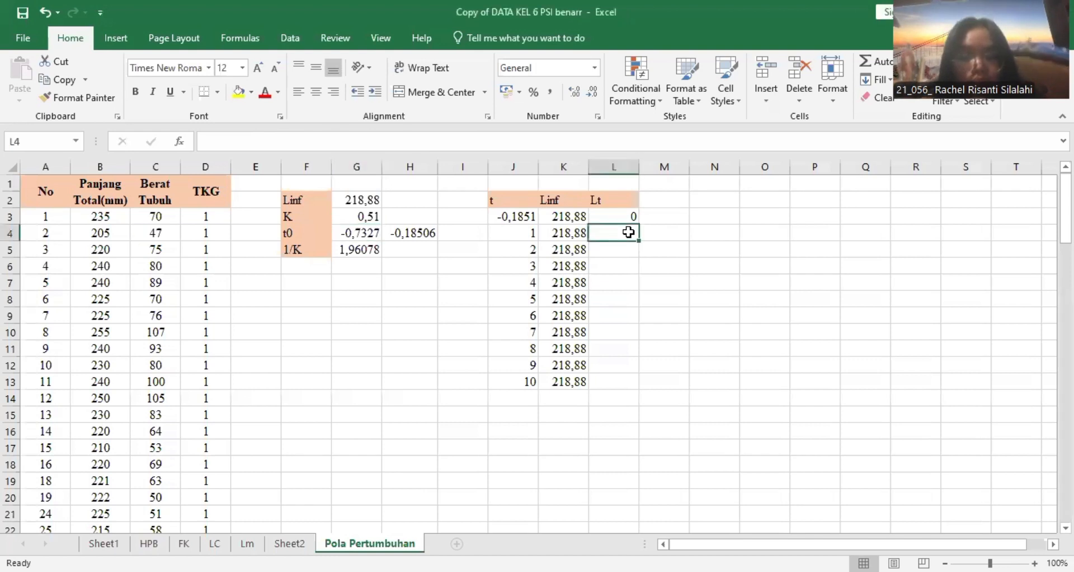
key("Left")
key("Left")
key("Left")
left_click(628, 232)
type("=K4*(EX")
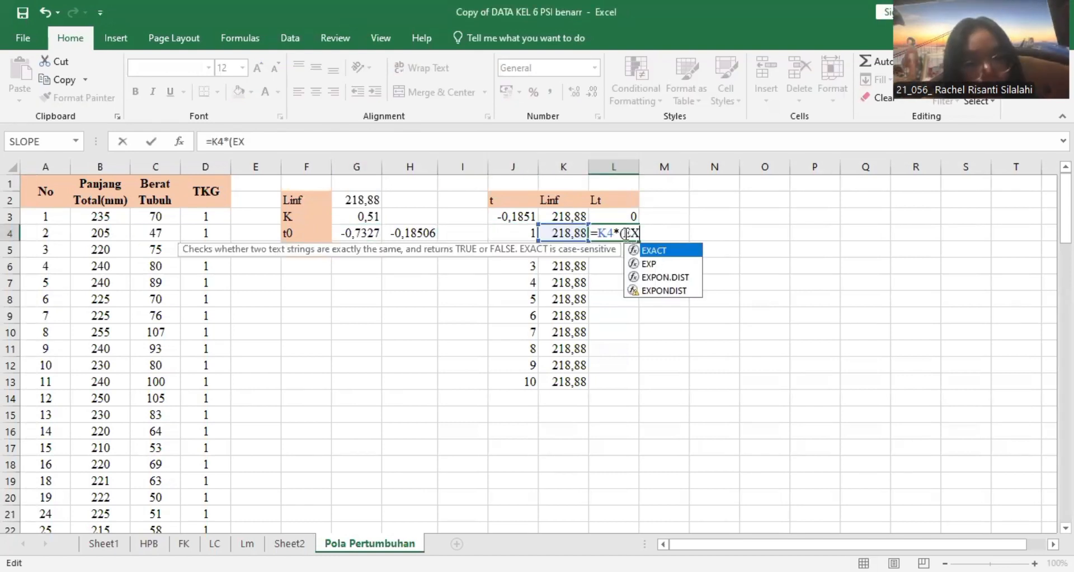
left_click(626, 233)
type("1")
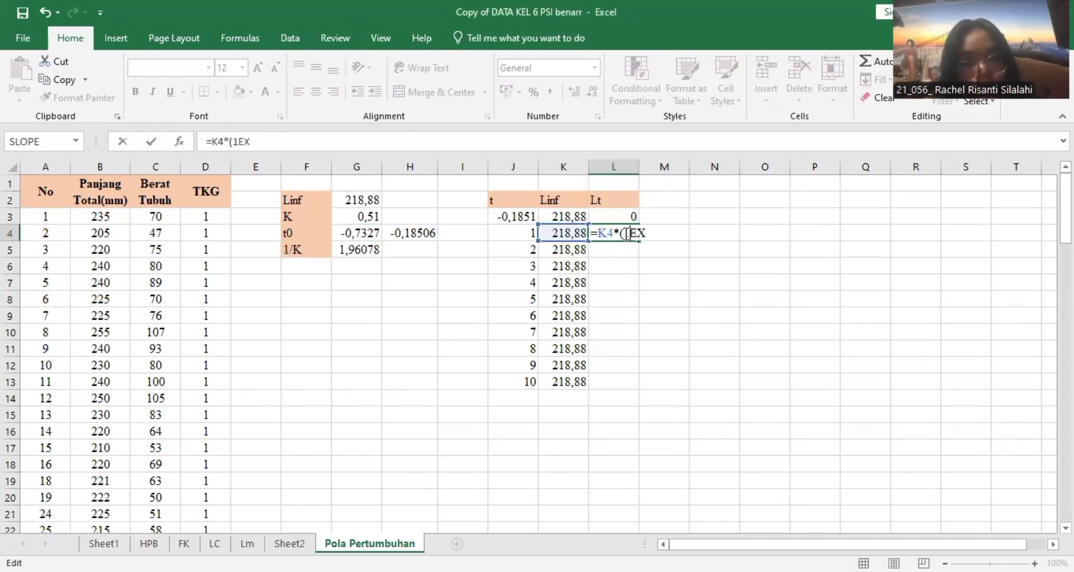
type("-")
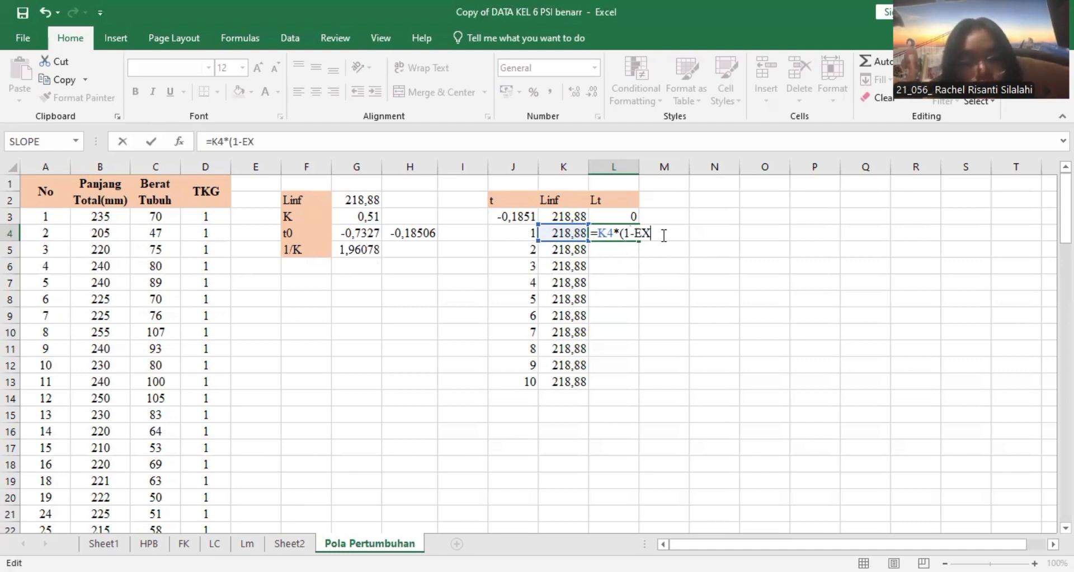
key("BackSpace")
type("X")
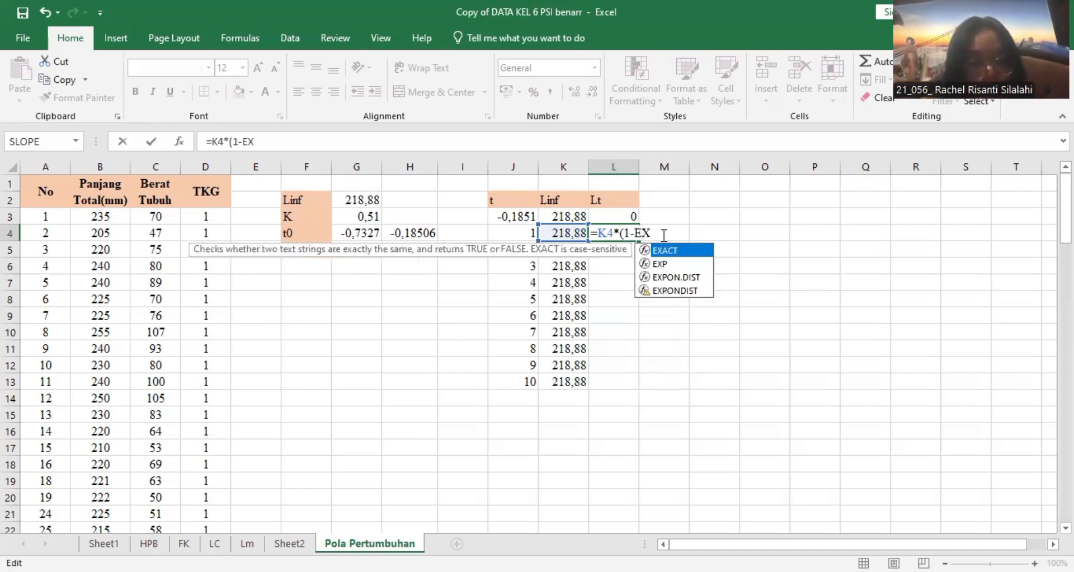
double_click(660, 264)
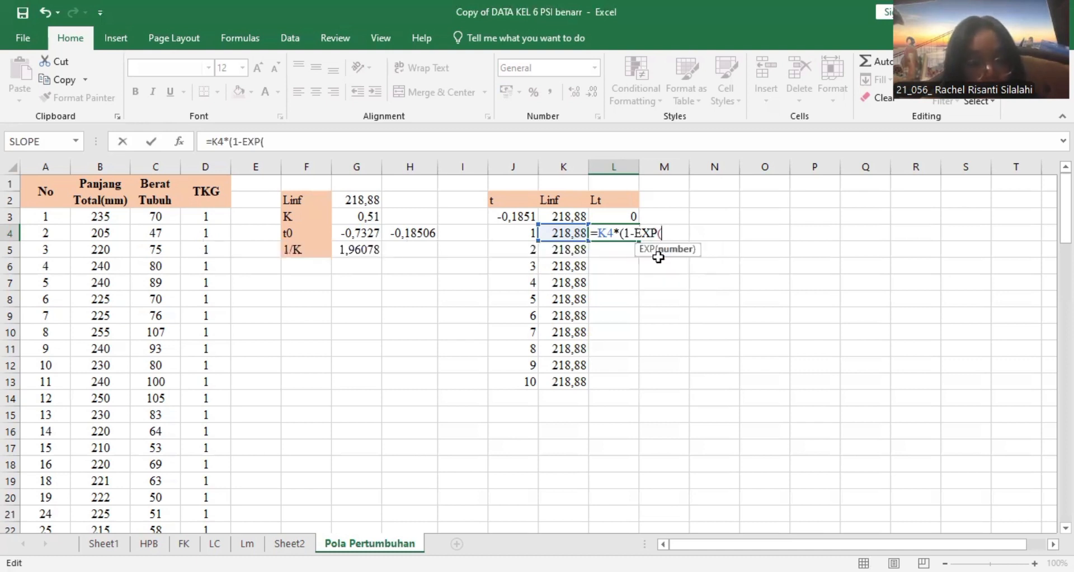
Extend the Lt formula in L4 with the K value and the opening of the time difference, as G3*(I4-
left_click(378, 215)
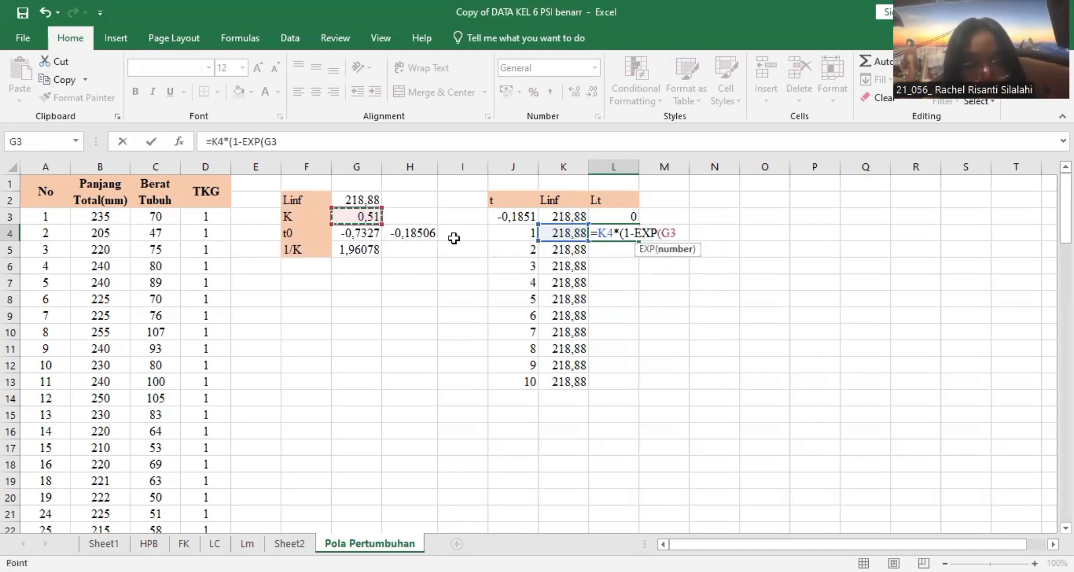
type("*")
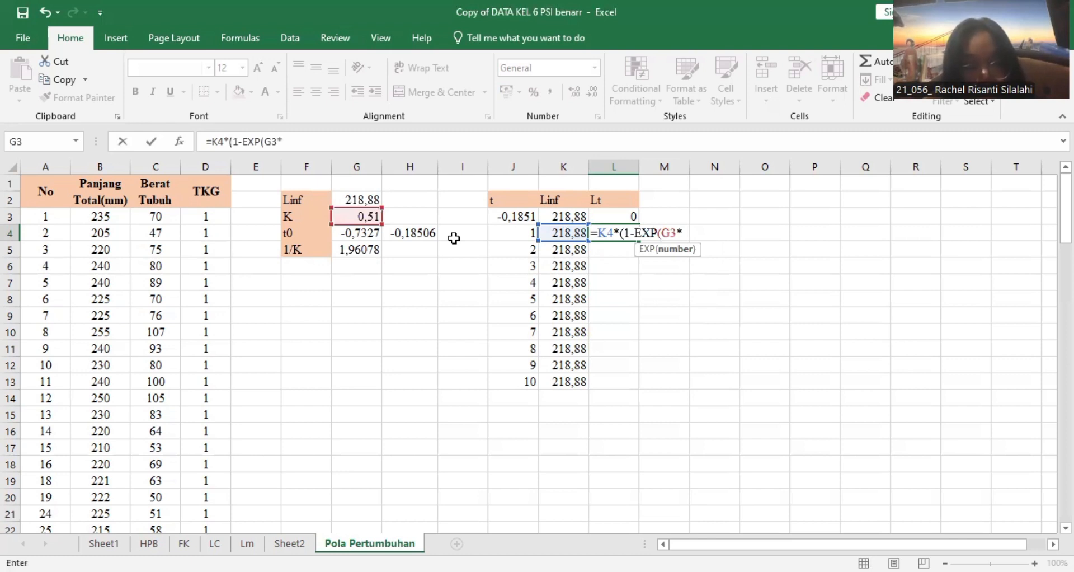
type("(")
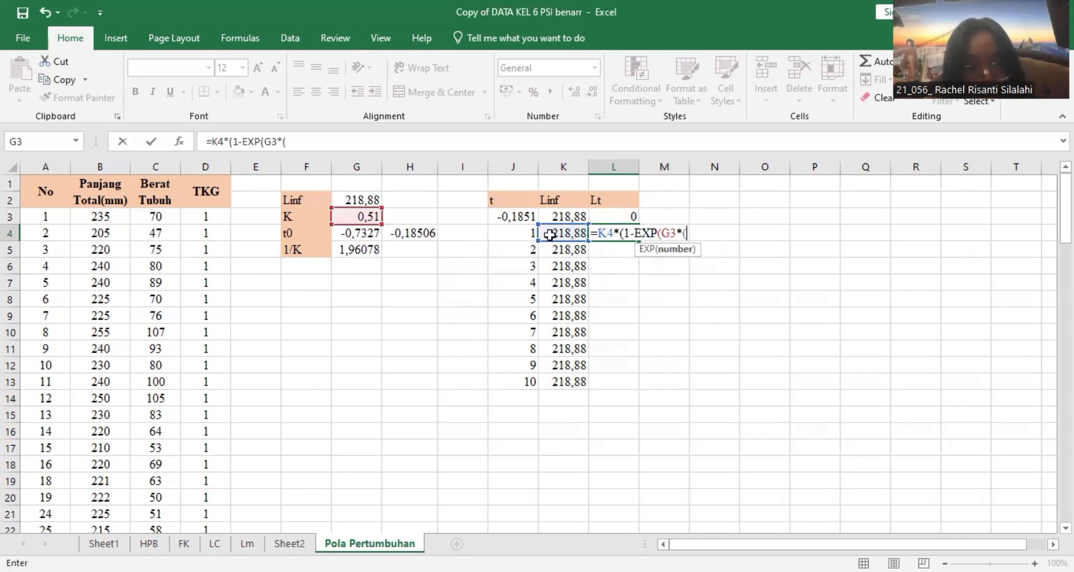
key("Left")
key("Left")
key("Left")
type("-")
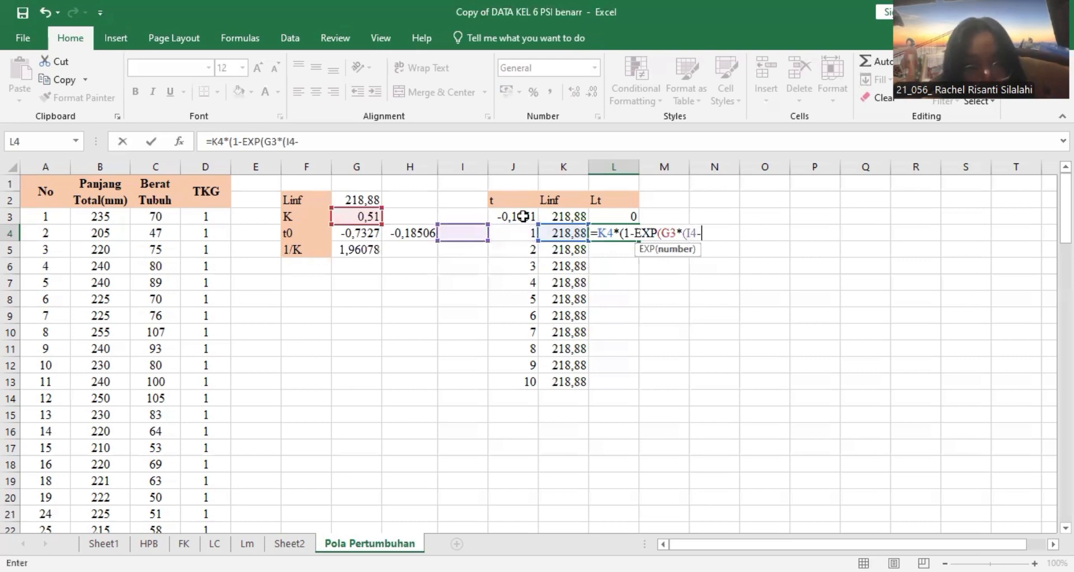
key("Left")
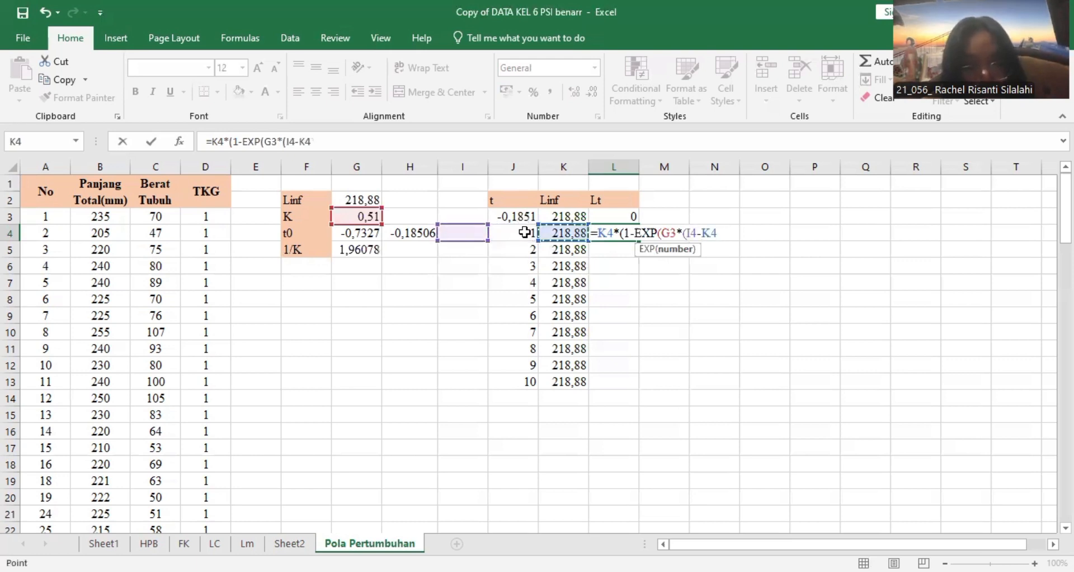
key("Left")
key("Left")
key("Left")
key("Left")
key("Left")
left_click(531, 217)
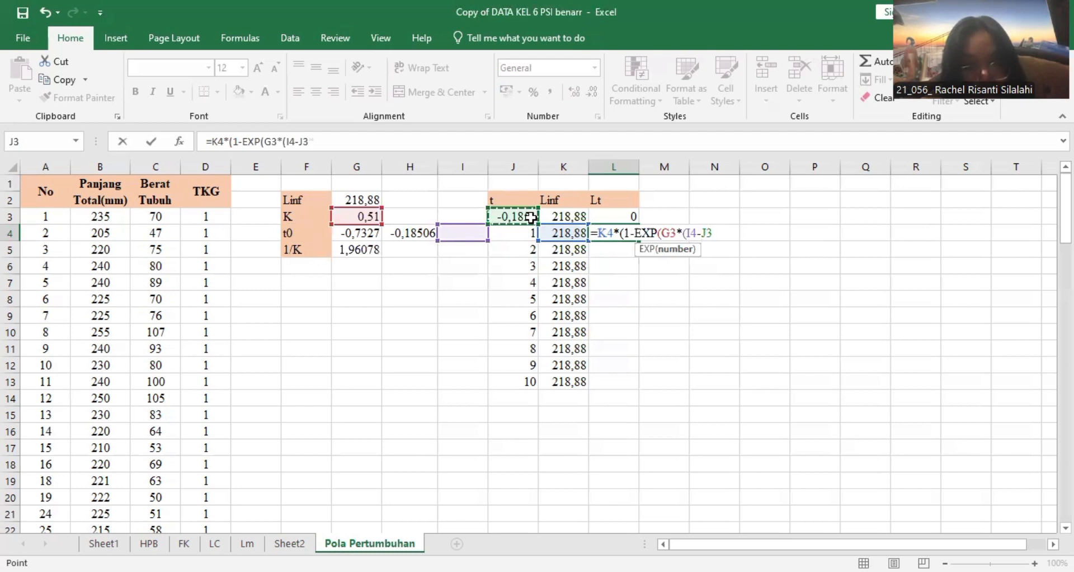
key("Left")
key("Left")
key("Left")
key("Left")
key("Left")
key("Left")
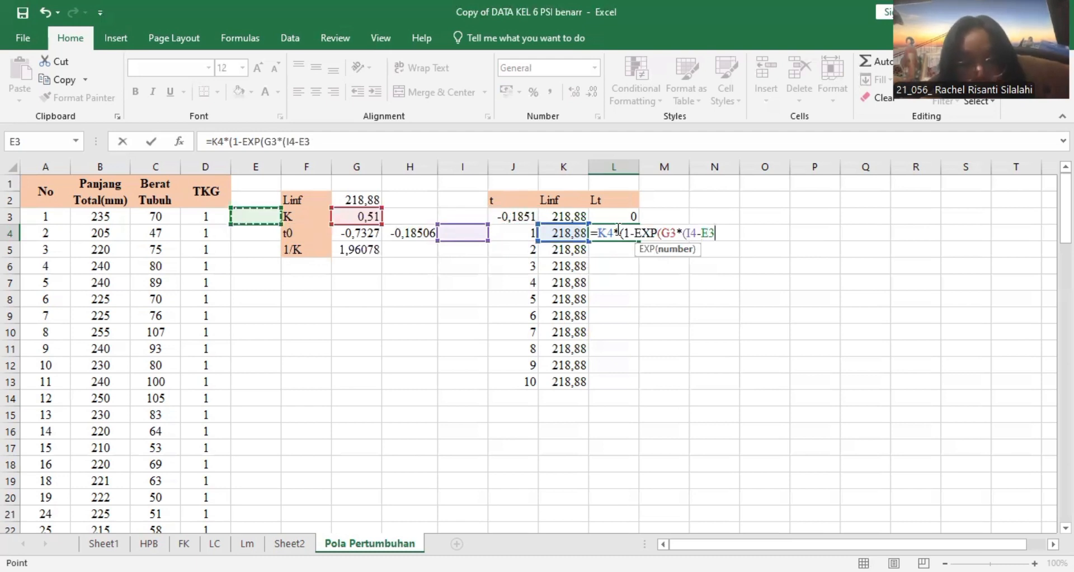
key("Right")
key("Right")
key("Right")
key("Right")
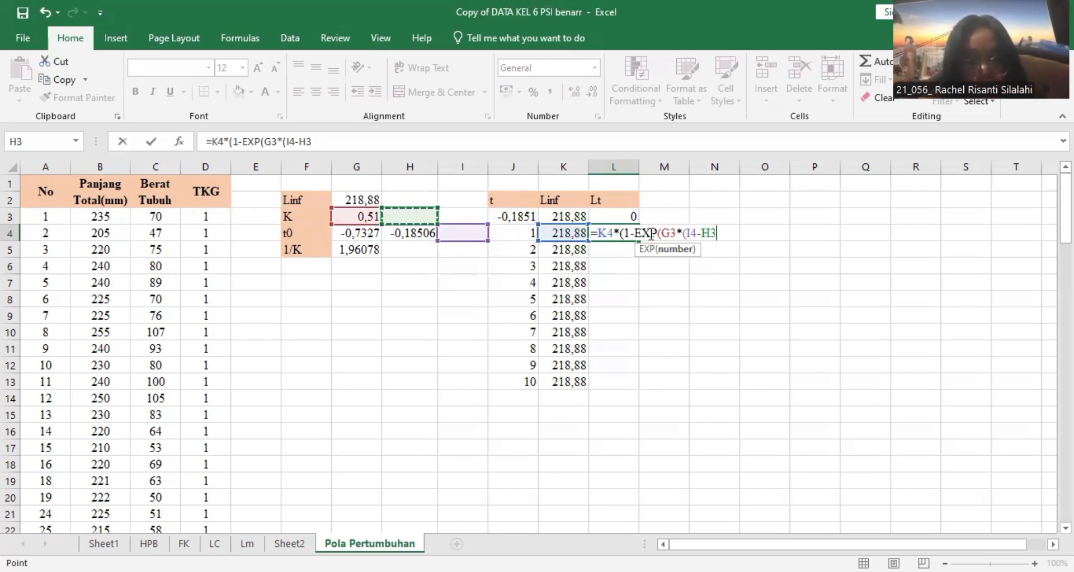
key("Left")
Correct the time difference in the L4 formula to J4-J3 and close it as =K4*(1-EXP(G3*(J4-J3)))
left_click(692, 234)
left_click(515, 235)
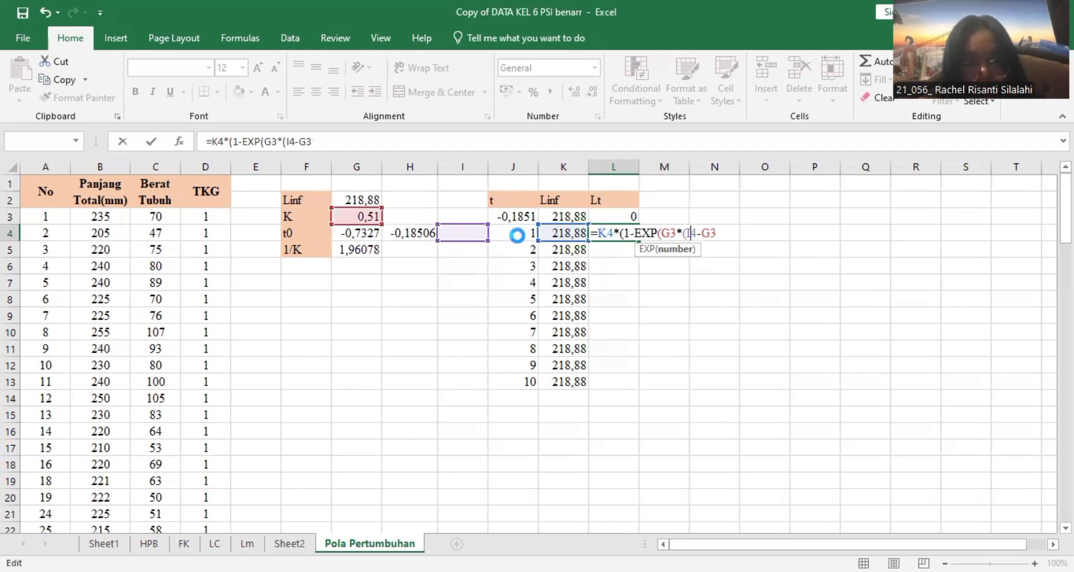
left_click(710, 234)
left_click(526, 216)
type(")))")
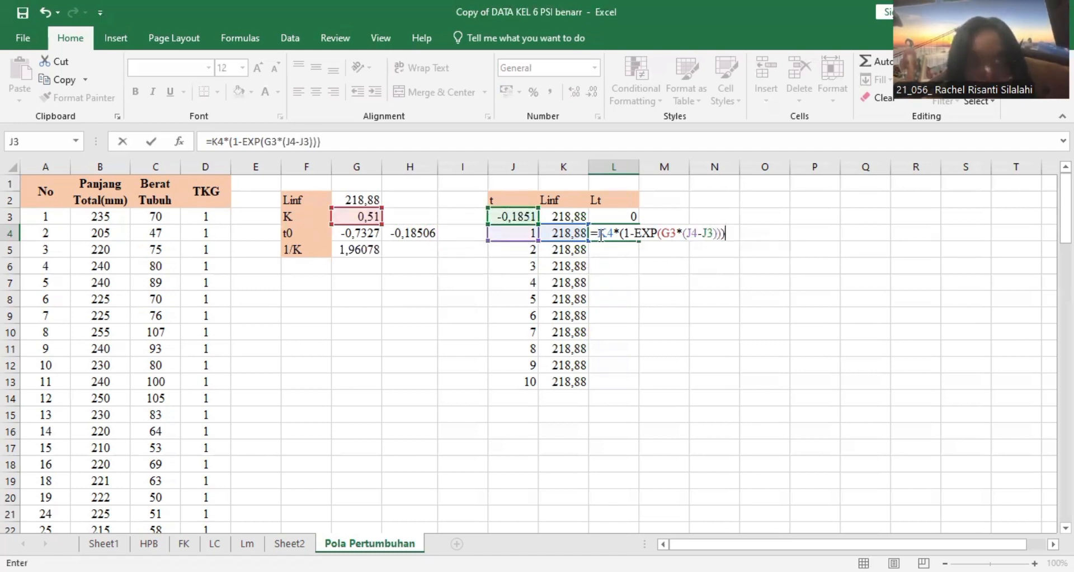
Make the t0 and K references in the L4 formula absolute as $J$3 and $G$3, and enter the formula
left_click(703, 233)
type("$")
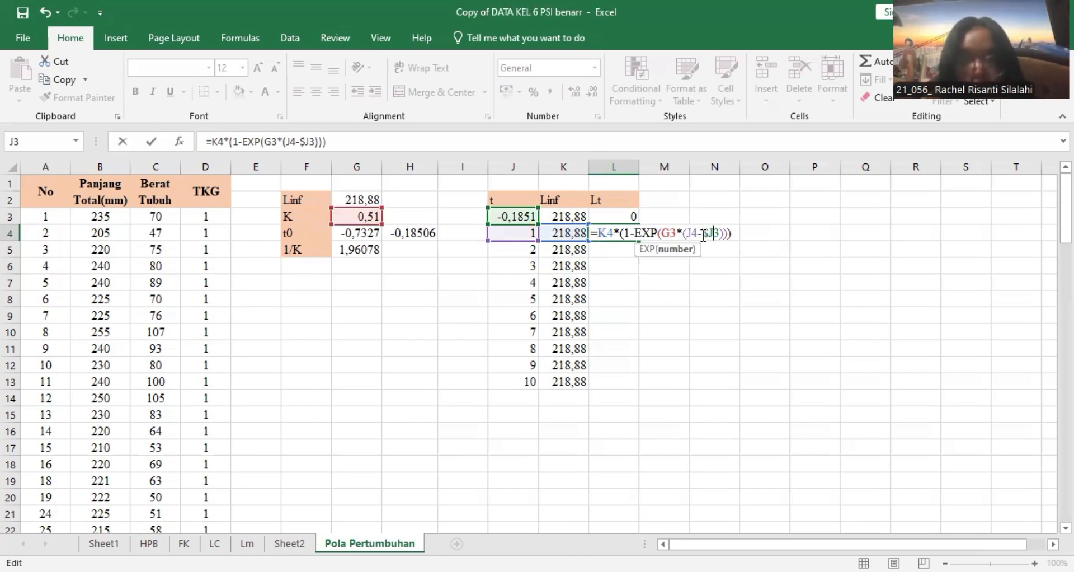
type("$")
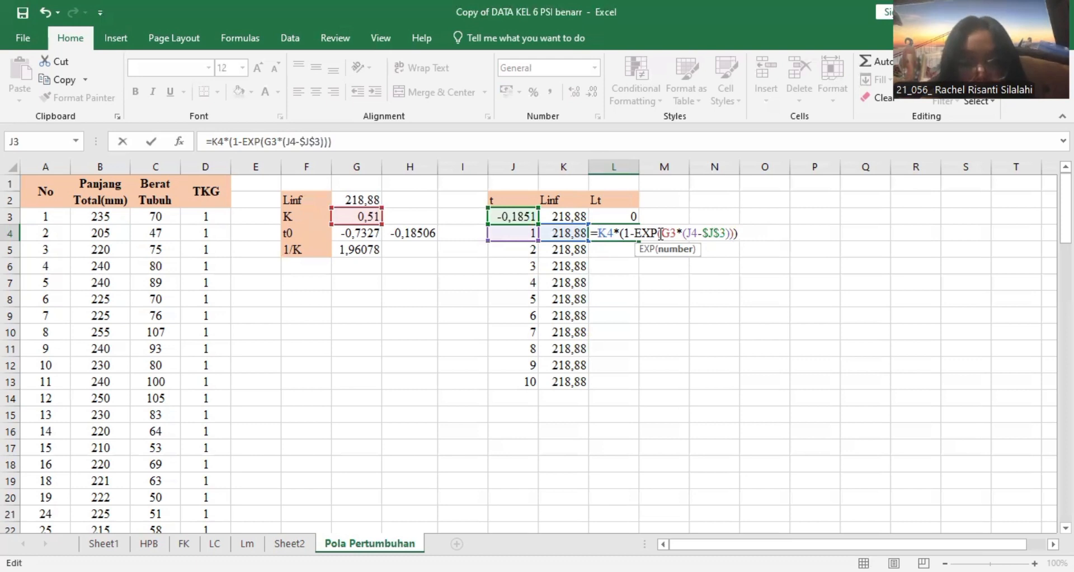
type("$")
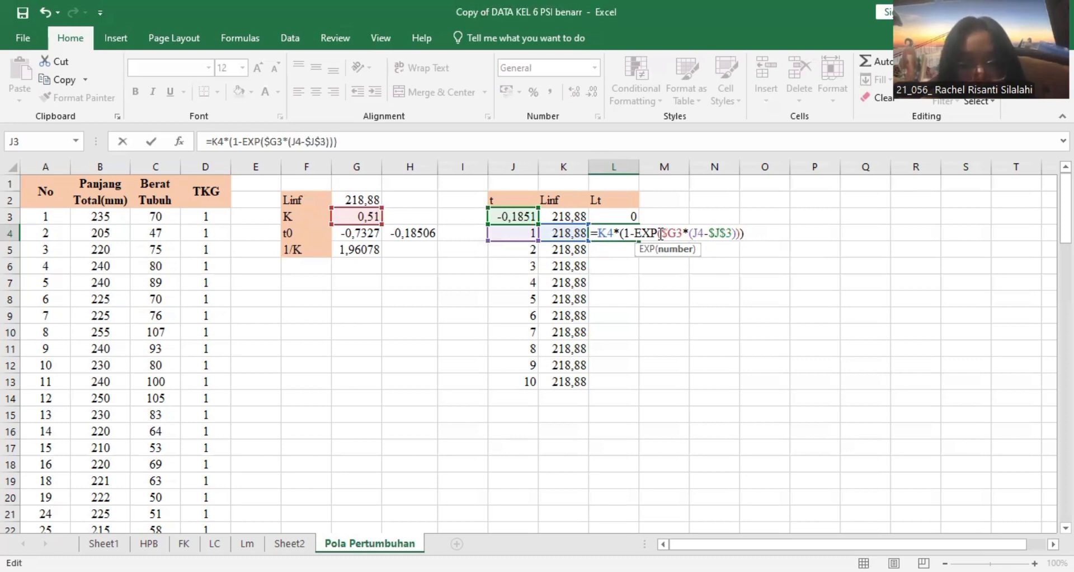
type("$")
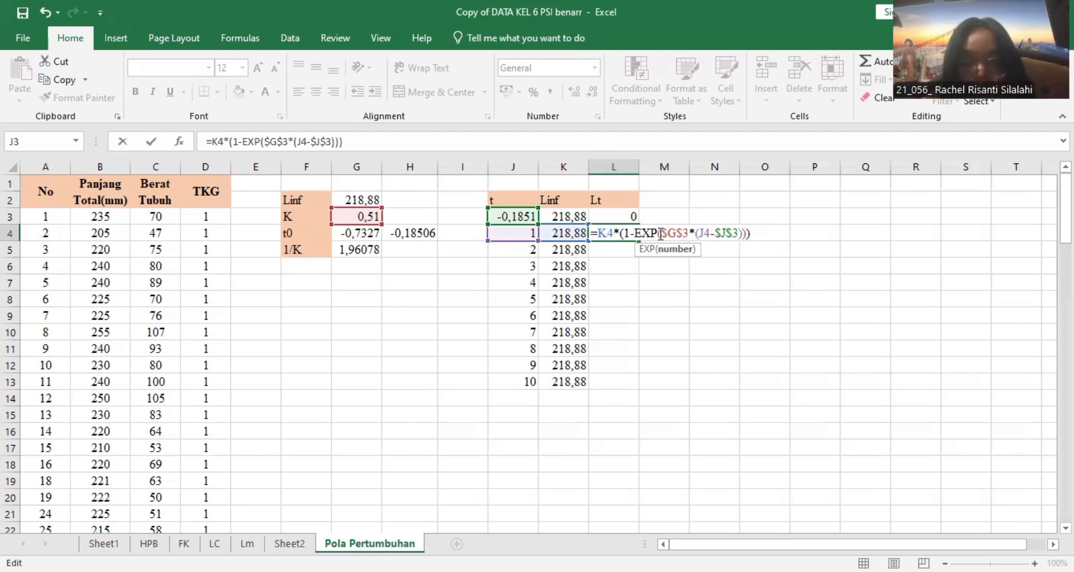
key("Return")
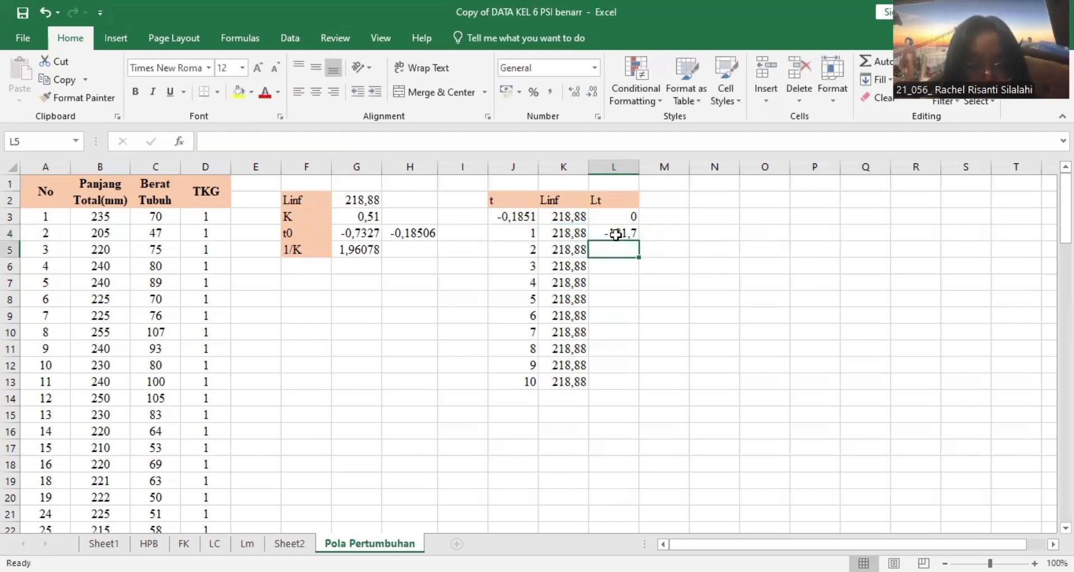
Correct the L4 formula by negating the K reference, giving =K4*(1-EXP(-$G$3*(J4-$J$3)))
left_click(615, 234)
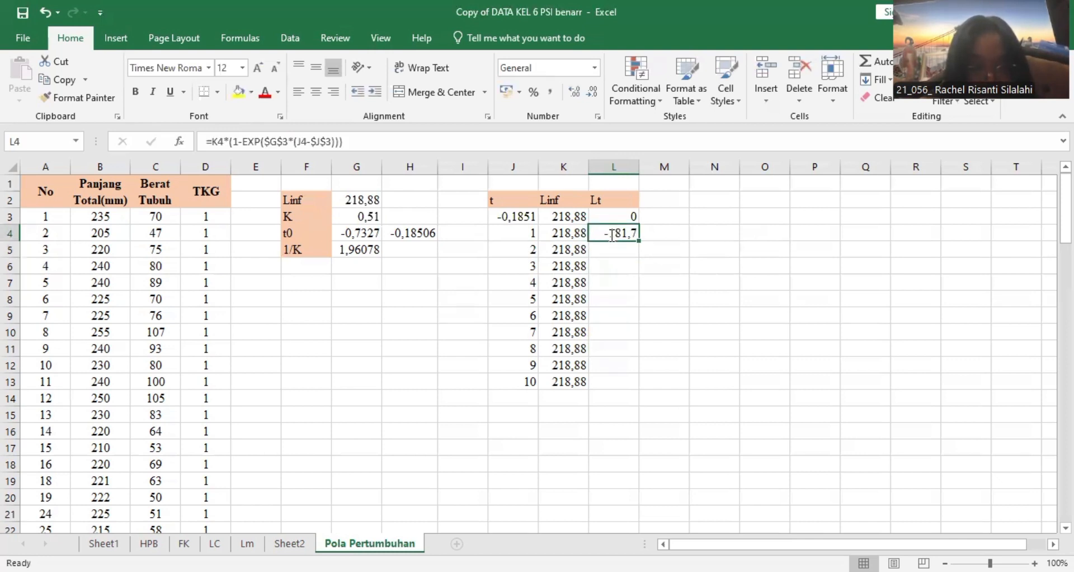
double_click(611, 235)
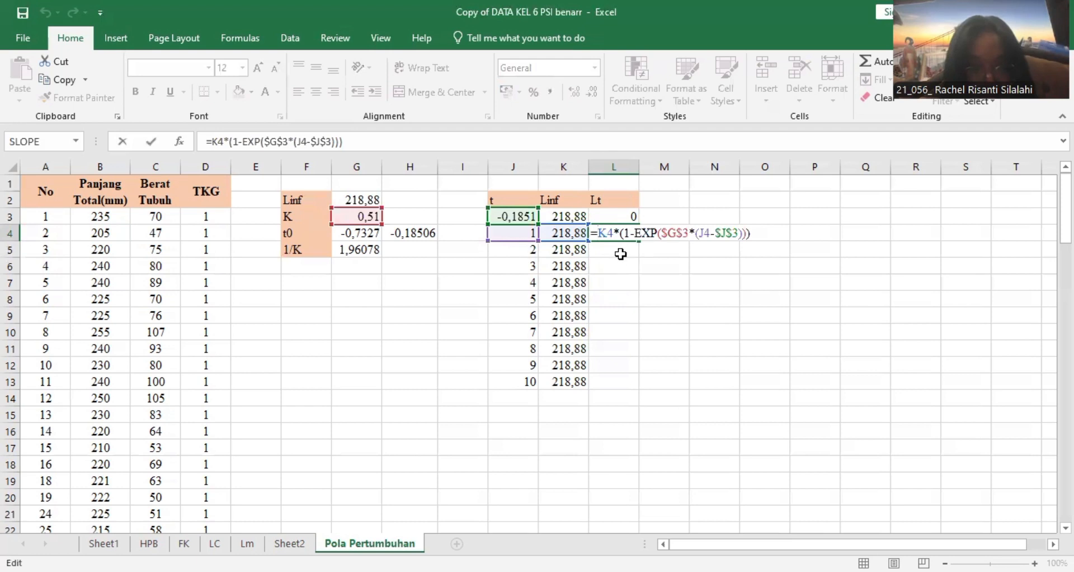
key("Escape")
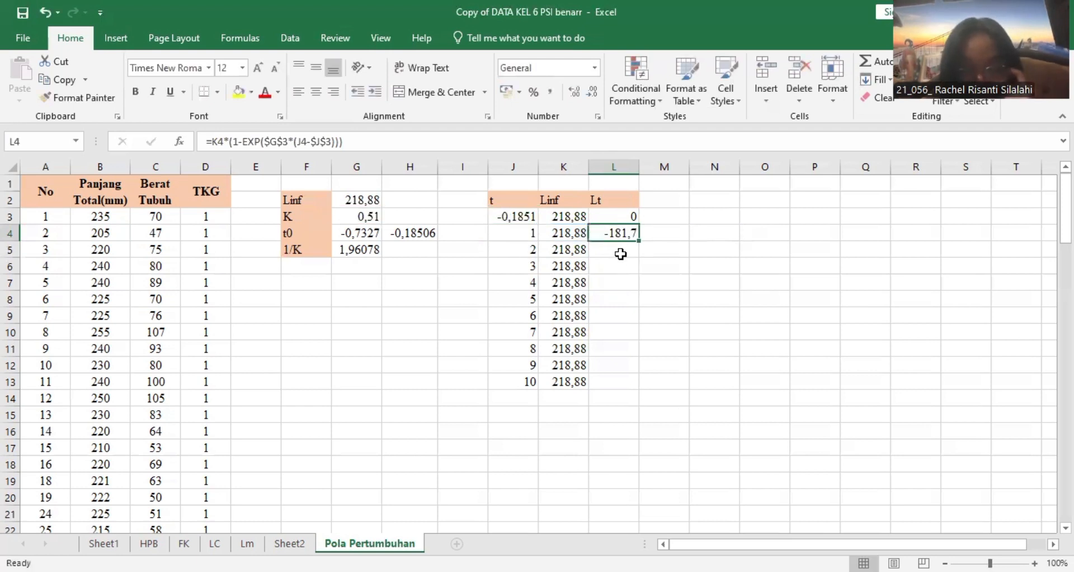
key("Left")
key("Left")
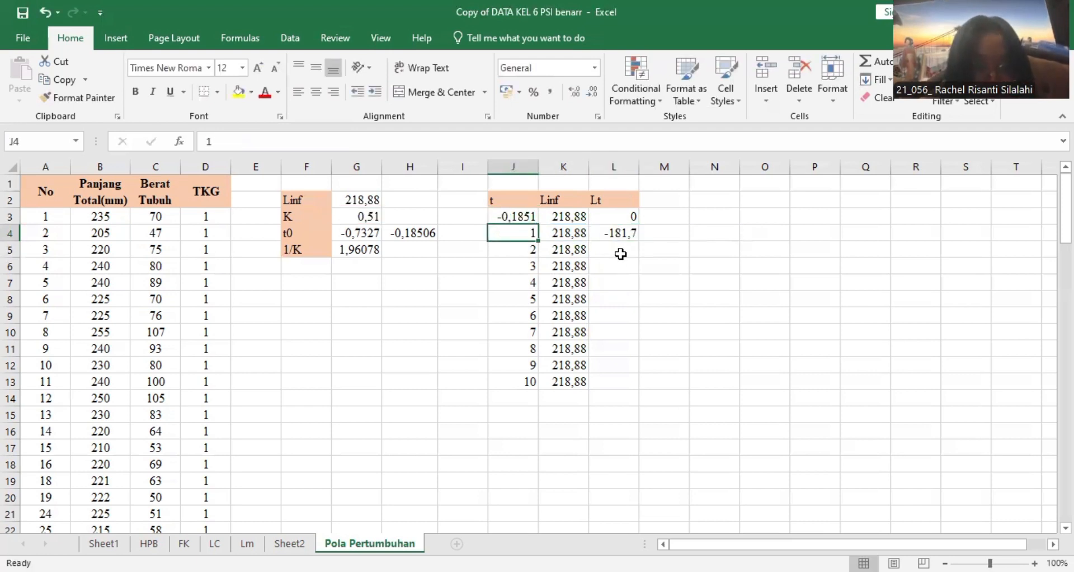
double_click(631, 234)
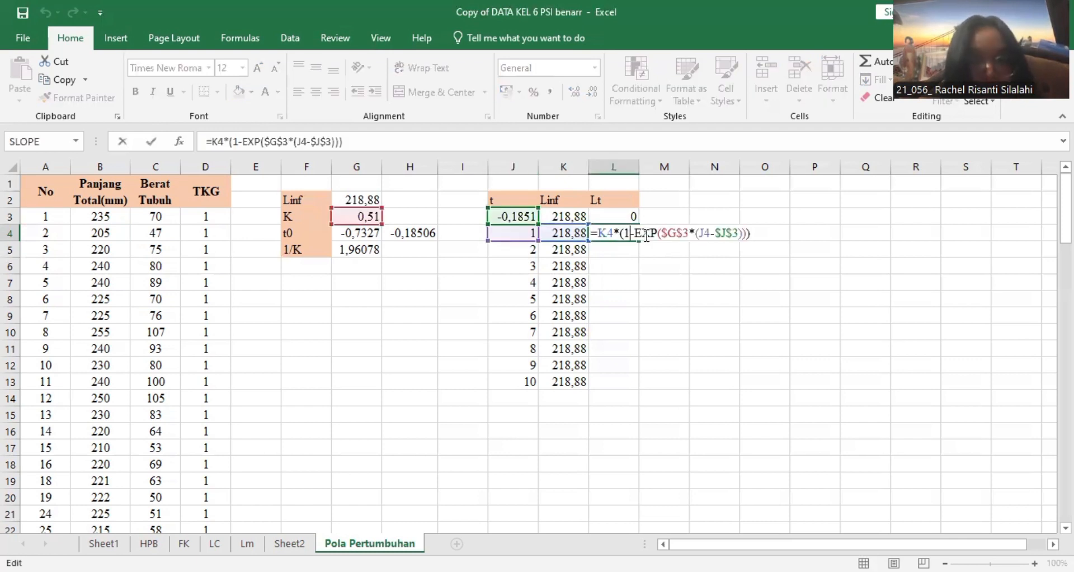
left_click(664, 235)
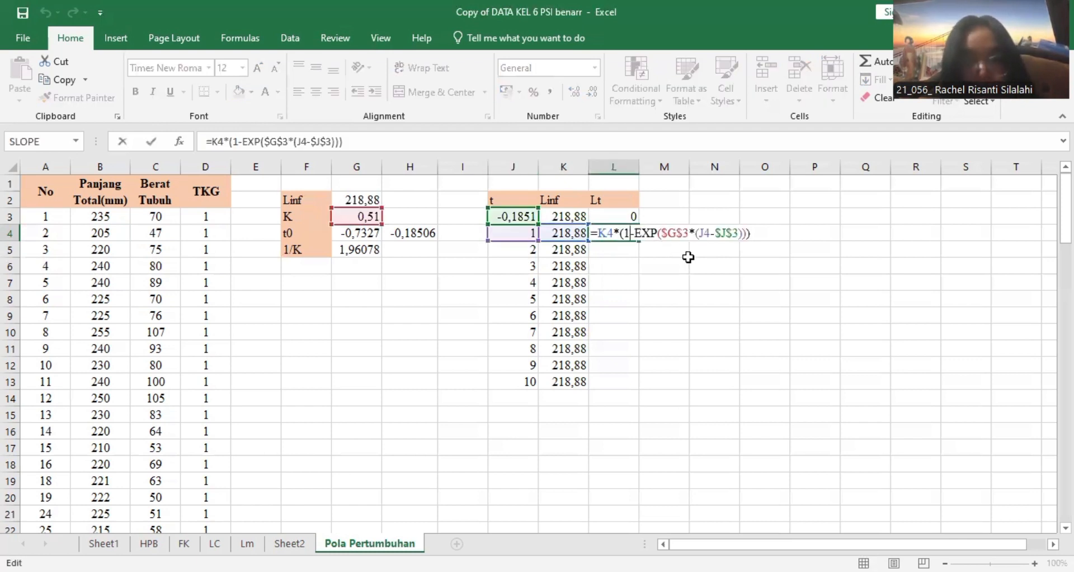
type("-")
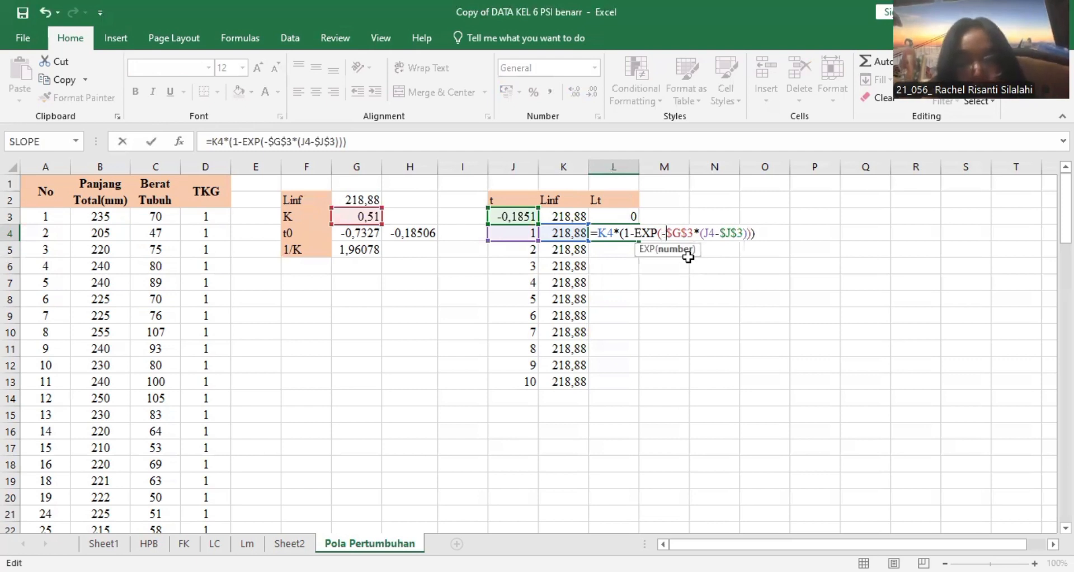
key("Return")
key("Left")
double_click(611, 232)
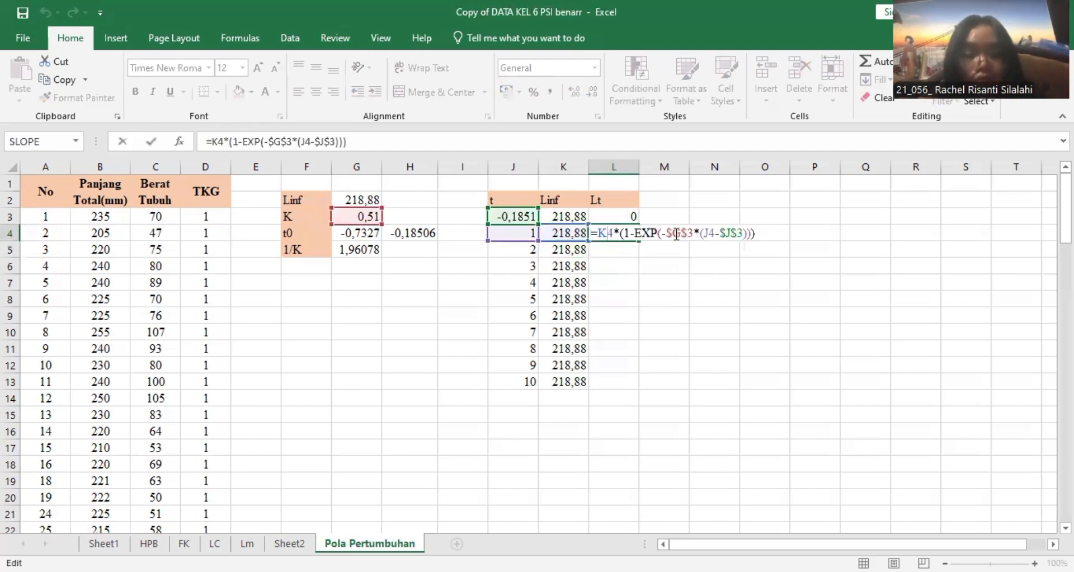
key("Escape")
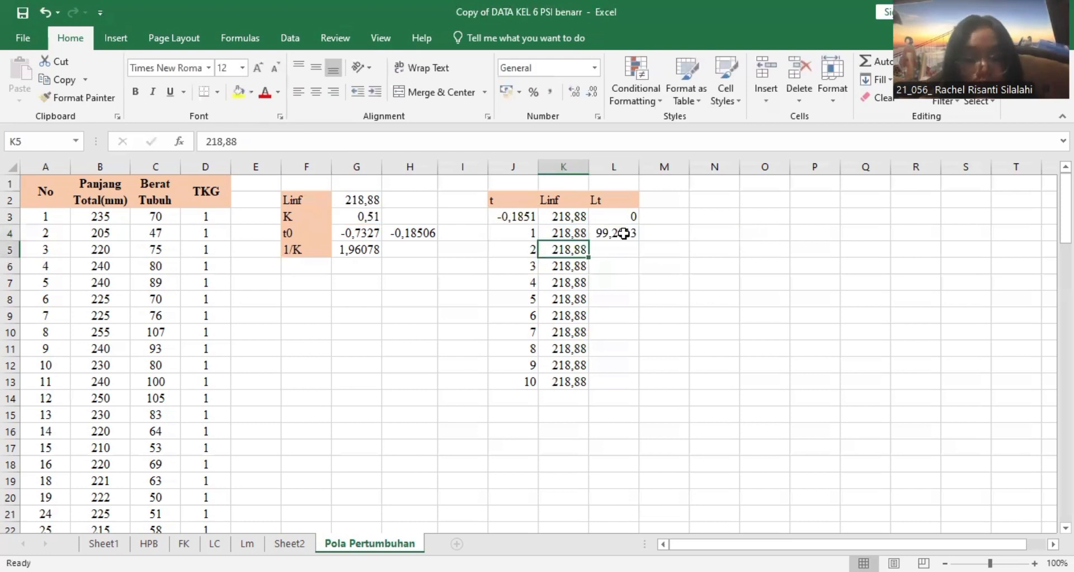
Fill the Lt formula from L4 down through L13
left_click(637, 236)
key("Left")
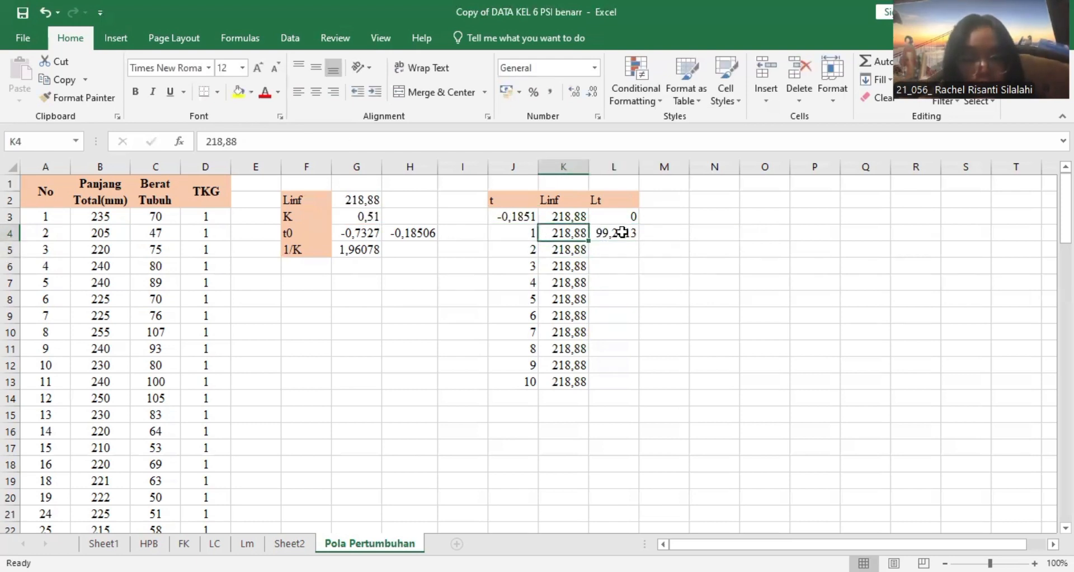
left_click(623, 233)
key("Left")
key("Left")
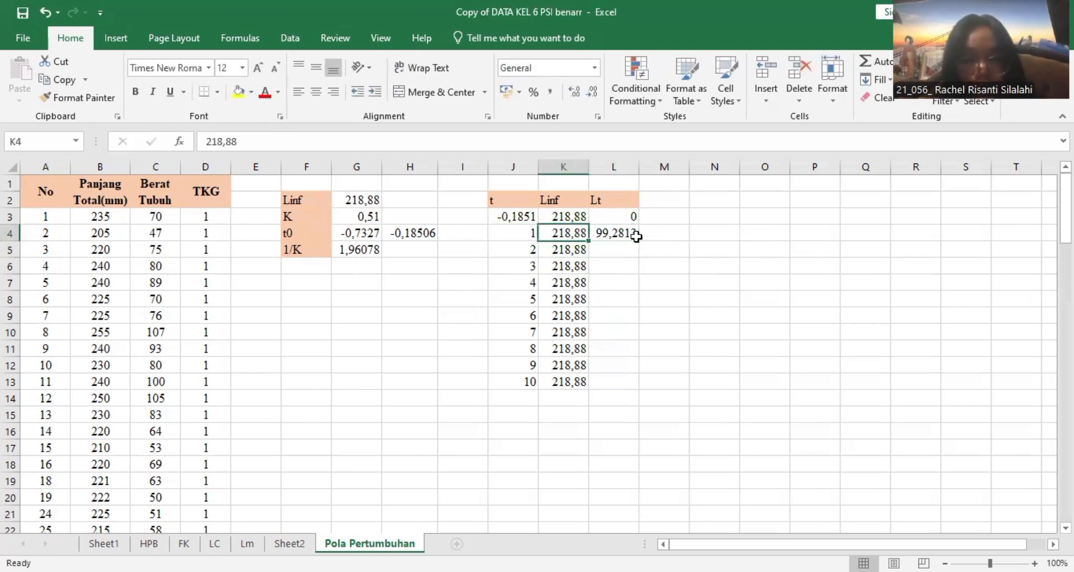
left_click(637, 235)
key("Left")
left_click(637, 236)
double_click(639, 240)
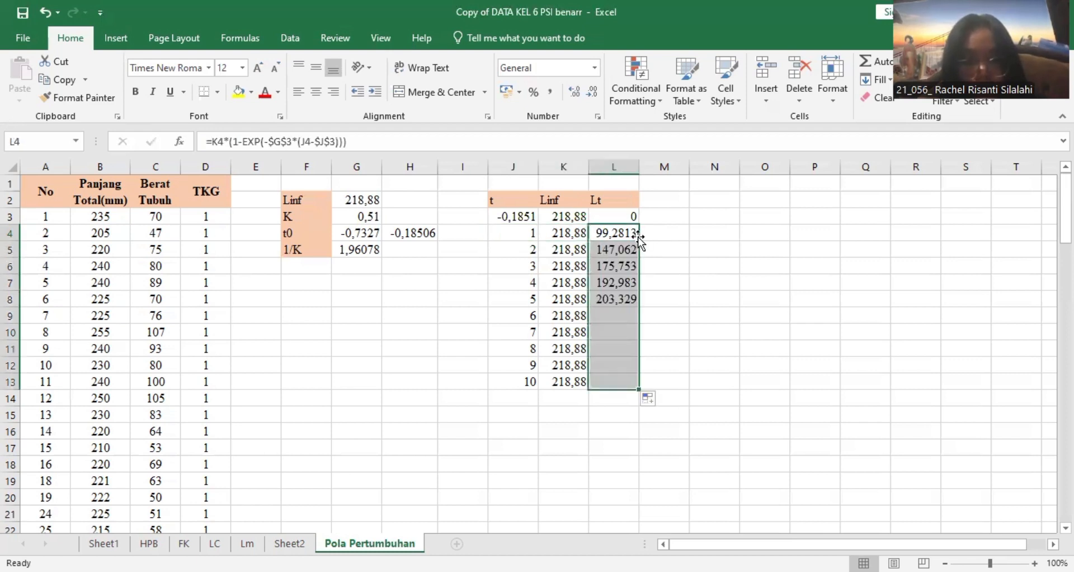
key("Left")
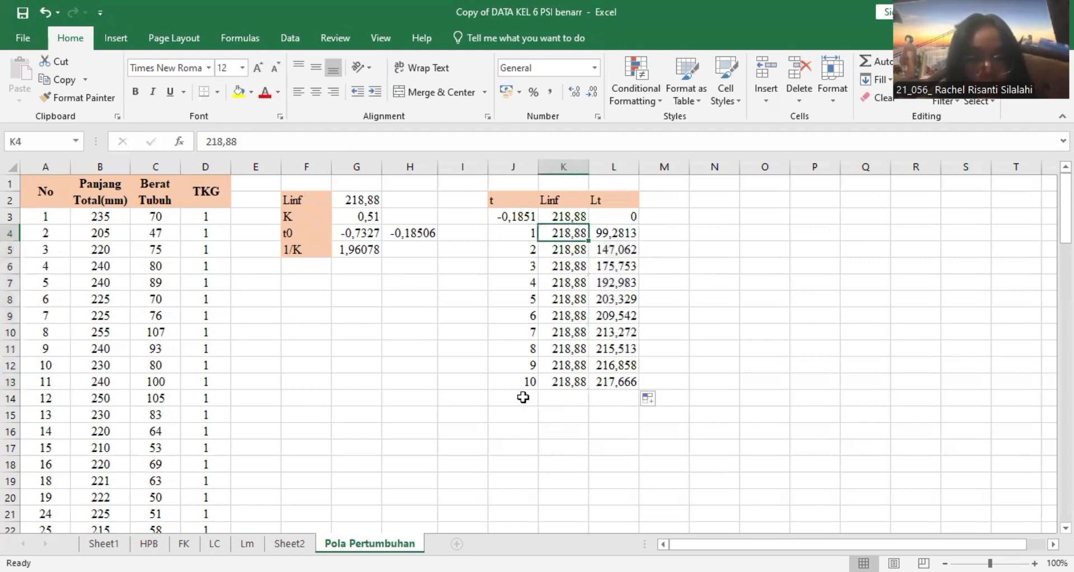
Add the t values 11 to 15 in J14:J18 and fill the Linf value down through K18
left_click(523, 396)
type("11")
key("Return")
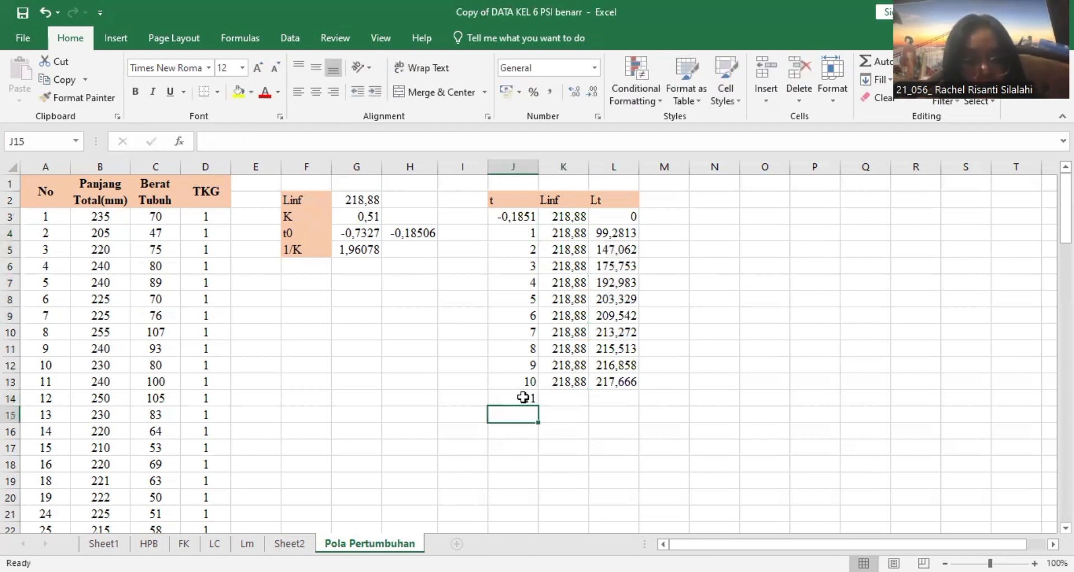
type("12")
key("Return")
type("13")
key("Return")
type("14")
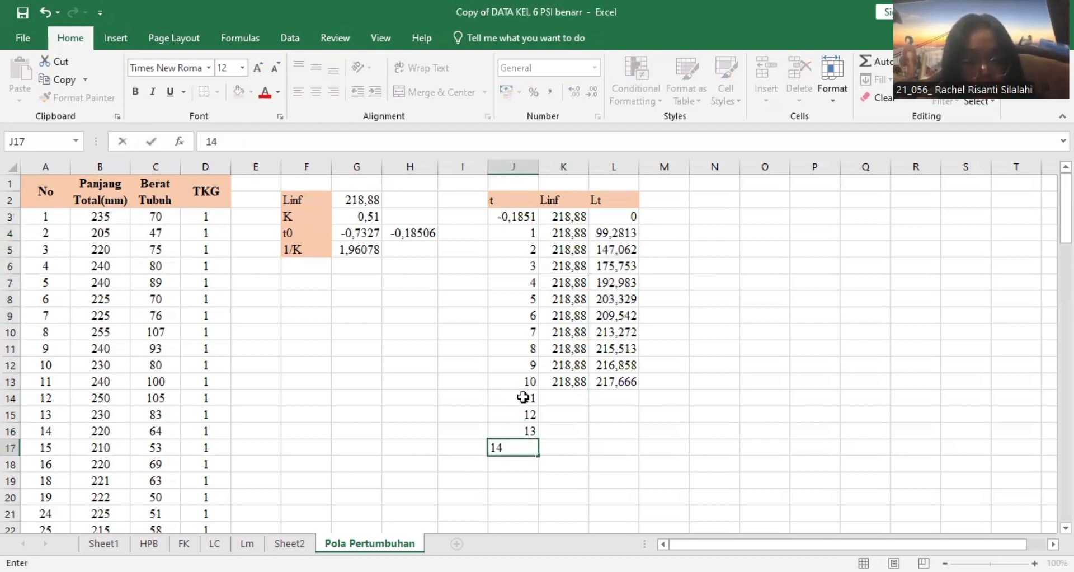
key("Return")
type("15")
key("Return")
left_click(581, 380)
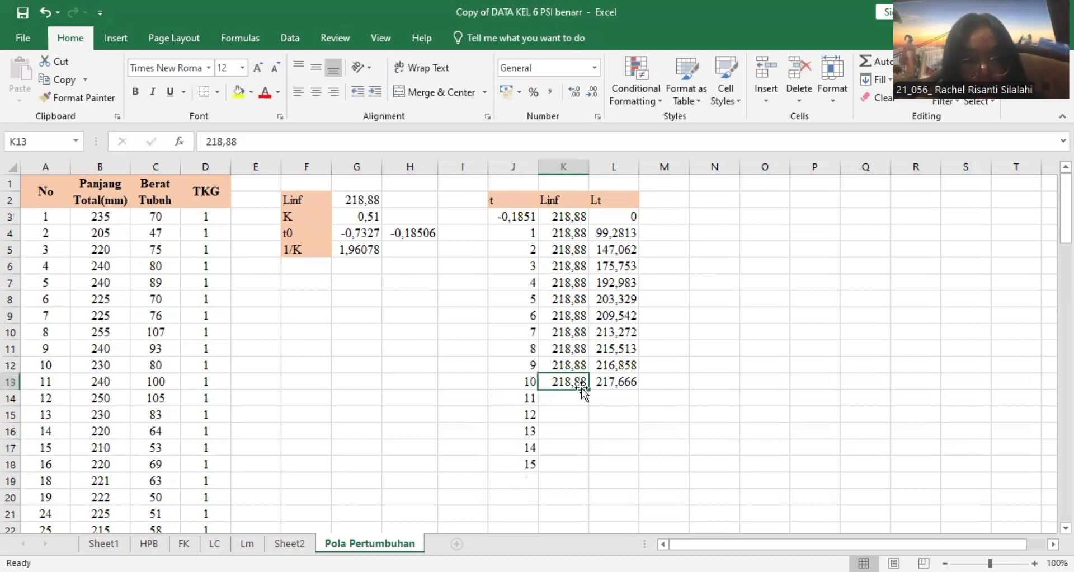
double_click(588, 388)
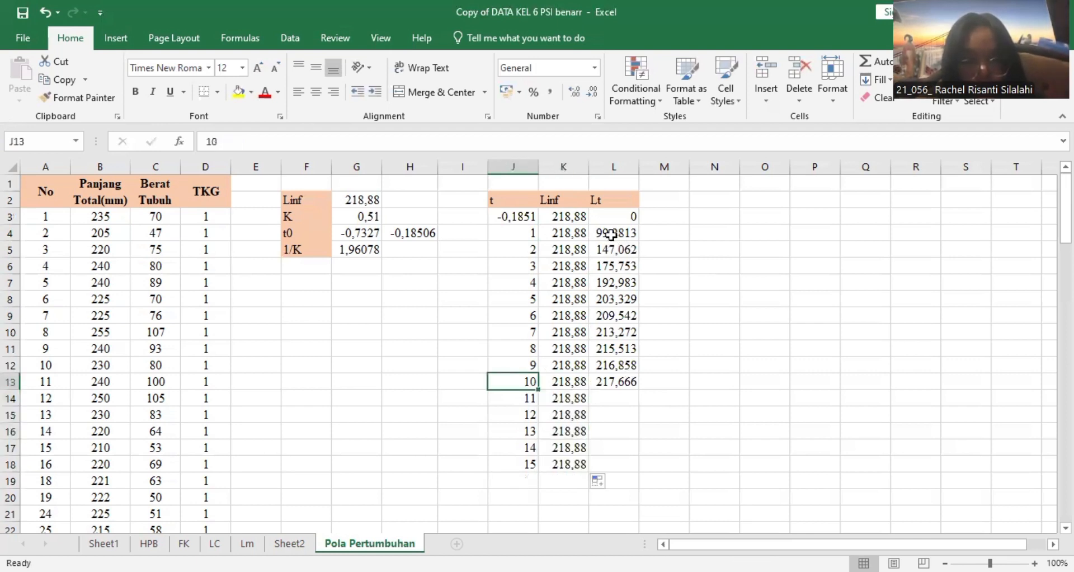
Refill the Lt formula from L4 down through L18
left_click(616, 249)
key("shift+Down")
key("shift+Down")
key("shift+Down")
key("shift+Down")
key("shift+Down")
key("shift+Down")
key("shift+Down")
key("shift+Down")
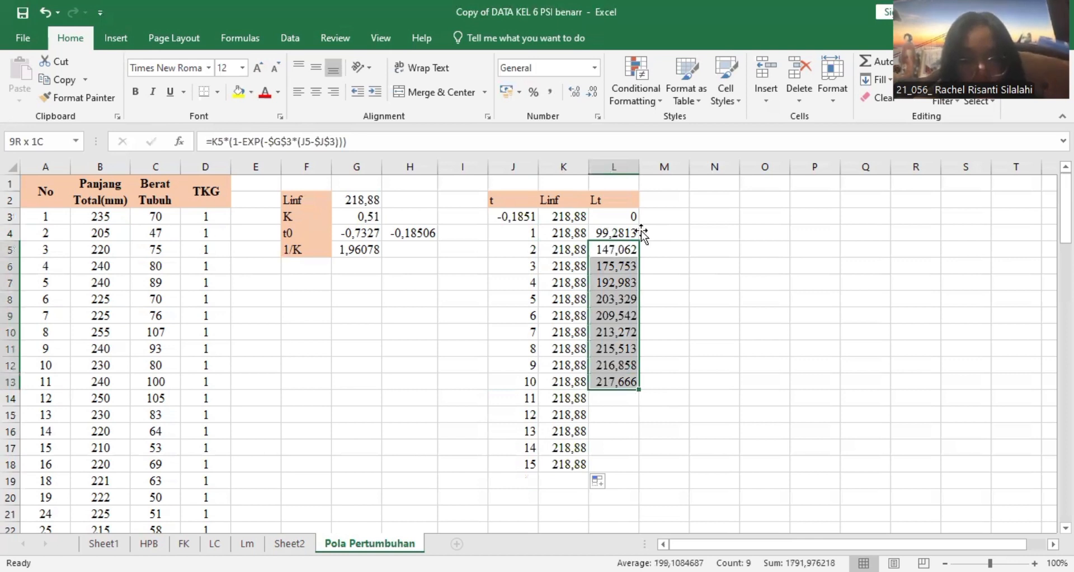
left_click(636, 235)
double_click(638, 241)
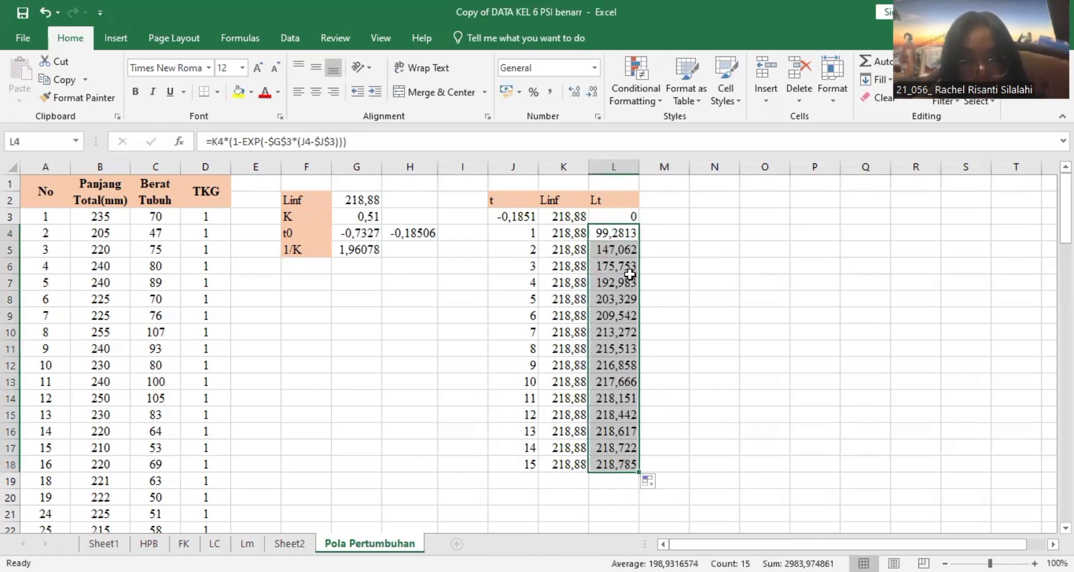
left_click(564, 233)
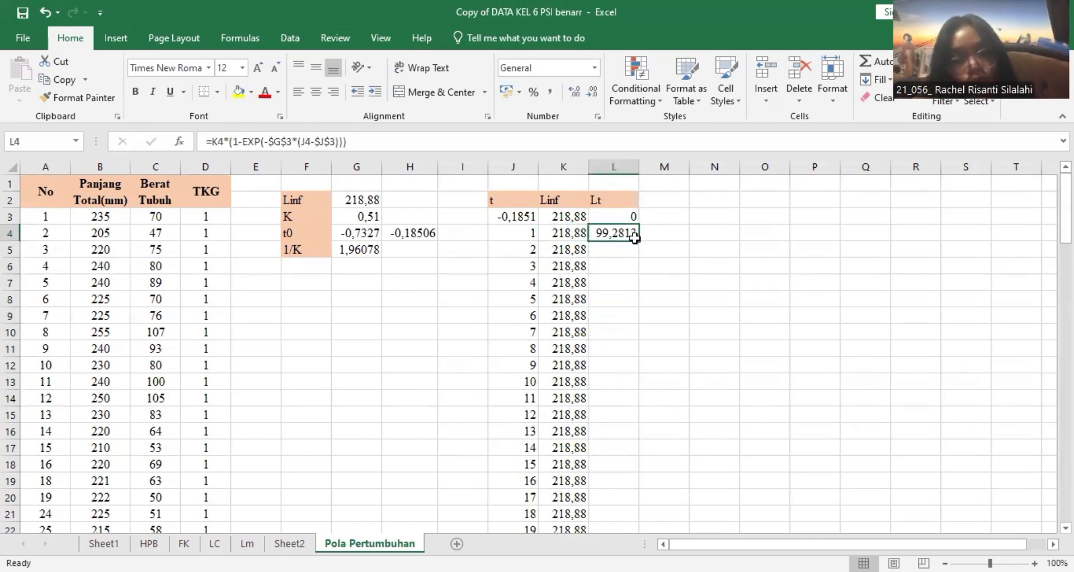
Refill the Lt formula from L4 down the full length of the extended t and Linf columns
double_click(636, 237)
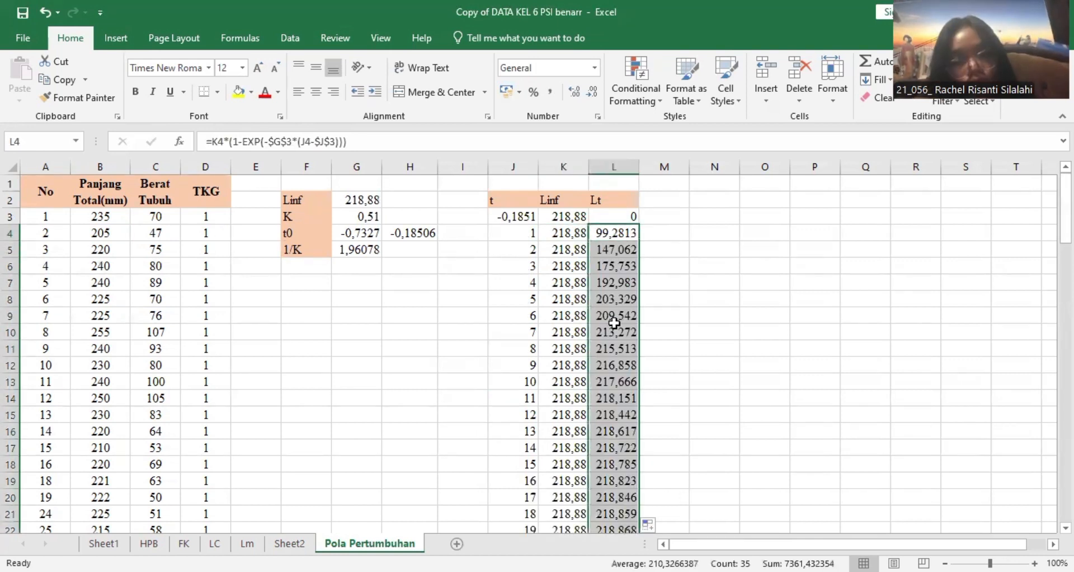
key("Left")
scroll(615, 322, "down", 1)
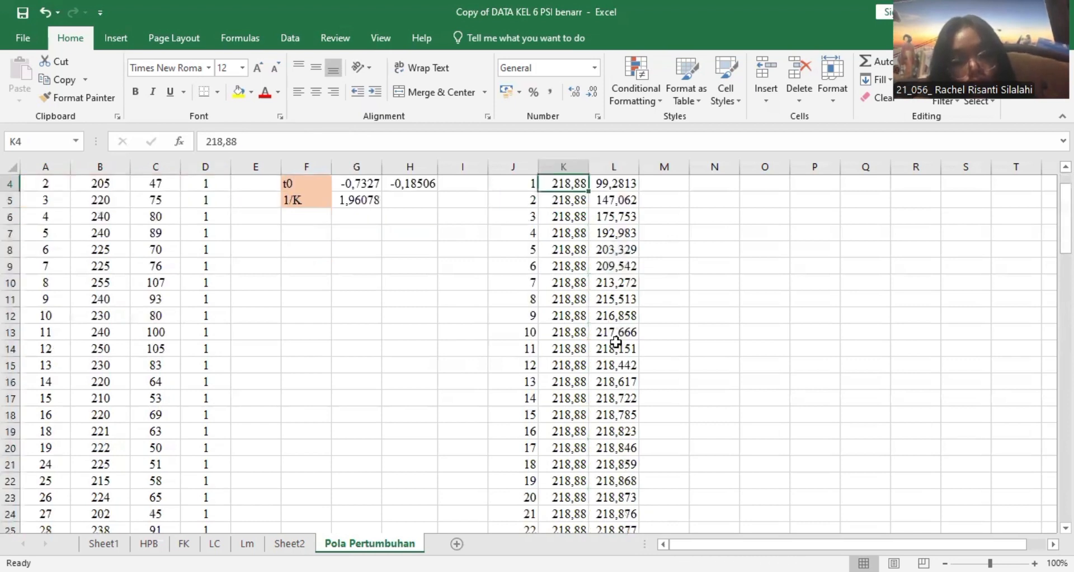
Examine the lower rows of the t, Linf and Lt table to see at which t Lt equals Linf
scroll(615, 458, "down", 3)
left_click(602, 464)
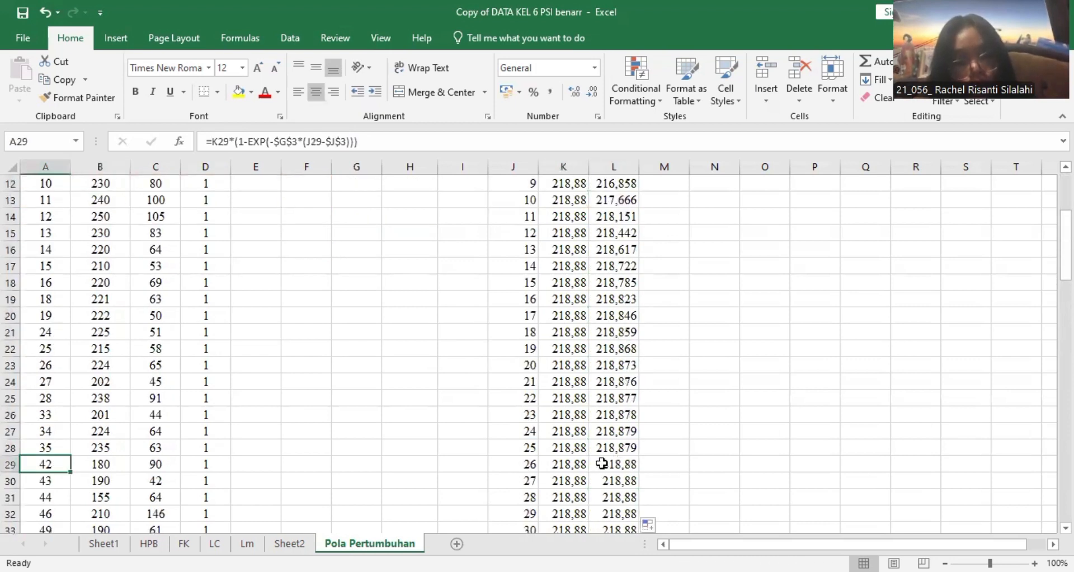
key("Down")
key("Down")
key("Down")
key("Down")
key("Down")
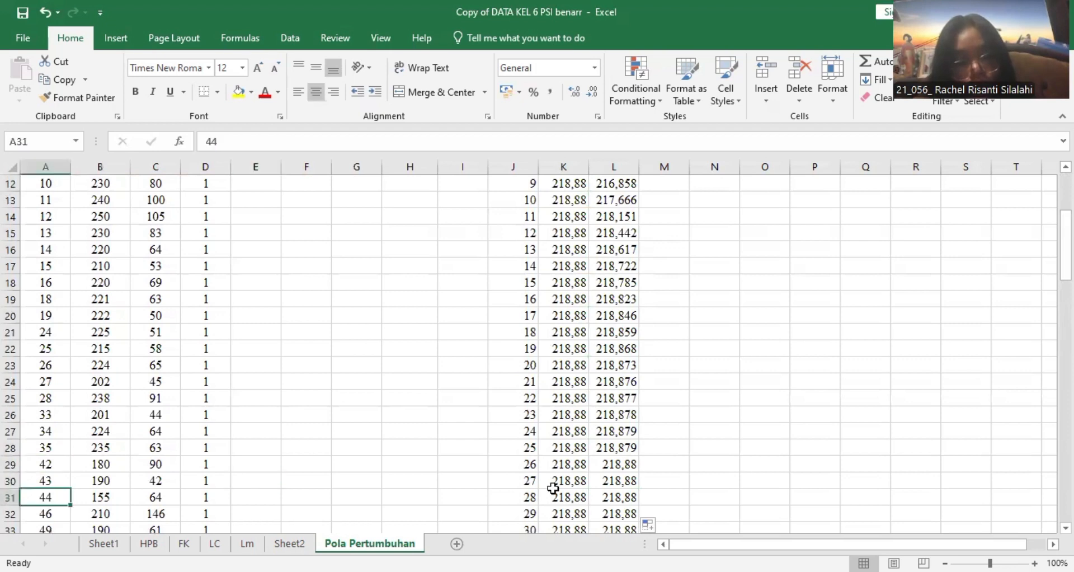
left_click(531, 449)
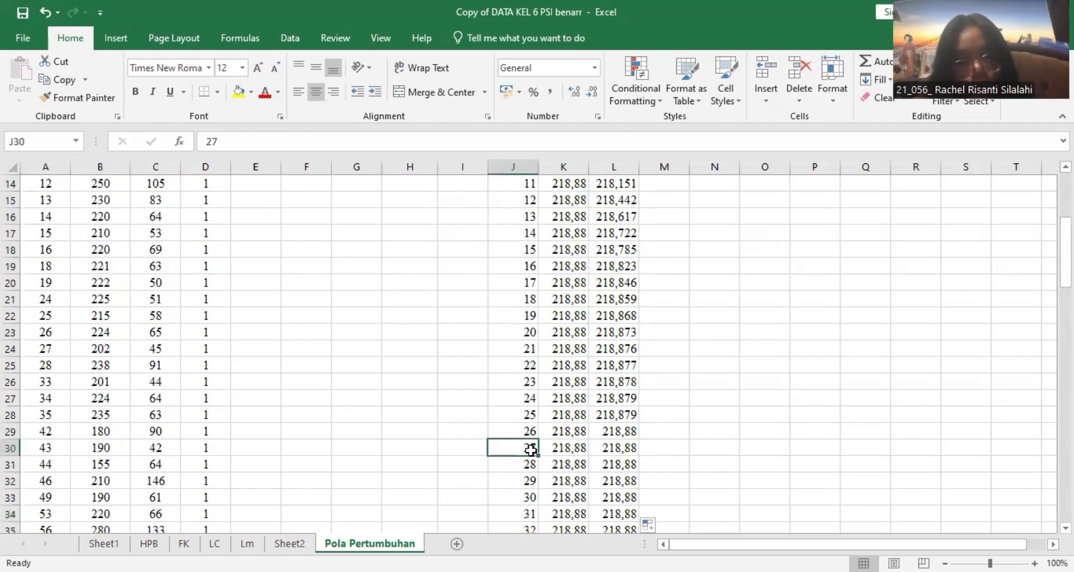
key("shift+Down")
key("shift+Right")
key("shift+Right")
key("shift+Down")
key("shift+Down")
key("shift+Down")
key("shift+Down")
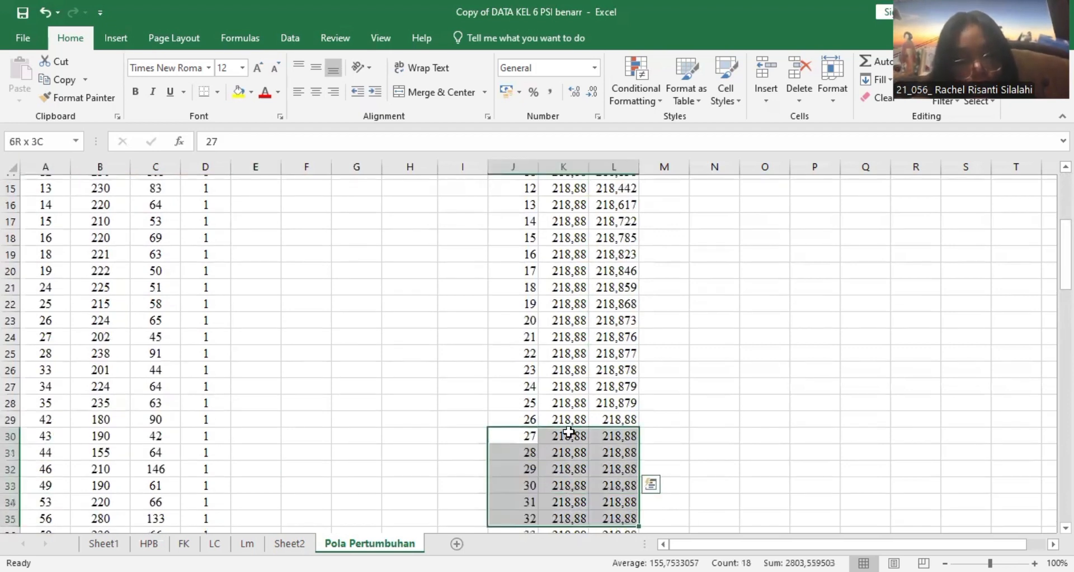
key("shift+Down")
key("shift+Down")
key("shift+Down")
scroll(637, 371, "up", 6)
Insert a Line with Markers chart from the t values in J3:J29 and the Lt values in L3:L29
left_click(632, 215)
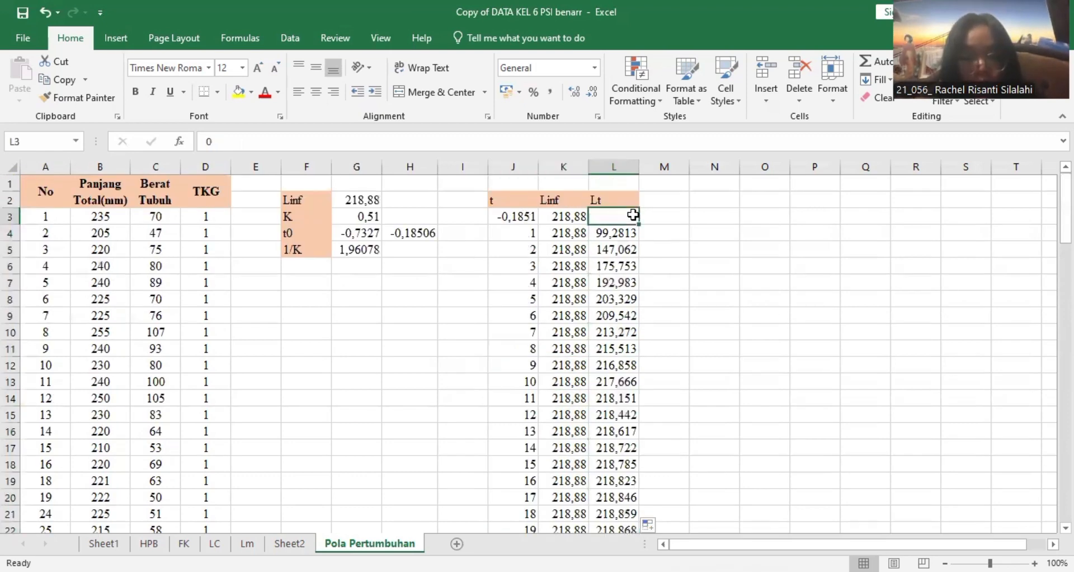
key("shift+Down")
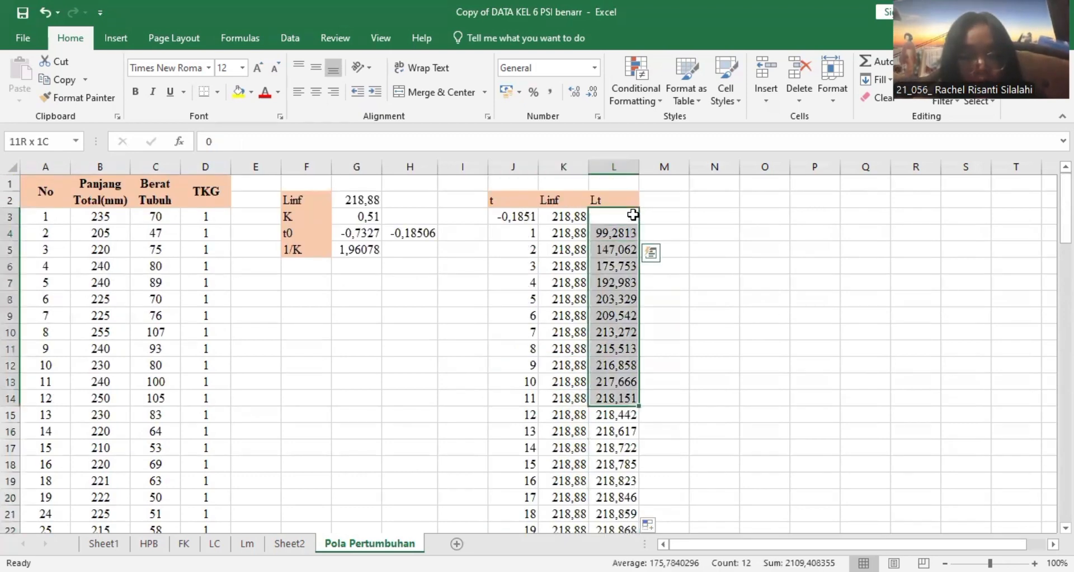
left_click_drag(633, 214, 615, 481)
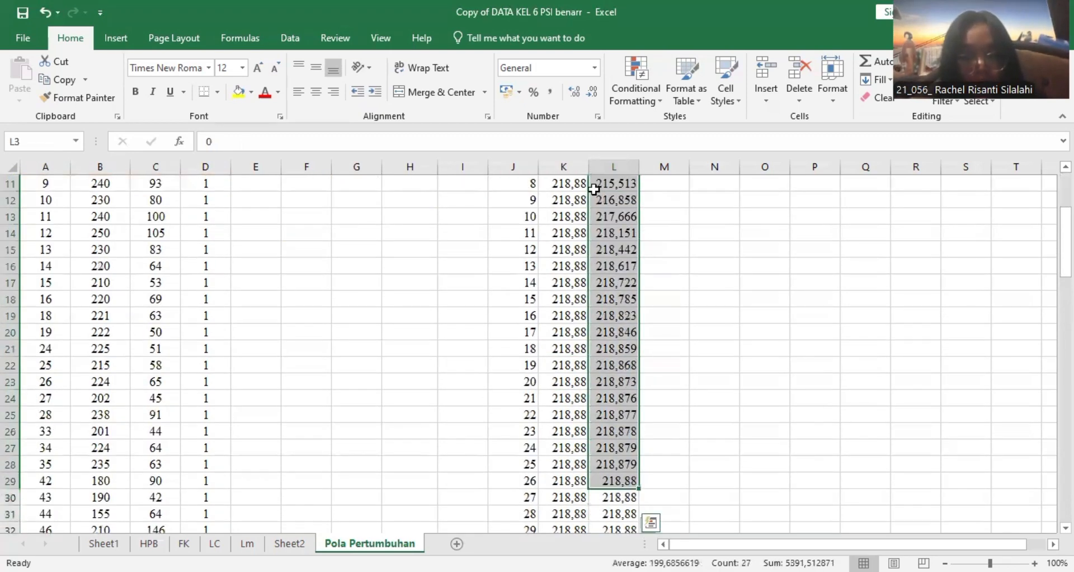
scroll(525, 218, "up", 4)
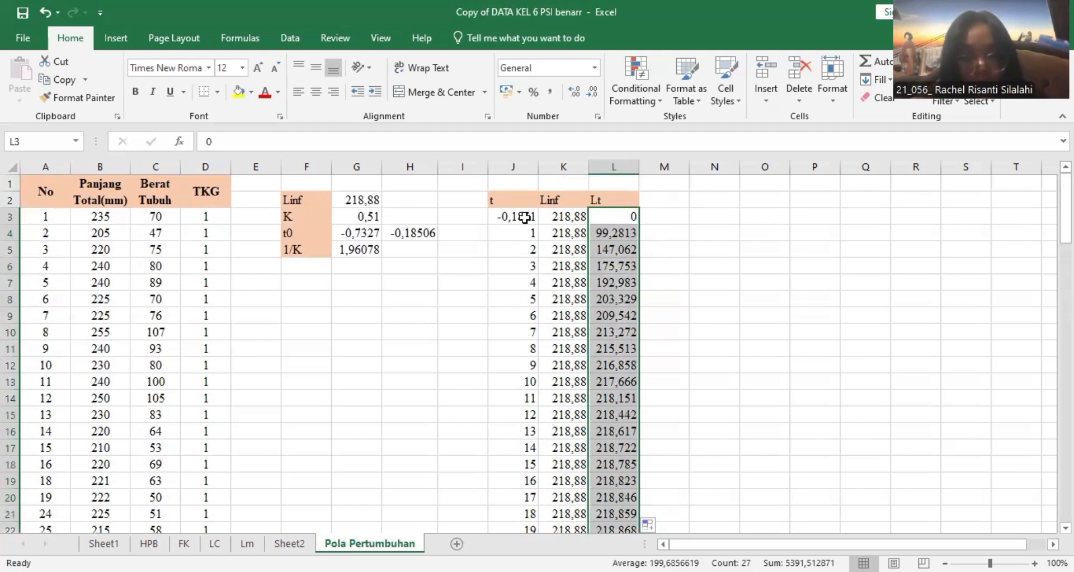
left_click_drag(525, 218, 513, 464)
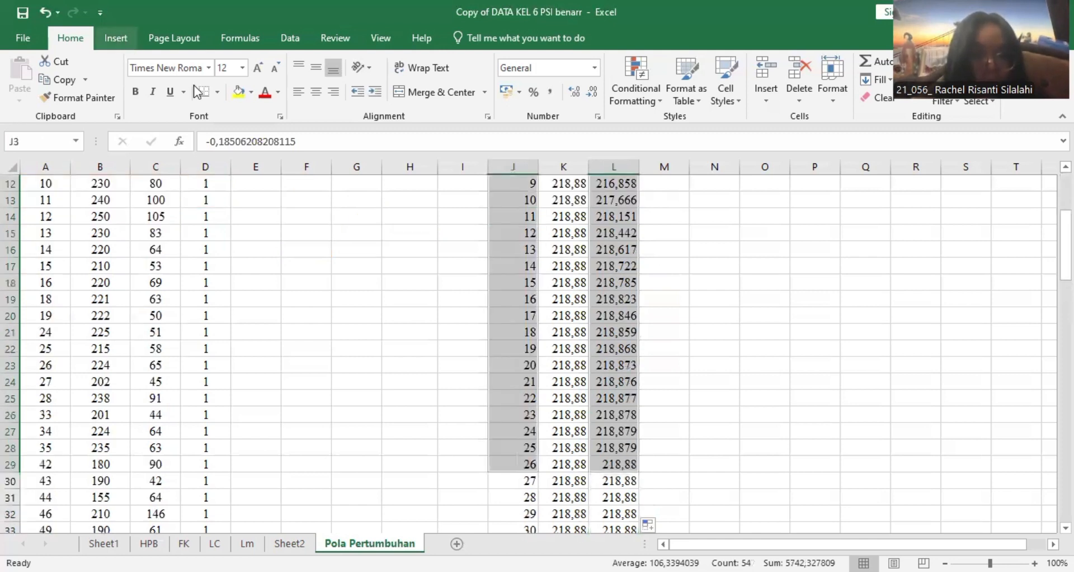
left_click(120, 35)
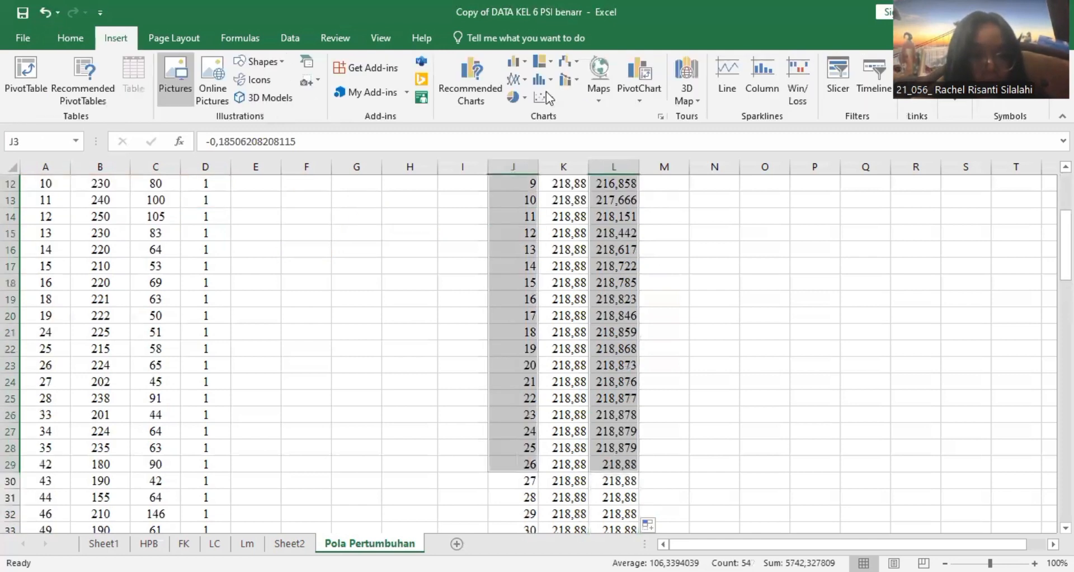
left_click(516, 79)
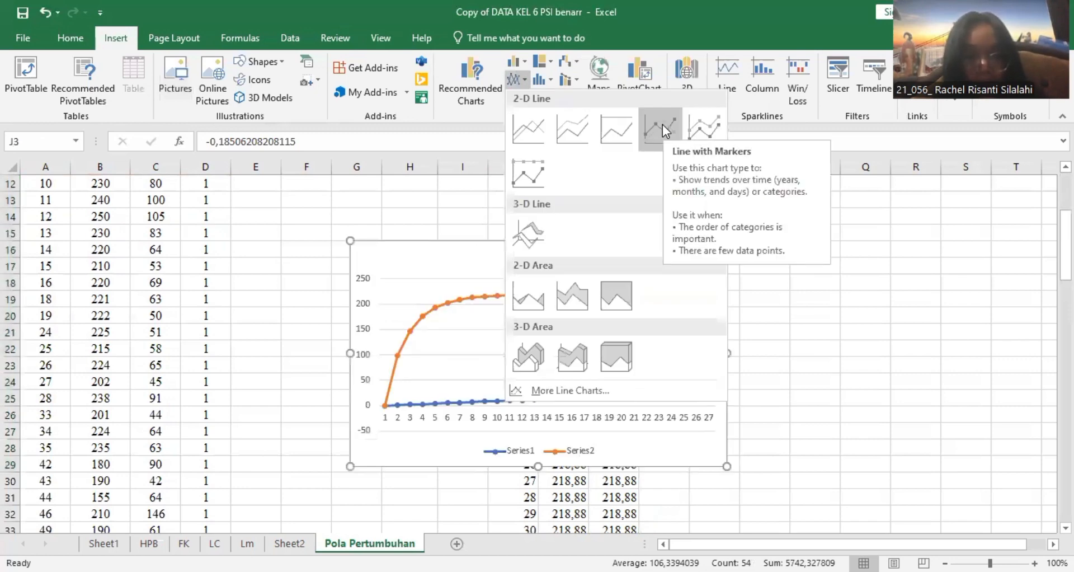
left_click(662, 126)
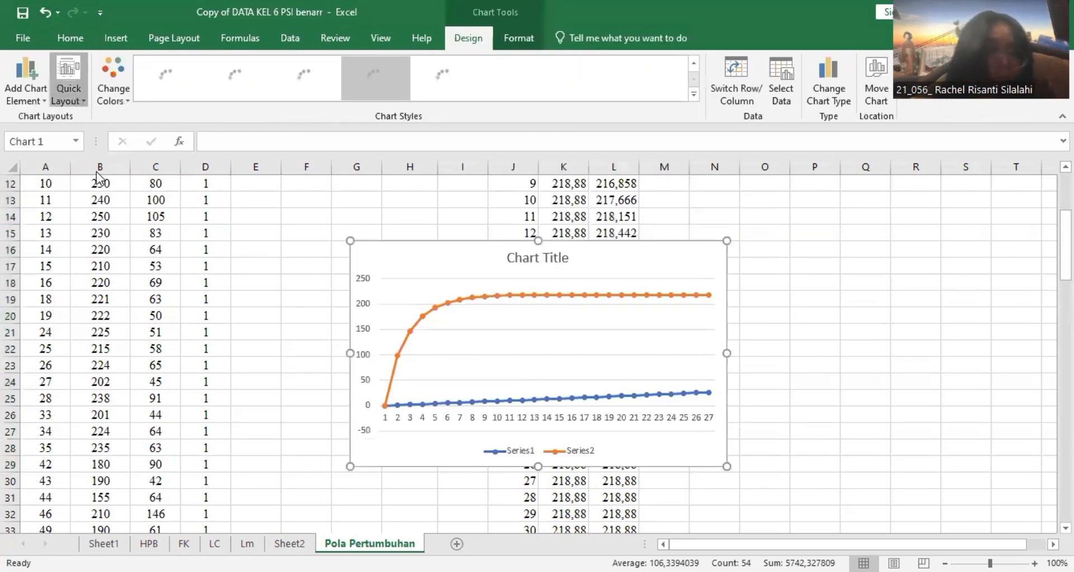
Apply a quick layout with a chart title, vertical axis title and side legend, and delete the Series1 line
left_click(68, 79)
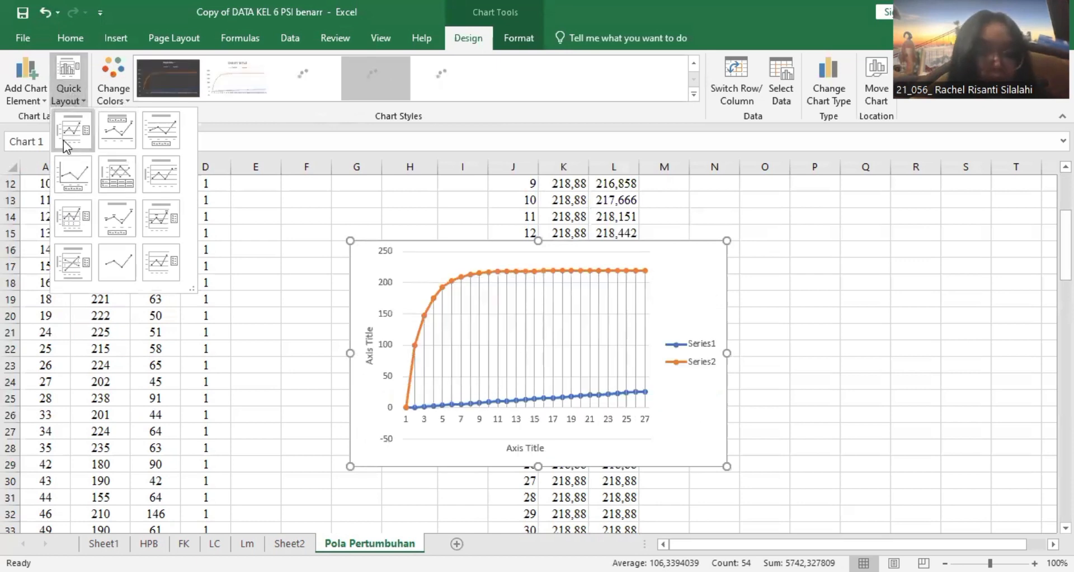
left_click(66, 101)
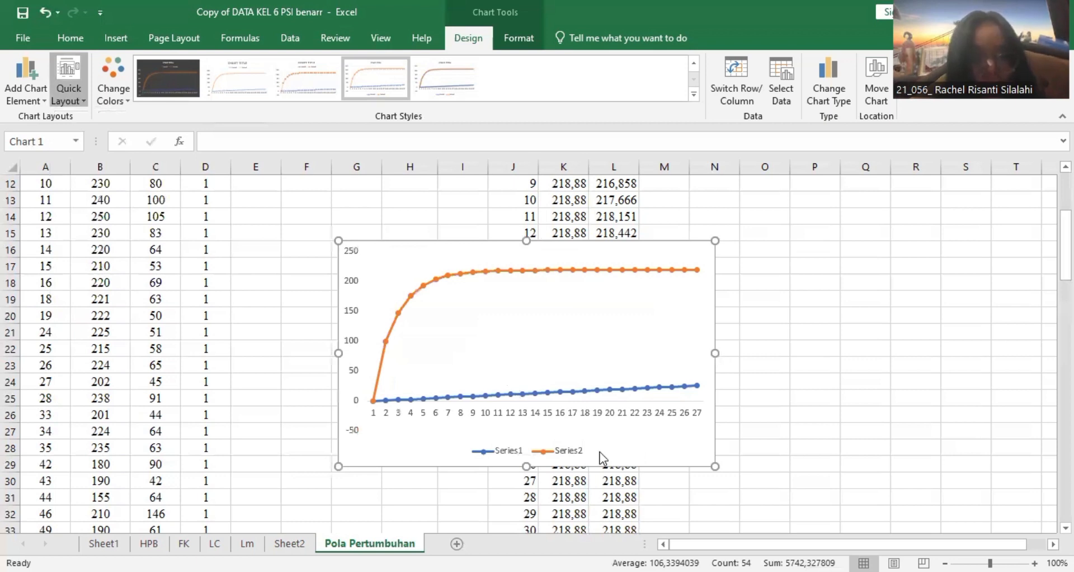
left_click(558, 413)
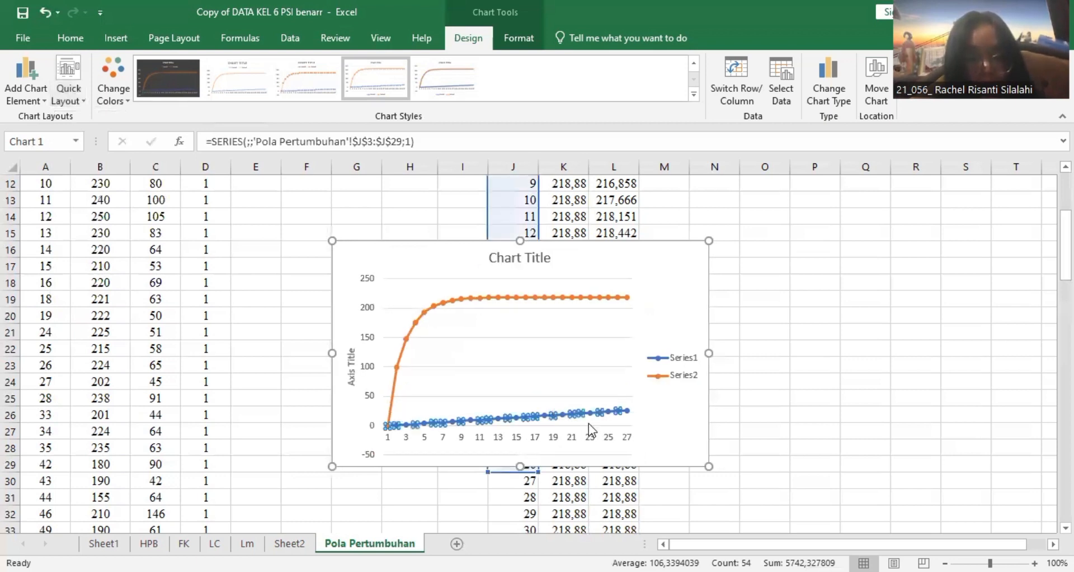
key("Delete")
Remove the horizontal gridlines from the line chart
left_click(628, 344)
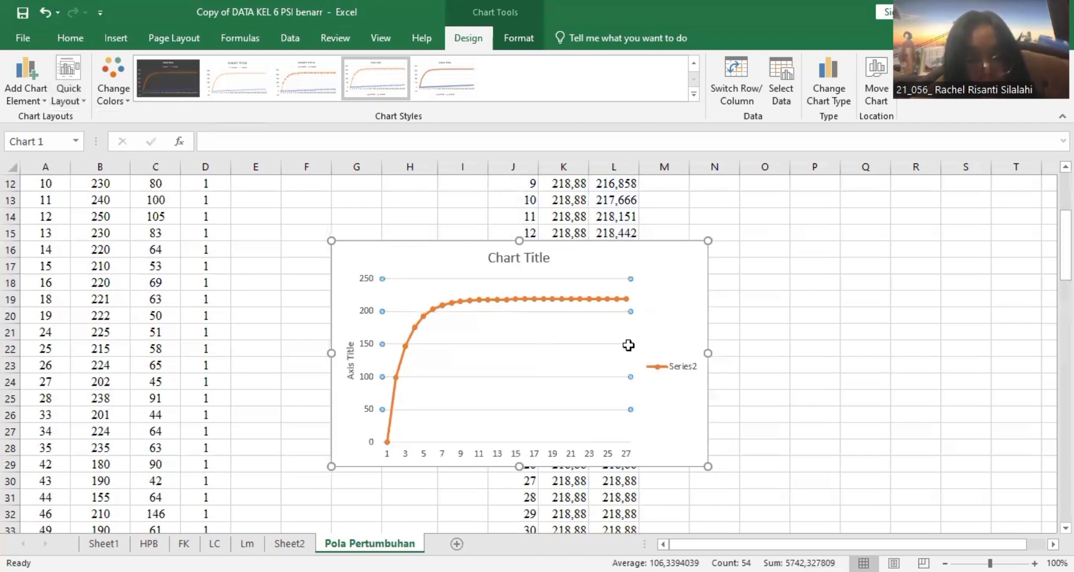
right_click(643, 344)
left_click(671, 355)
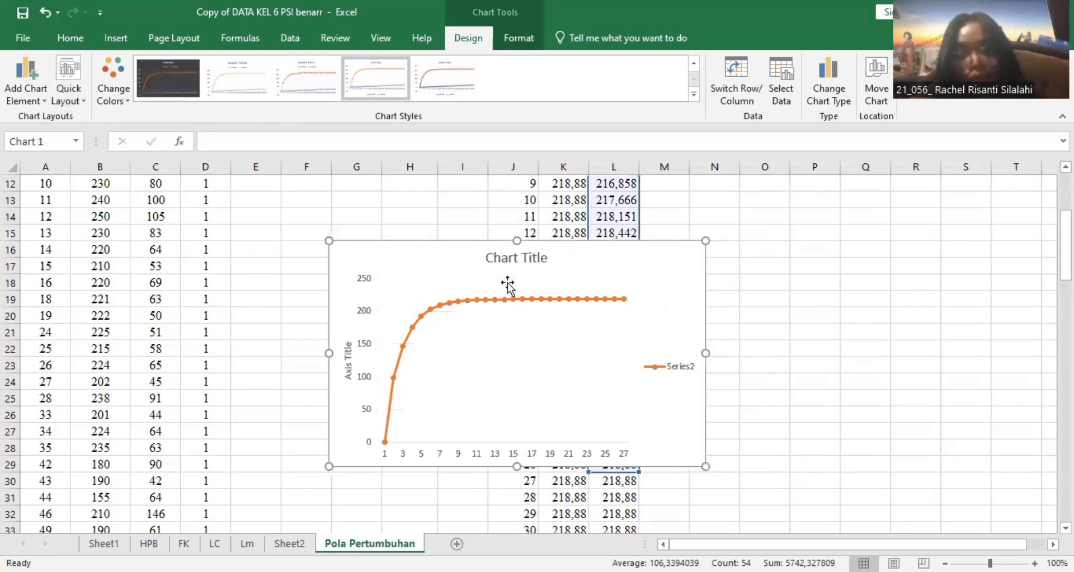
Move the chart into the empty area beside the Lt column
left_click_drag(508, 287, 483, 280)
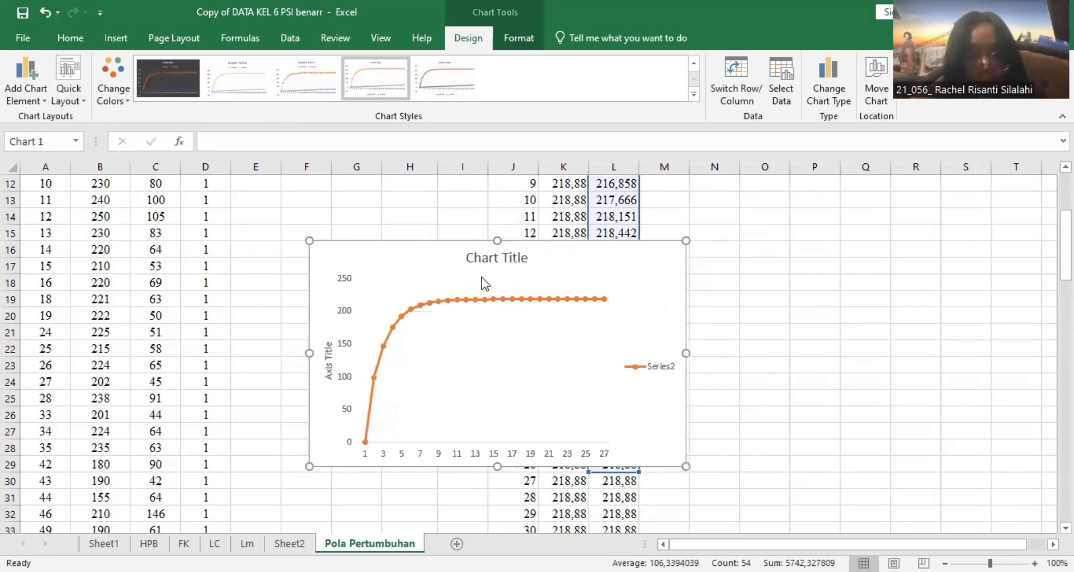
key("Left")
key("Left")
key("Left")
key("Left")
left_click(764, 344)
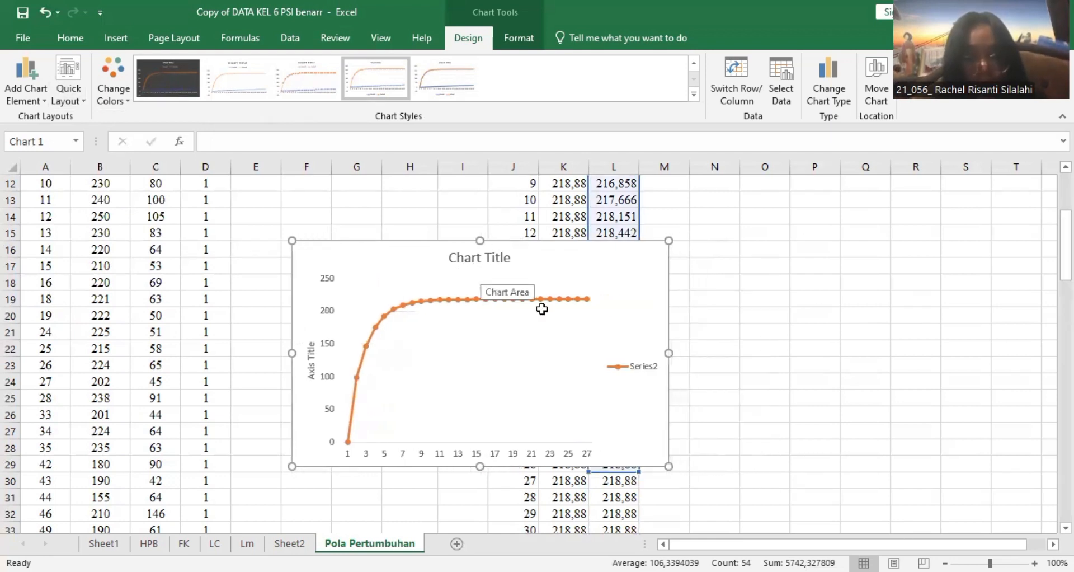
key("Left")
key("Left")
key("Left")
key("Left")
left_click(478, 261)
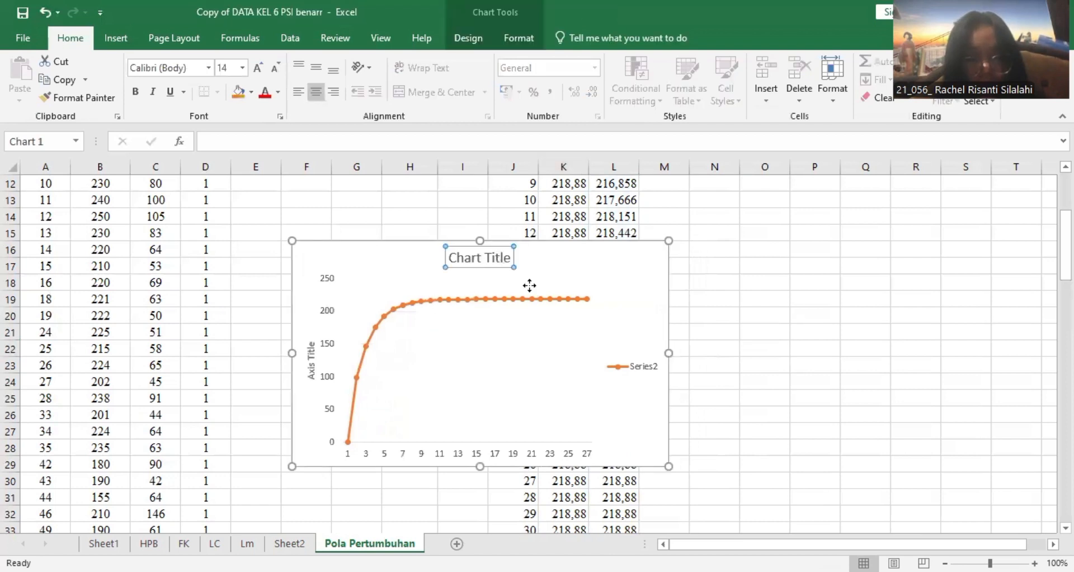
left_click_drag(529, 287, 923, 275)
Set the chart title to "Parameter Pertumbuhan Ikan Nomei (Harpadon nehereus)."
left_click(864, 260)
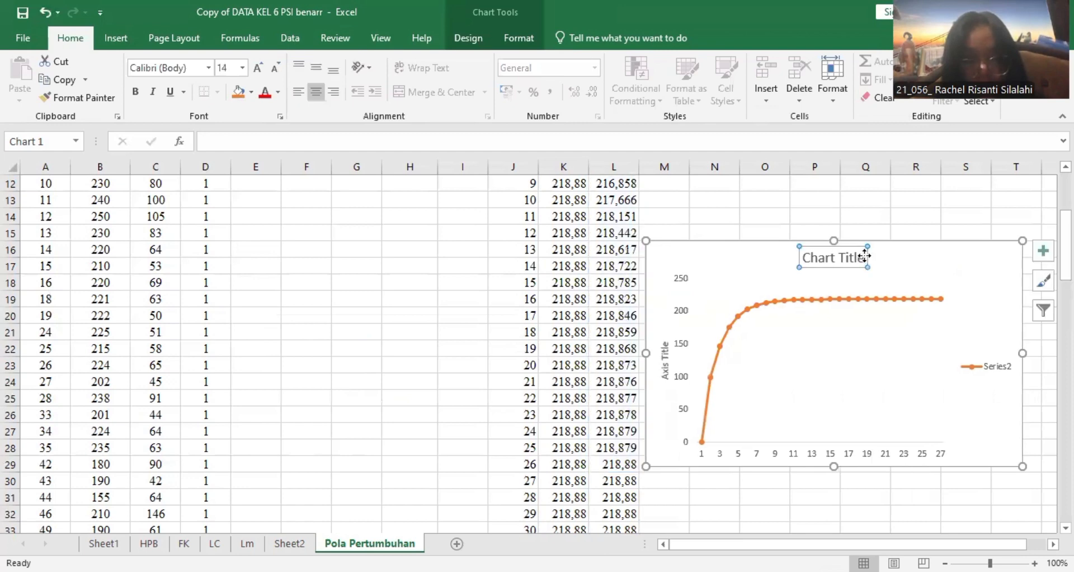
left_click_drag(865, 259, 774, 260)
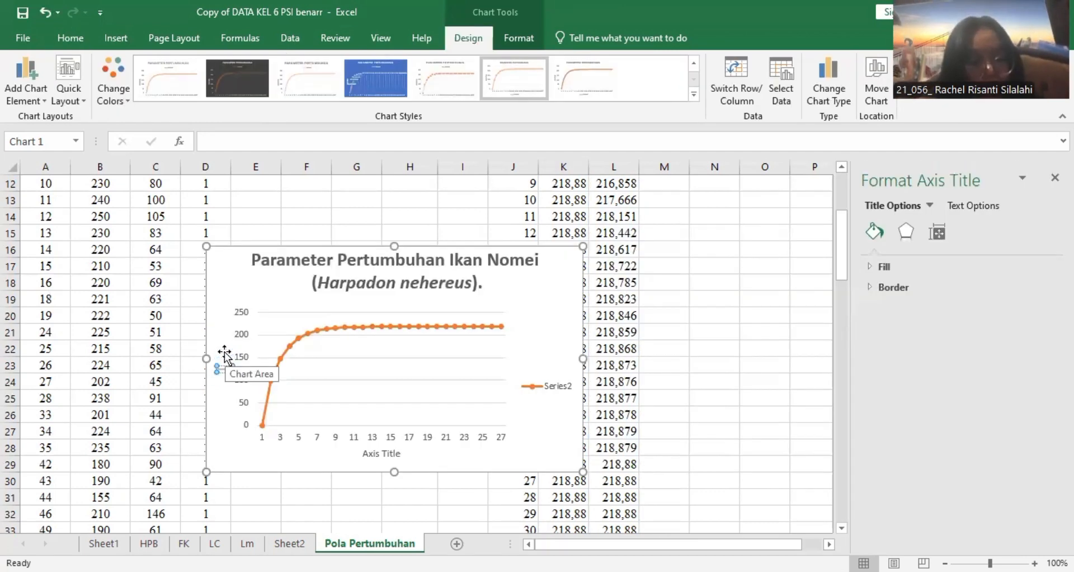
Set the chart's vertical axis title to "Panjang", without the (mm) unit
key("BackSpace")
key("BackSpace")
key("BackSpace")
key("BackSpace")
key("BackSpace")
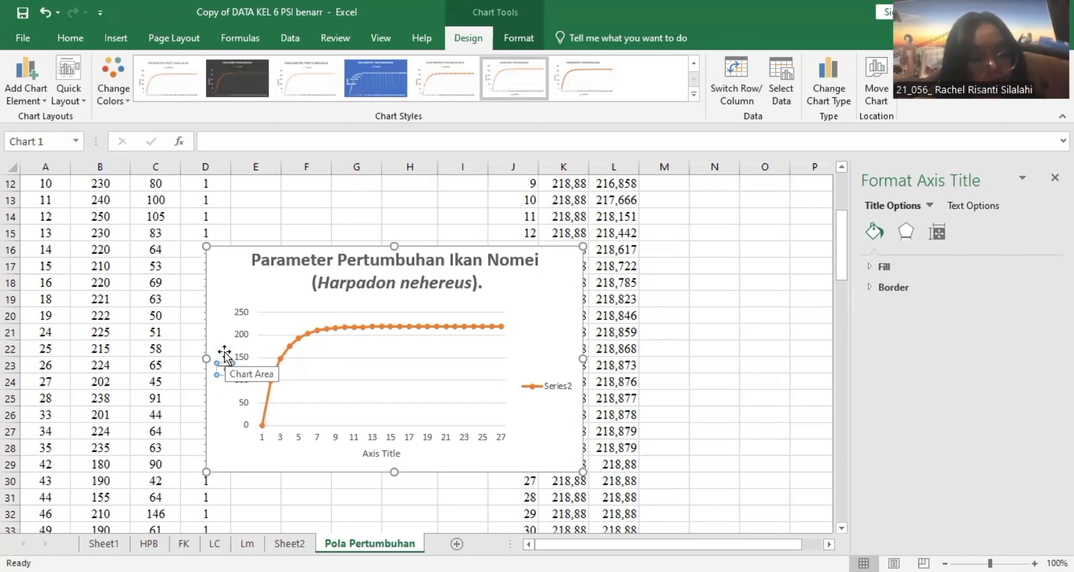
type("Panj")
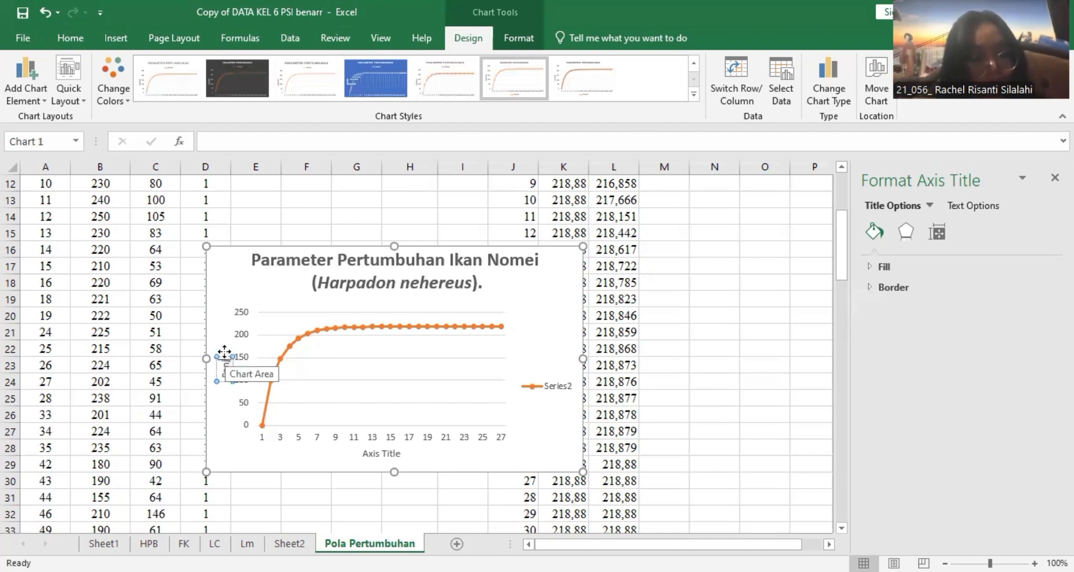
type("ang (")
type("mm)")
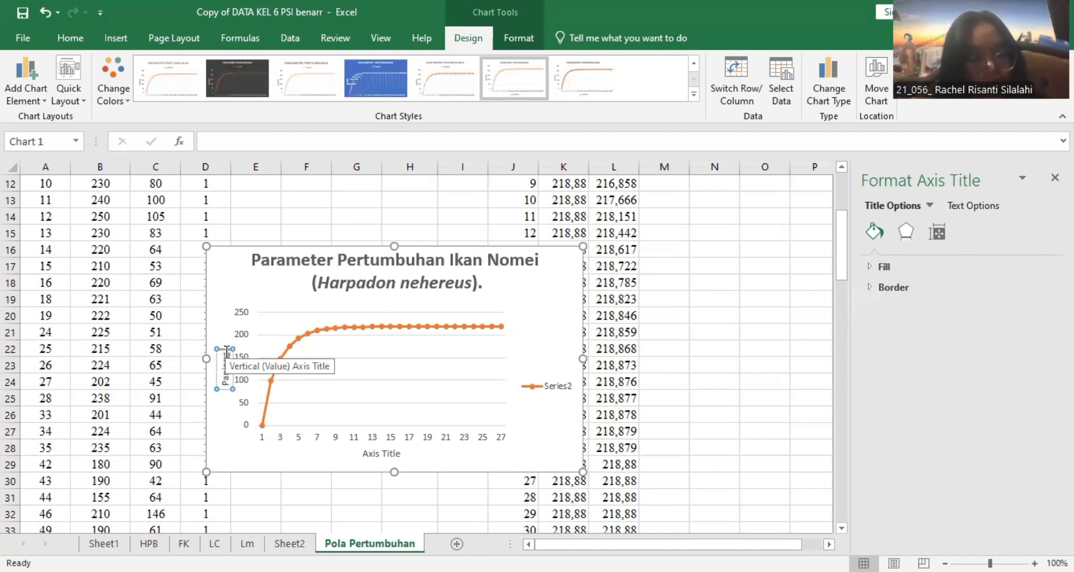
left_click(44, 12)
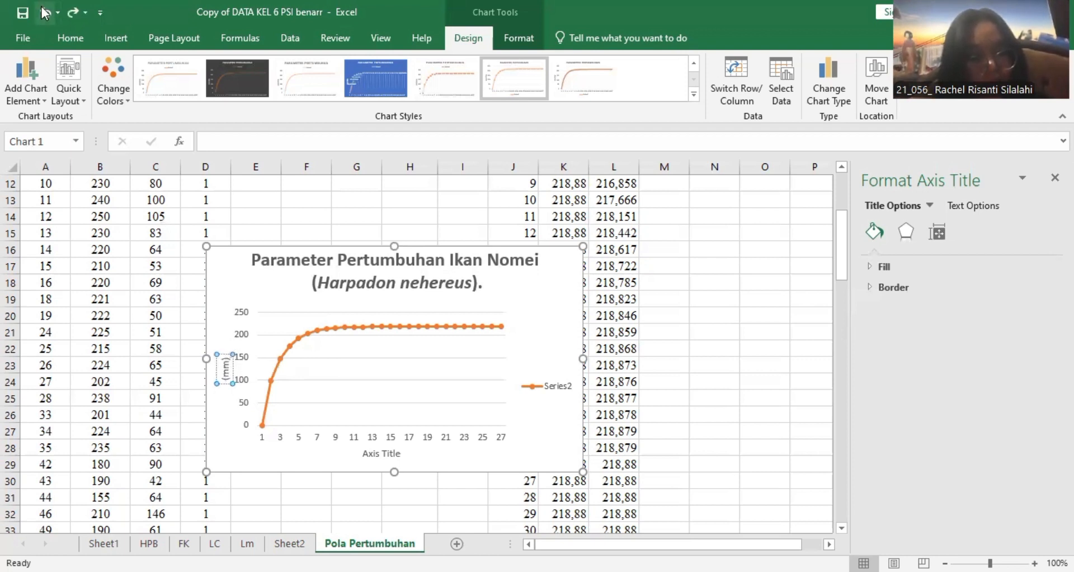
Set the chart's horizontal axis title to "Rentang Bulan"
left_click(386, 452)
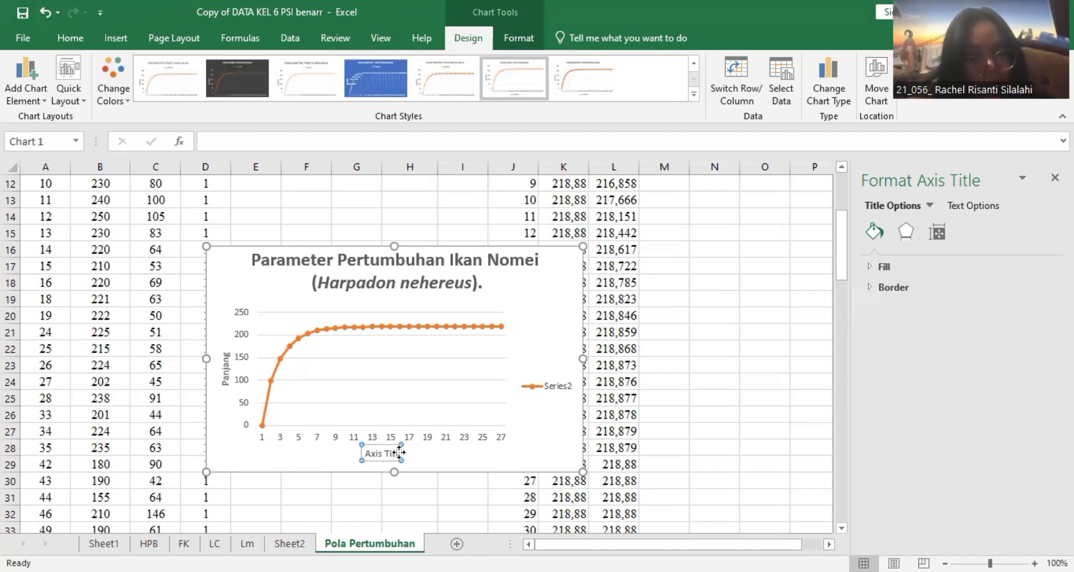
type("Re")
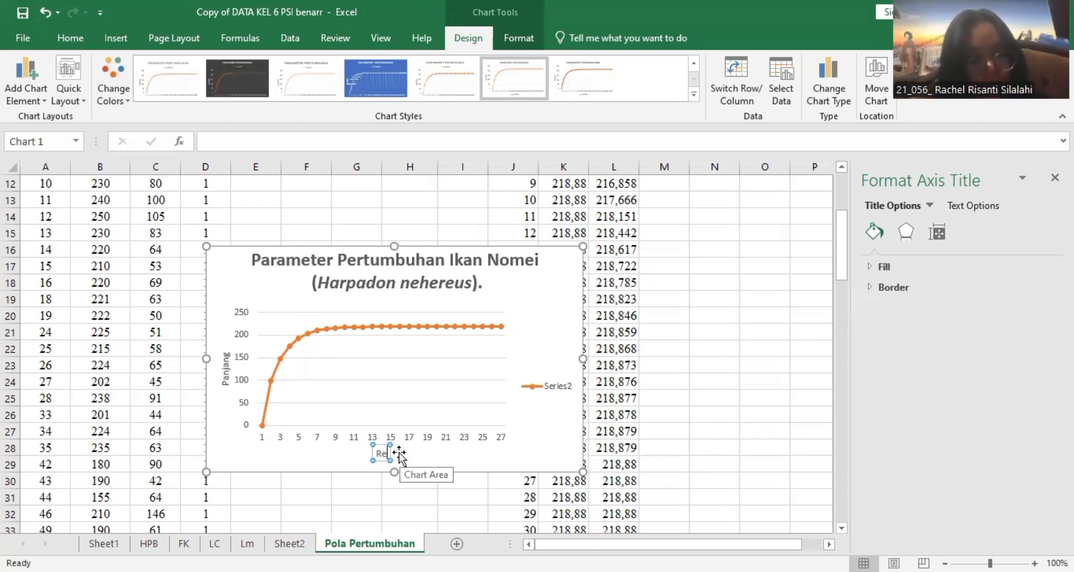
type("ntang Bulan")
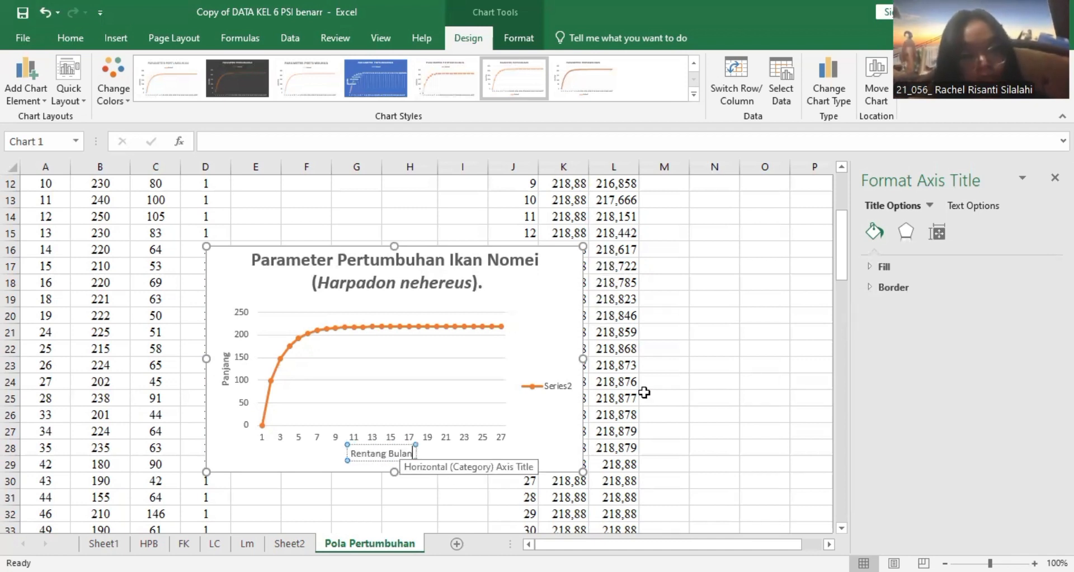
left_click(644, 392)
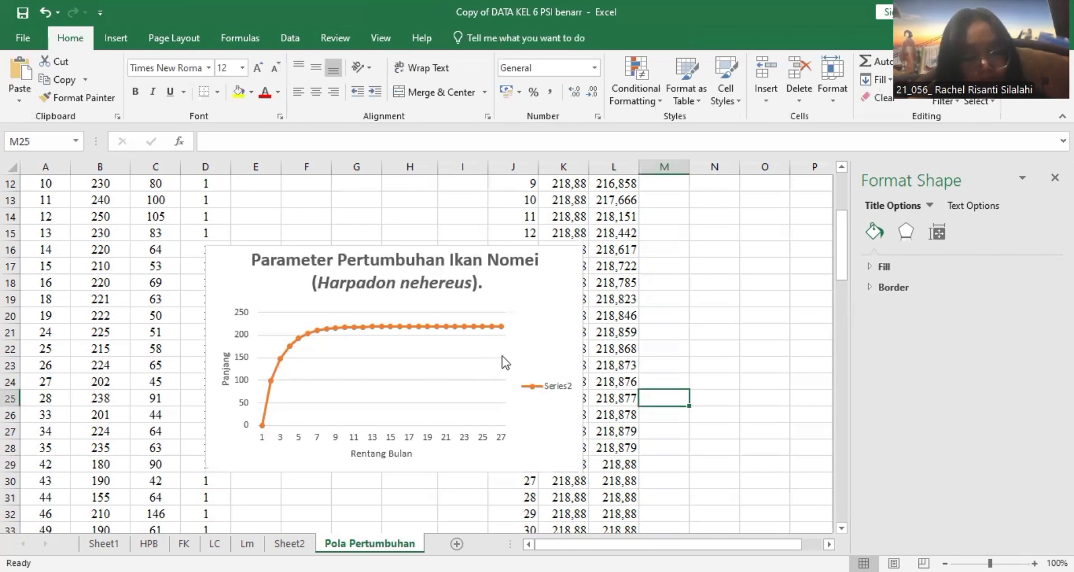
Delete the gridlines from the titled growth chart
left_click(504, 354)
key("Delete")
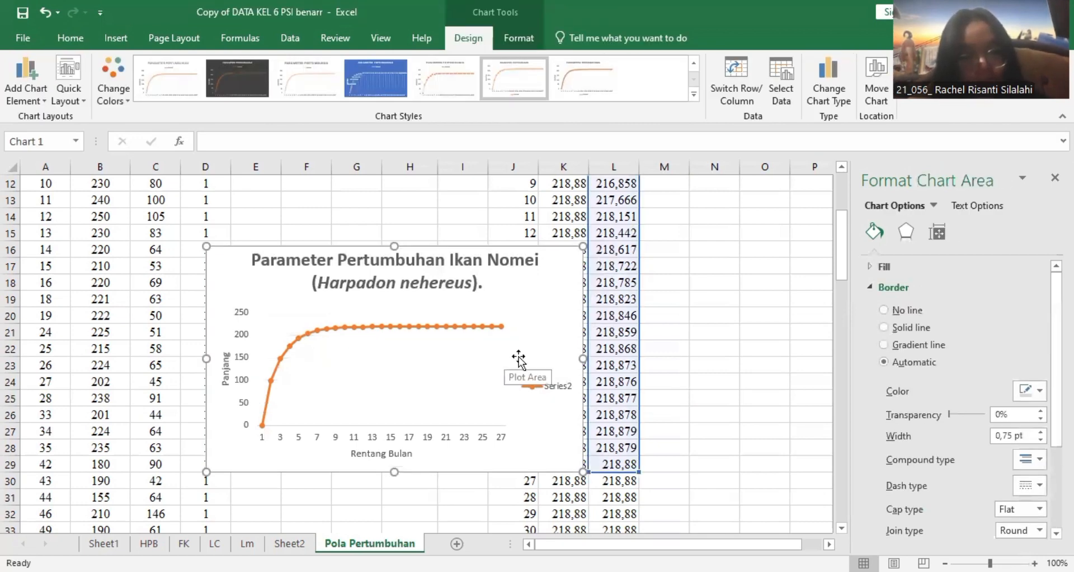
left_click(518, 357)
left_click(707, 356)
left_click(648, 369)
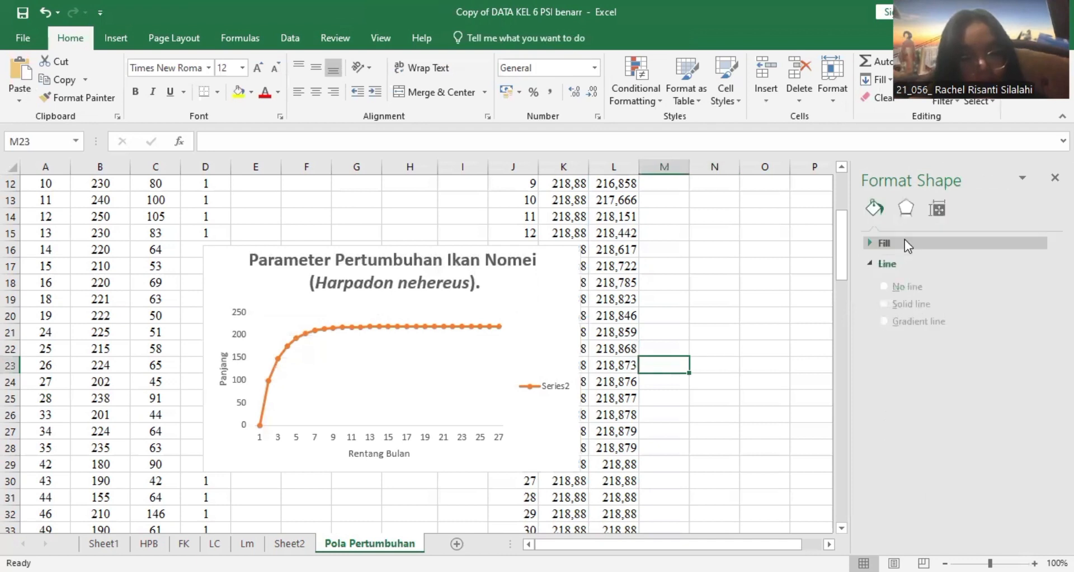
Select the growth chart and open its chart area formatting options
key("Home")
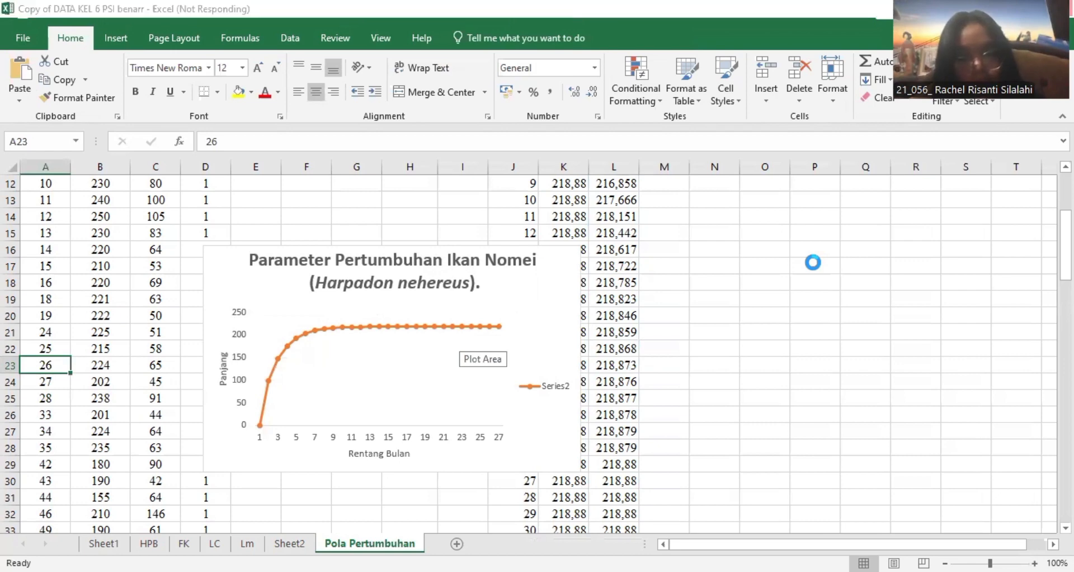
double_click(549, 345)
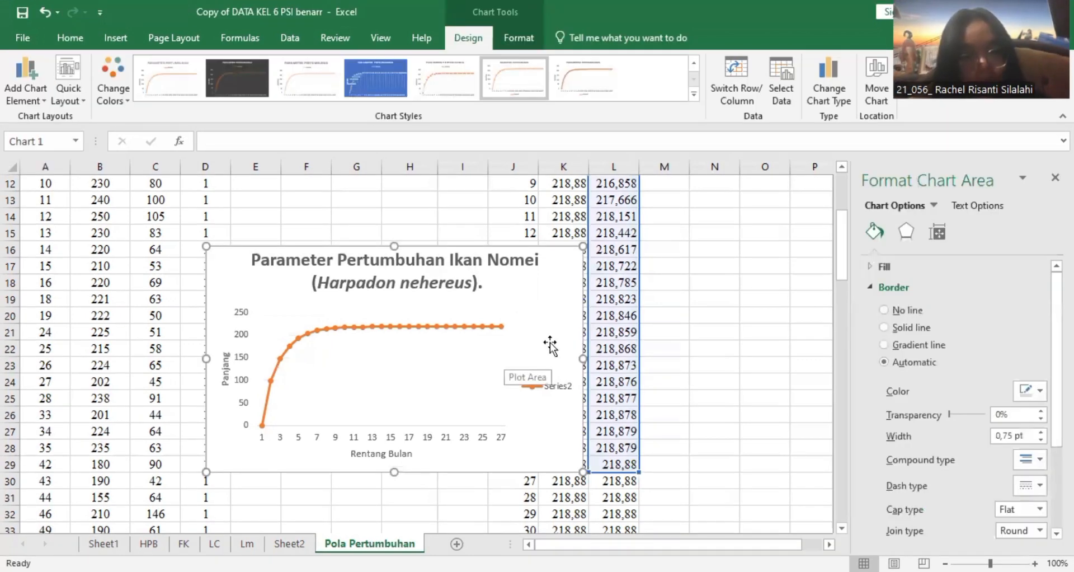